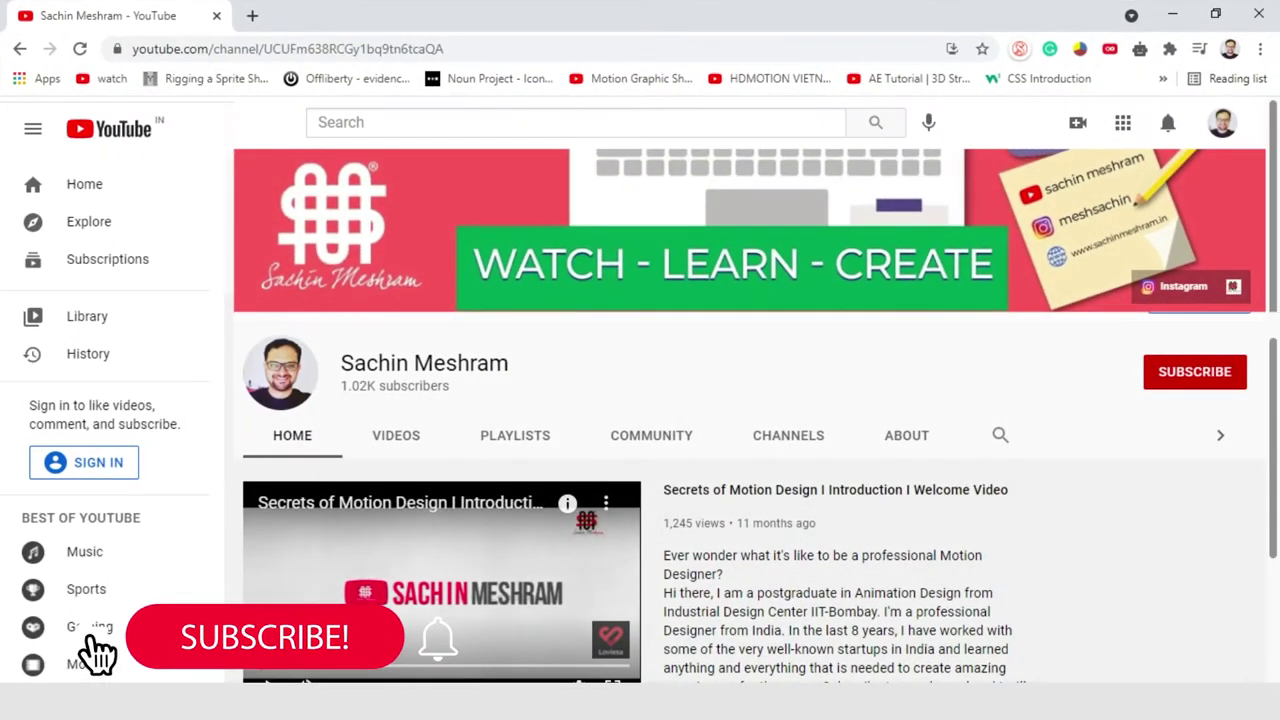
scroll(750, 390, "down", 2)
scroll(750, 390, "down", 3)
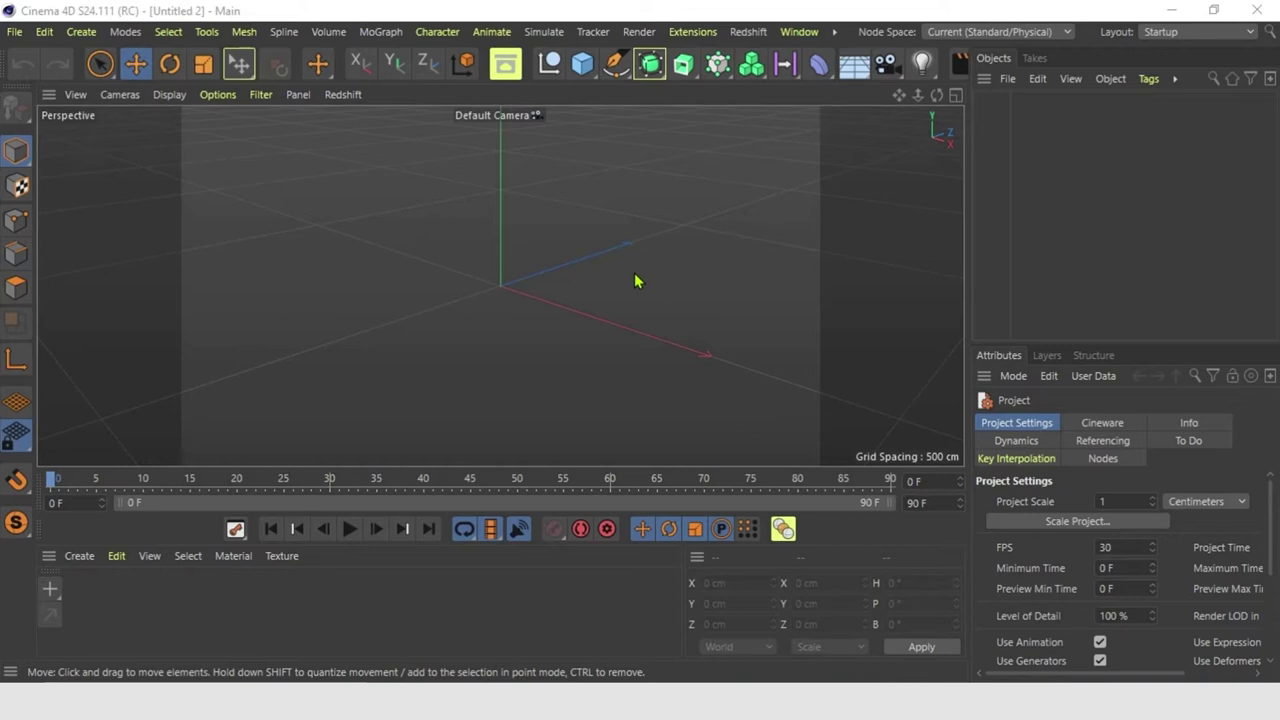
Create a six-sided n-Side spline and set its plane to XZ
left_click(616, 63)
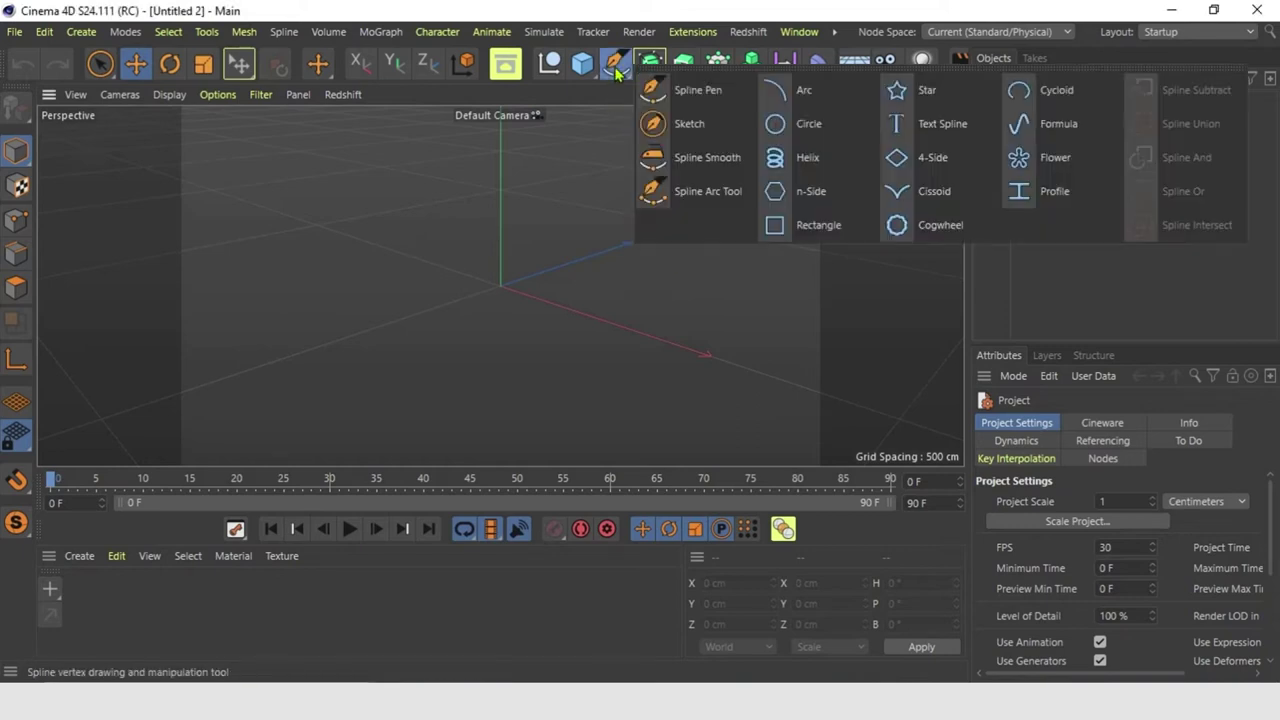
left_click(815, 191)
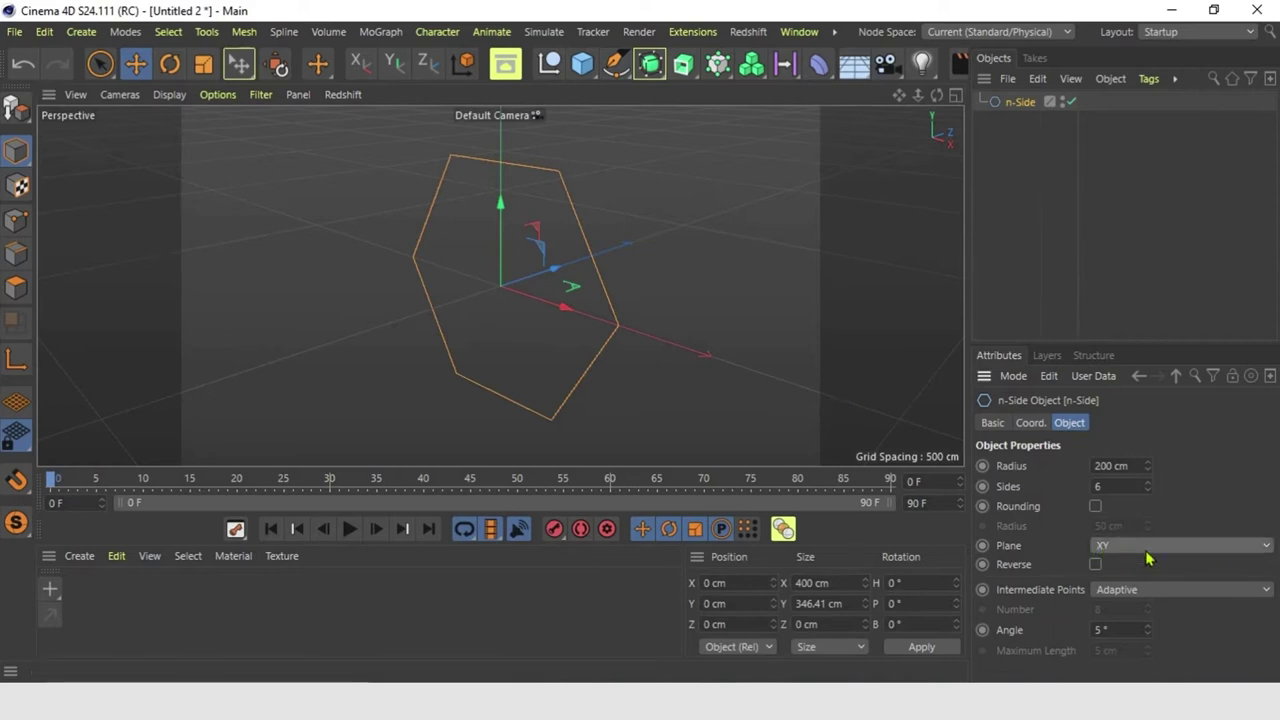
left_click(1259, 546)
left_click(1129, 604)
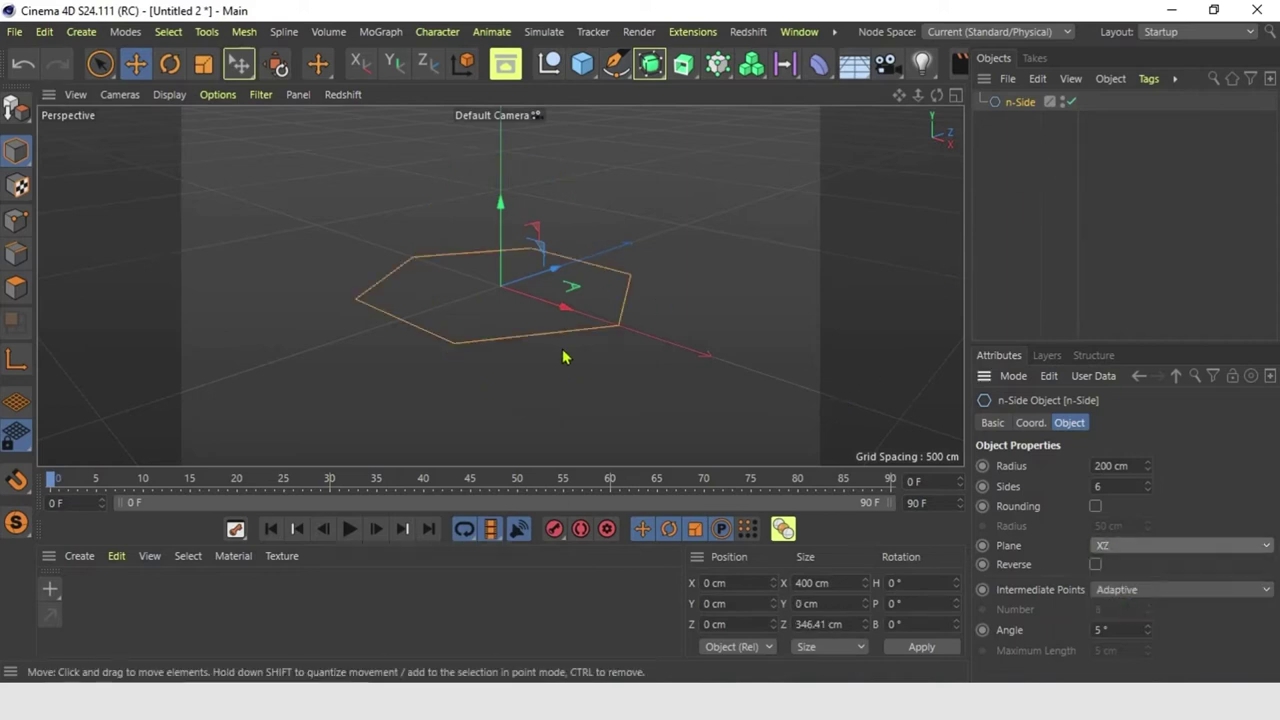
Add an Extrude generator and nest the n-Side spline inside it
left_click(686, 66)
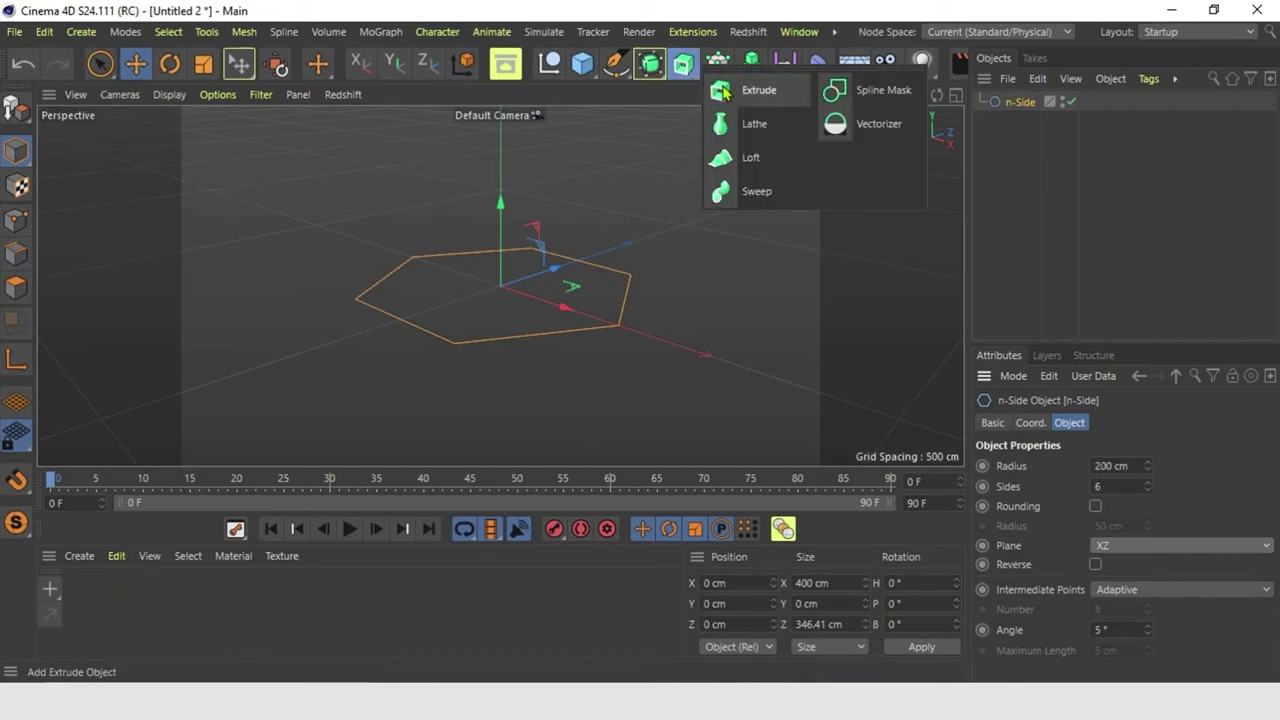
left_click(714, 89)
left_click_drag(993, 124, 1018, 103)
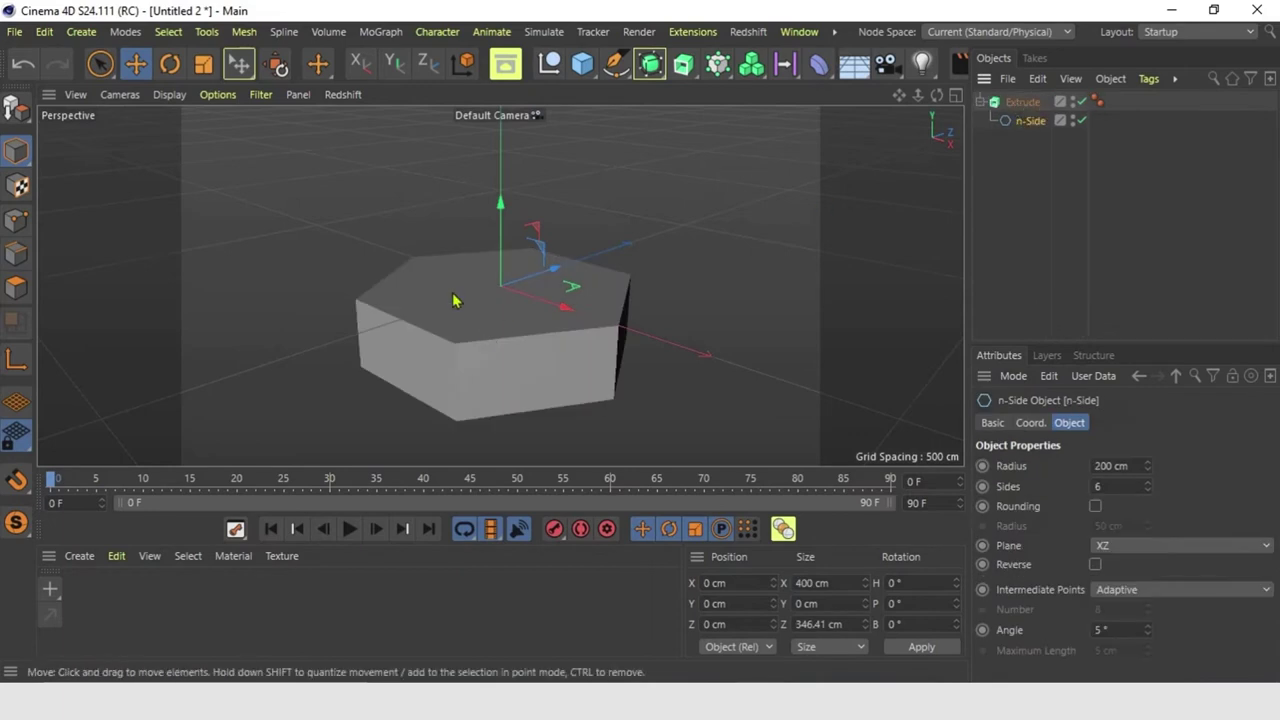
Set the Extrude direction to Y and its offset to about 385 cm
left_click(1022, 102)
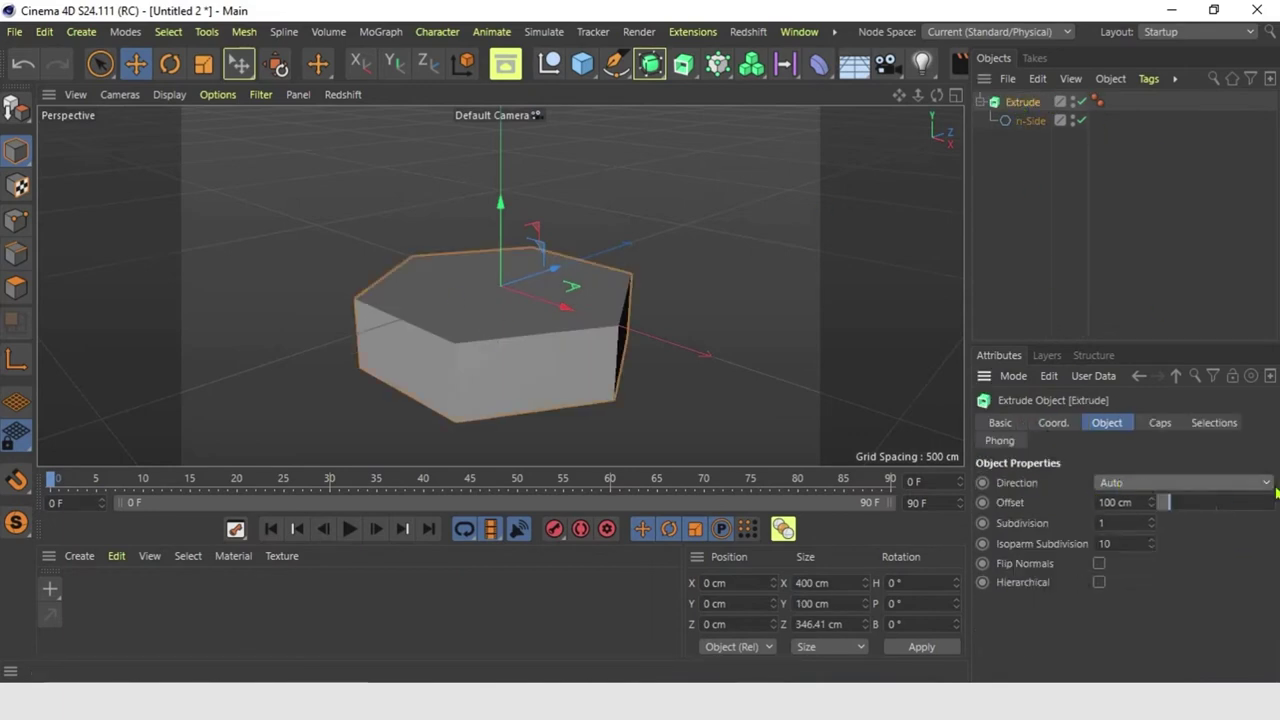
left_click(1208, 484)
left_click(1131, 545)
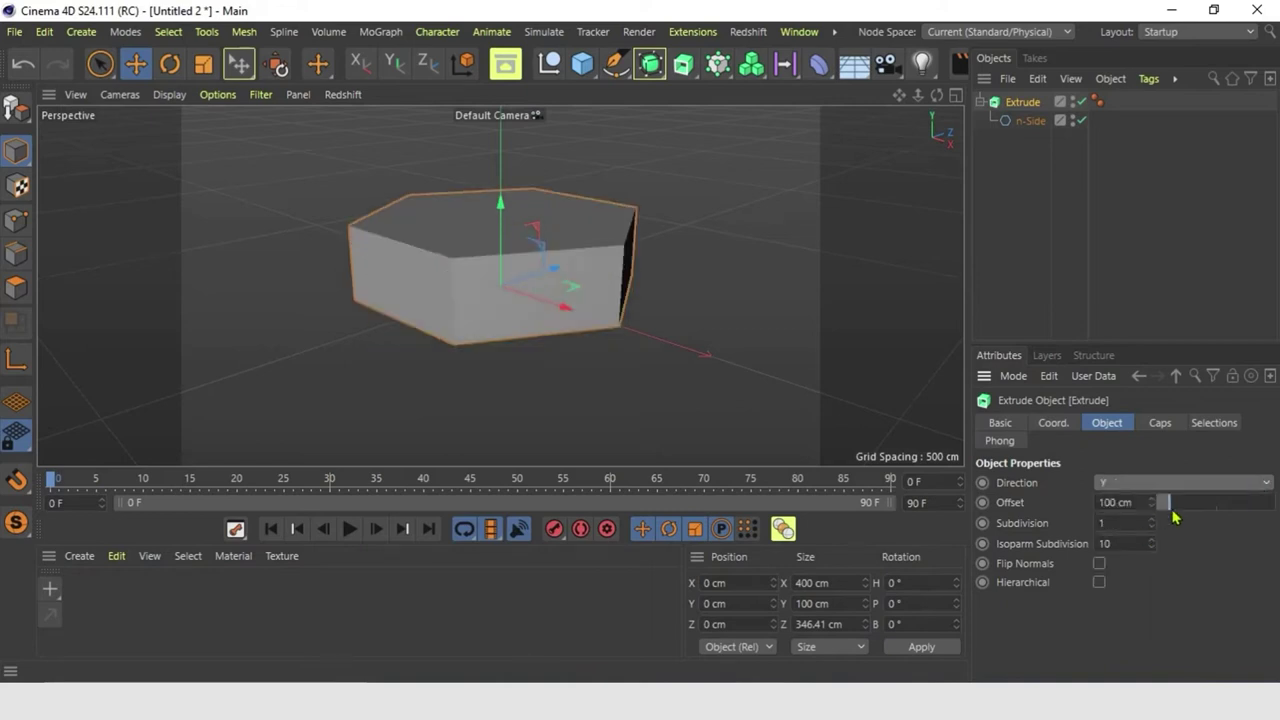
left_click_drag(1174, 512, 1201, 511)
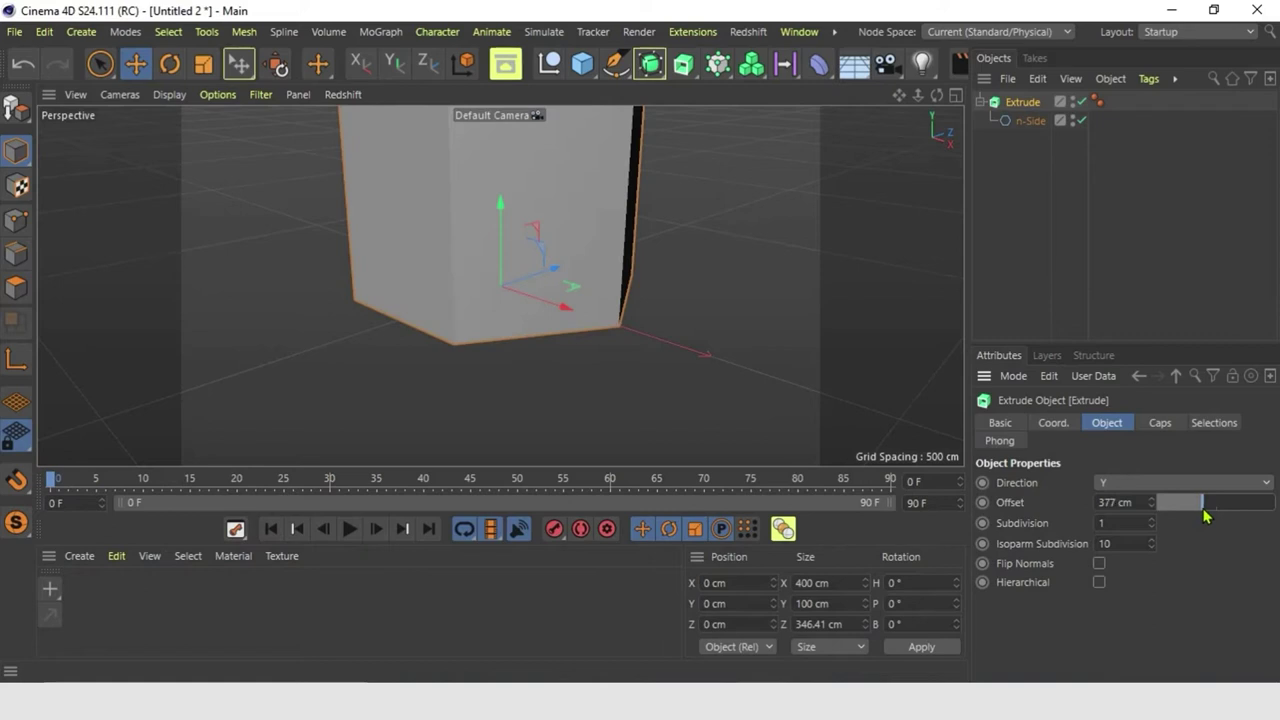
scroll(605, 265, "down", 5)
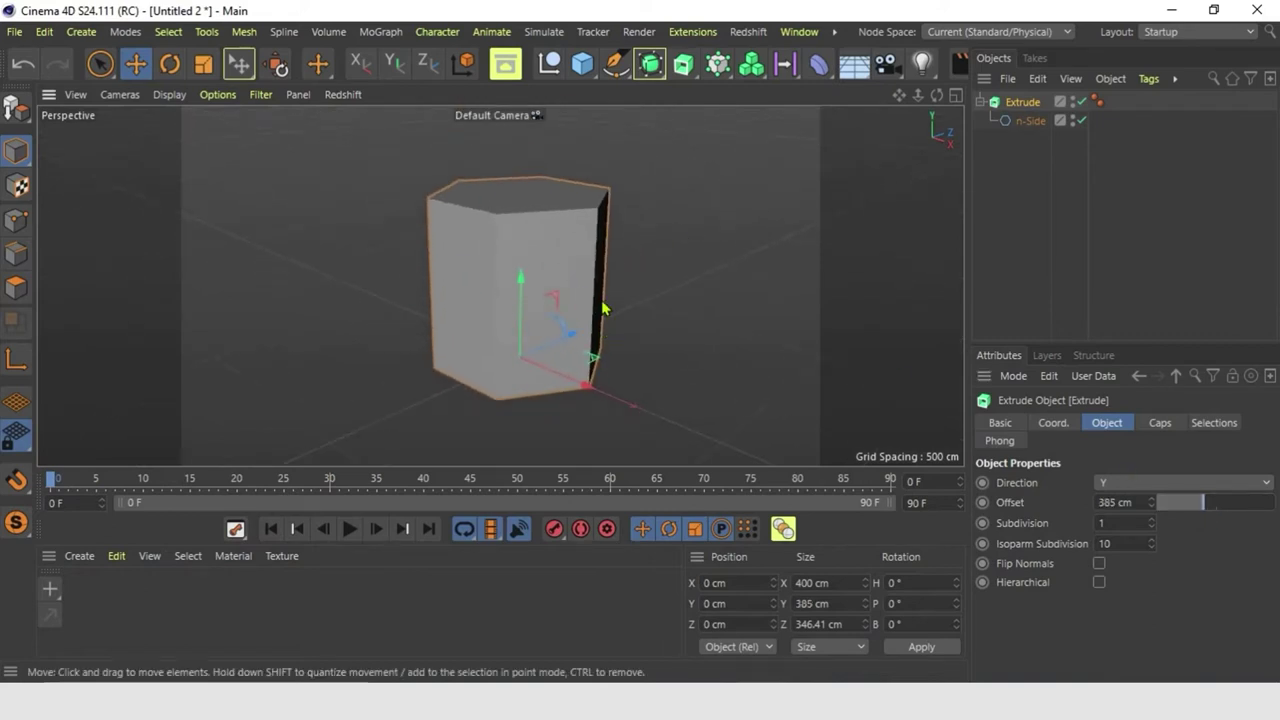
Give both caps of the extruded hexagon a round bevel with a size of 4 cm
left_click(1160, 423)
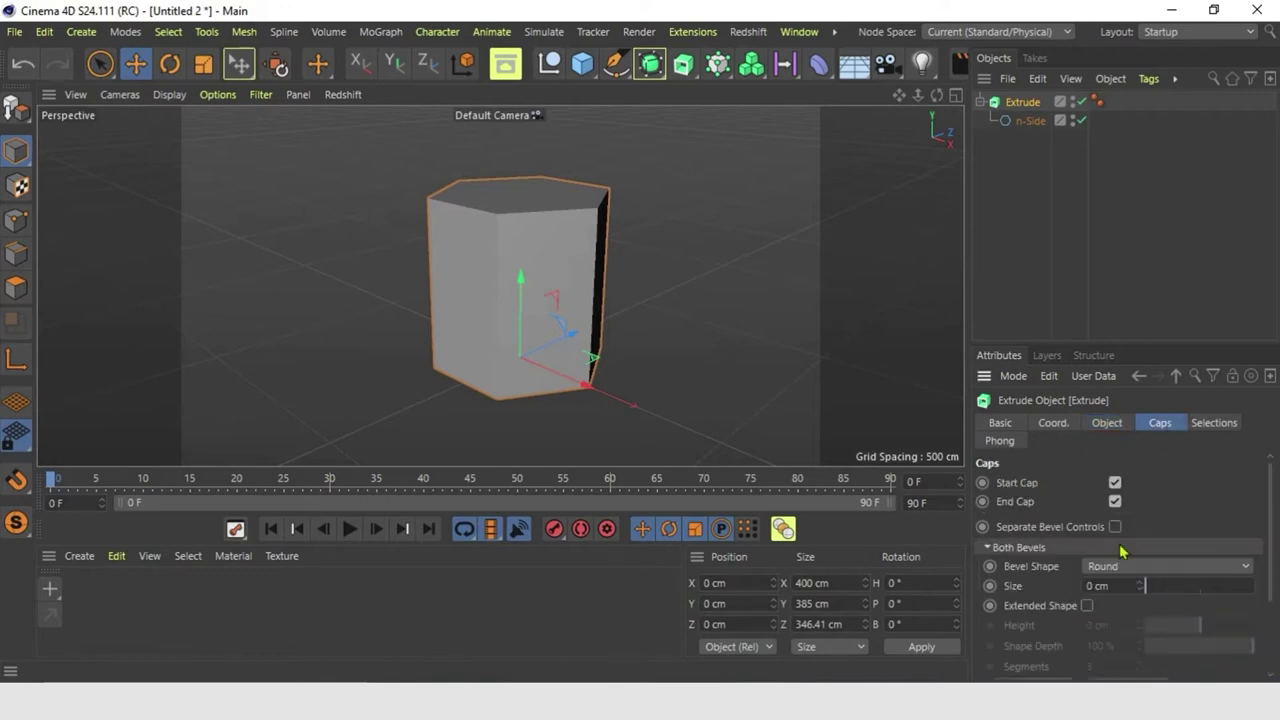
left_click(1085, 586)
key("Return")
scroll(505, 210, "up", 2)
scroll(505, 215, "up", 1)
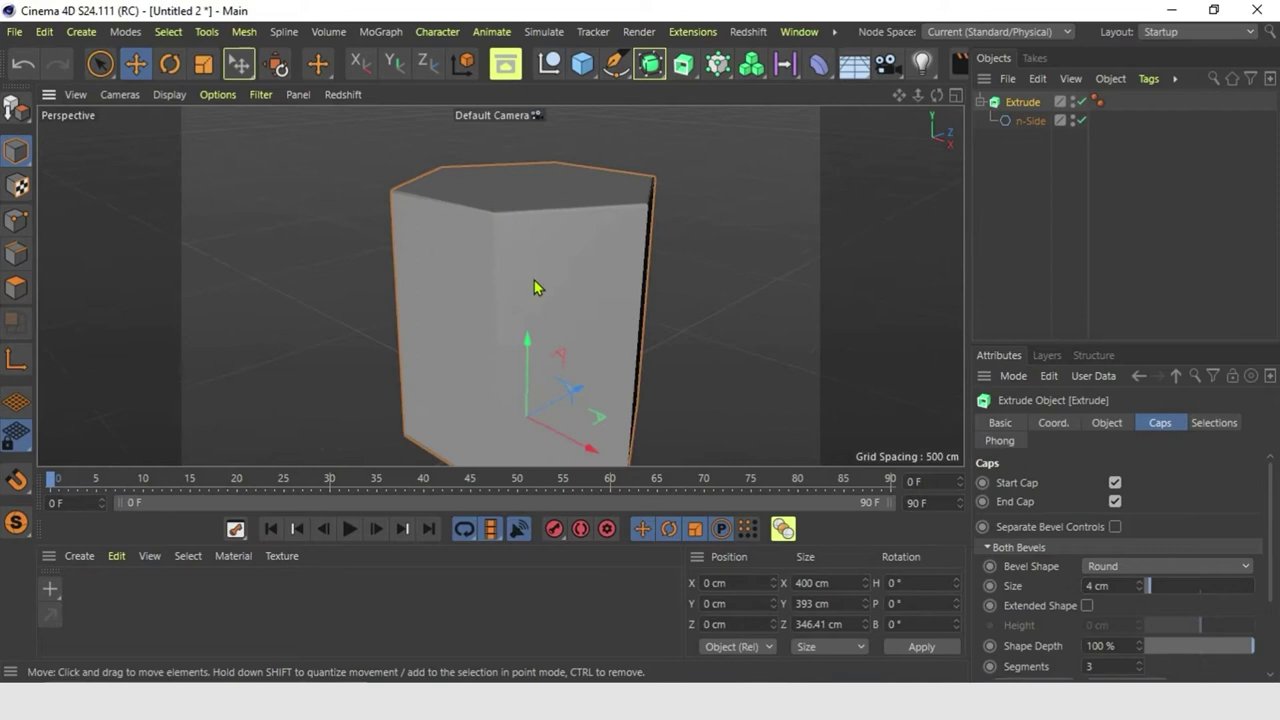
left_click_drag(509, 250, 535, 293, "alt")
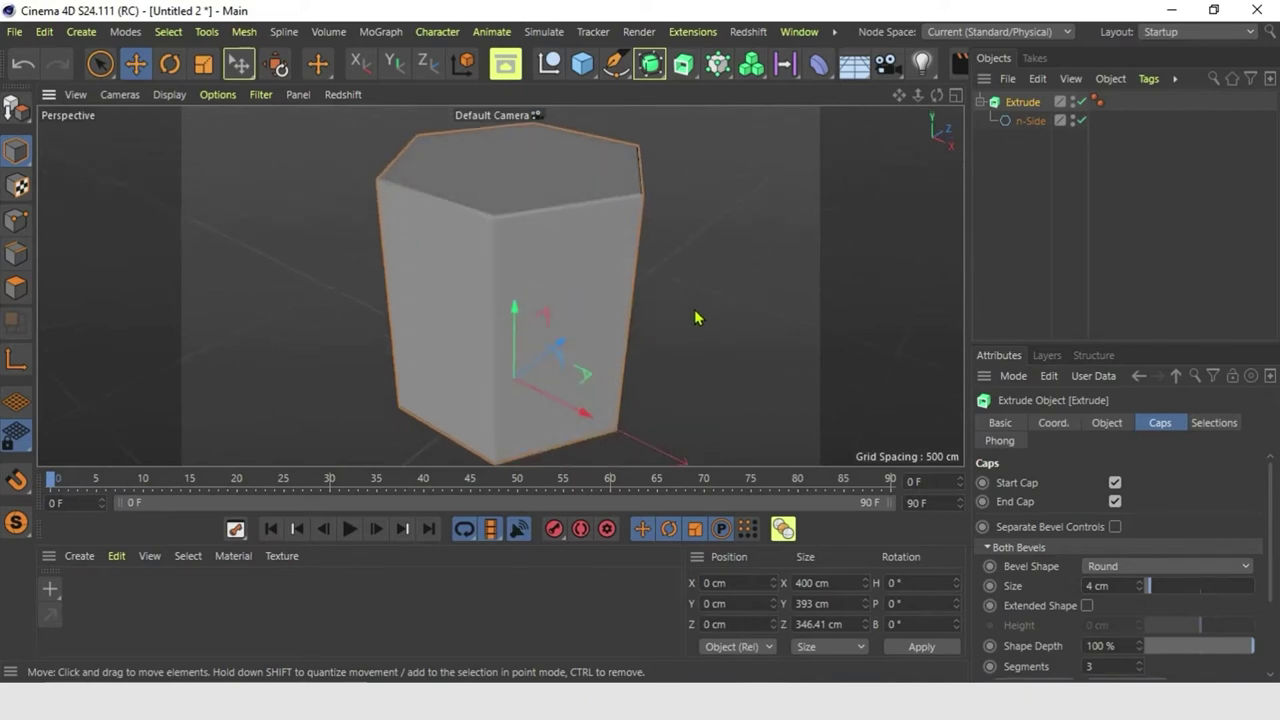
Add a MoGraph Cloner and make the Extrude object its child
left_click(724, 65)
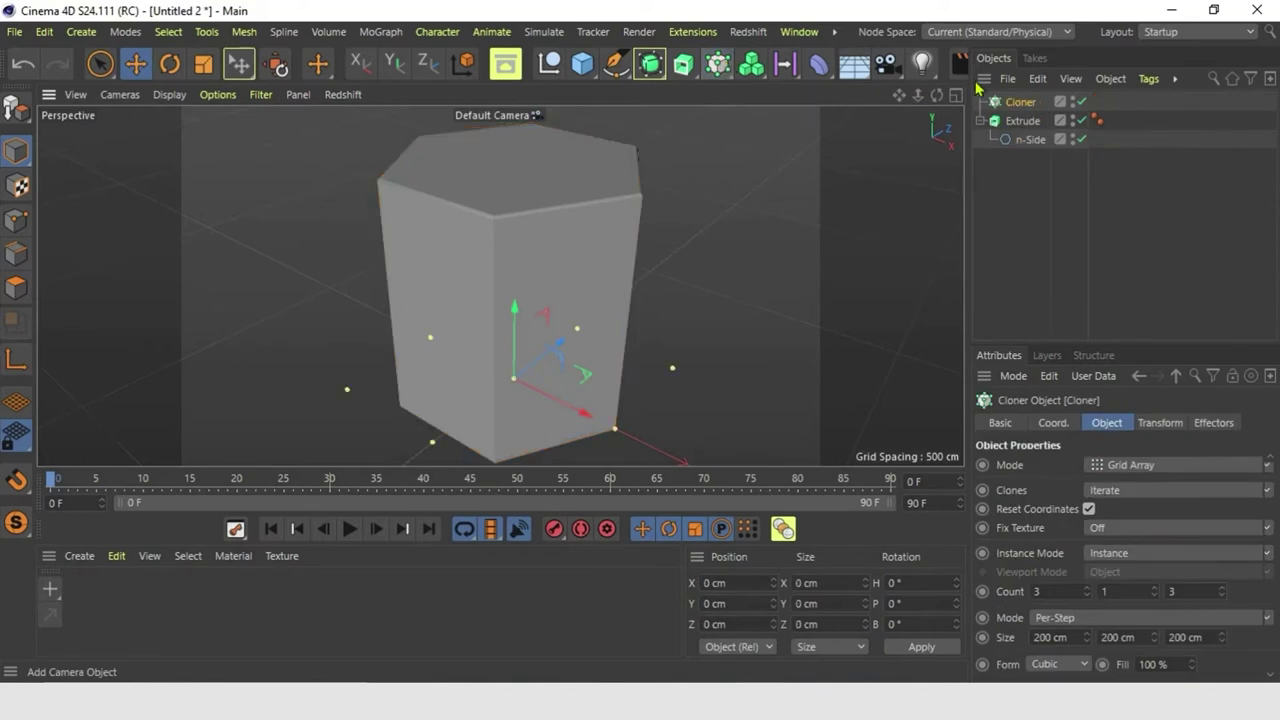
left_click_drag(1040, 119, 1032, 104)
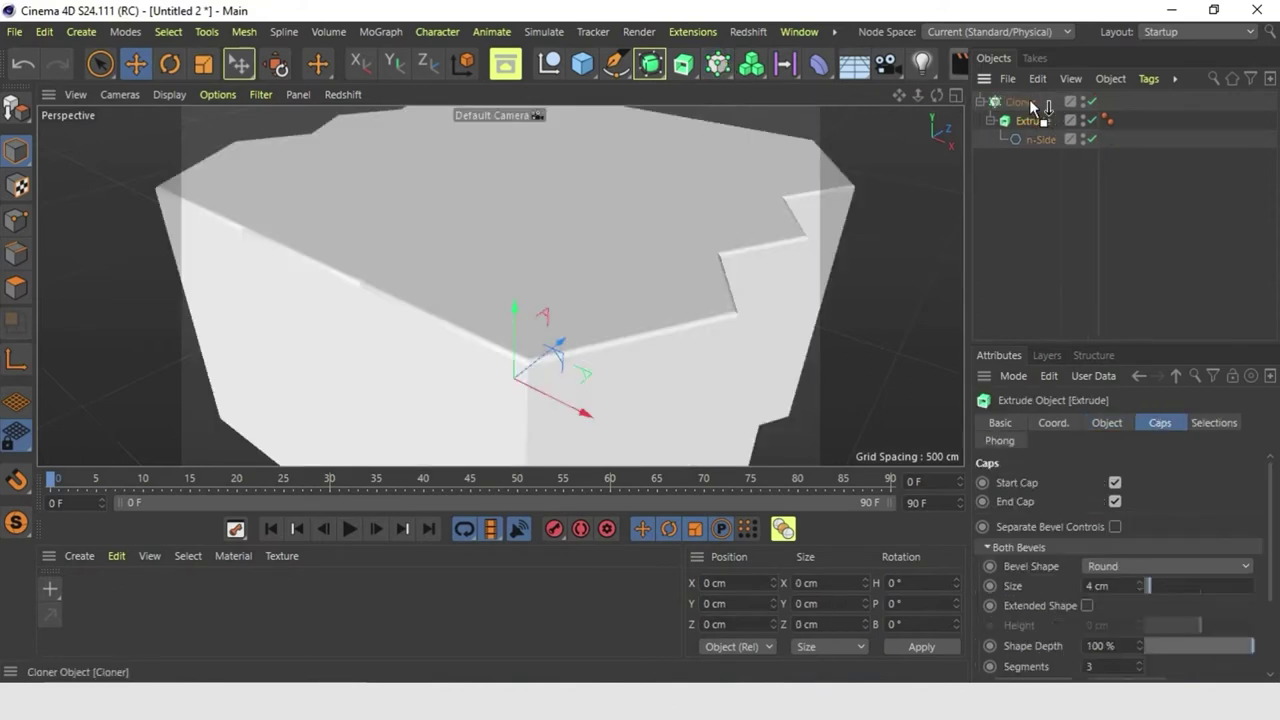
scroll(612, 286, "down", 3)
left_click_drag(648, 341, 547, 318, "alt")
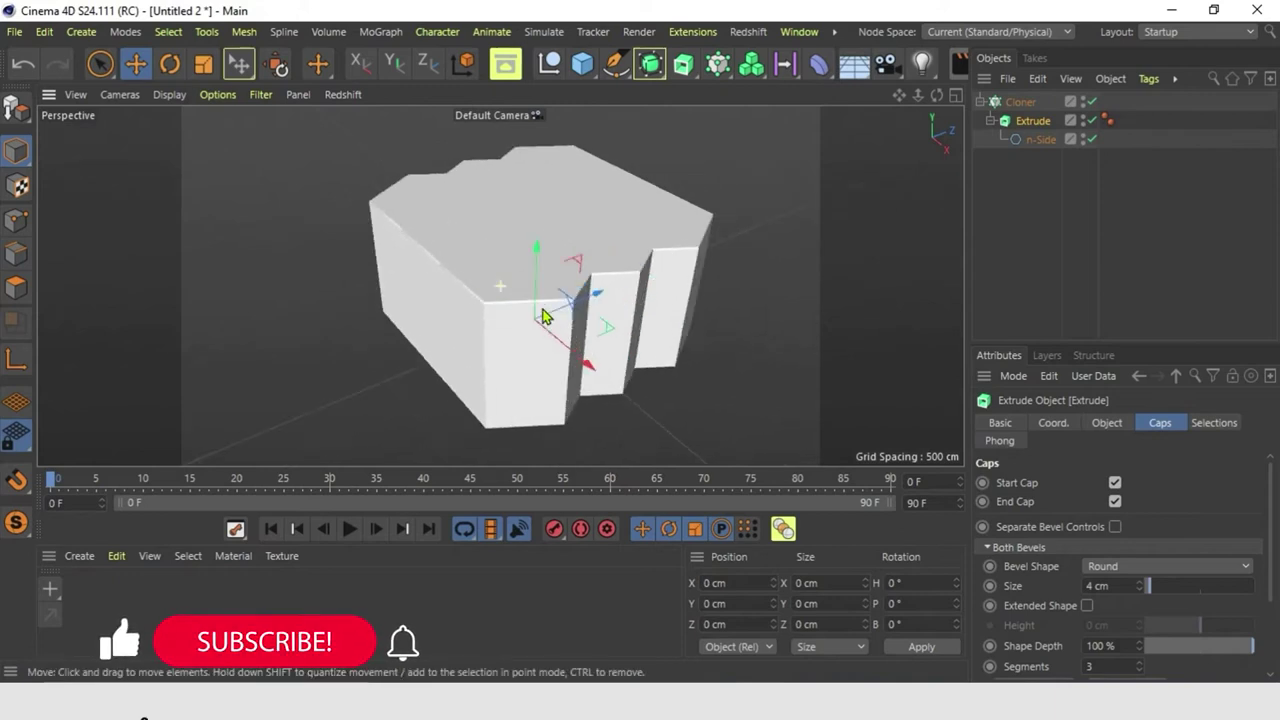
Set the Cloner's mode to Honeycomb Array and its orientation to Y (XZ)
left_click(1022, 102)
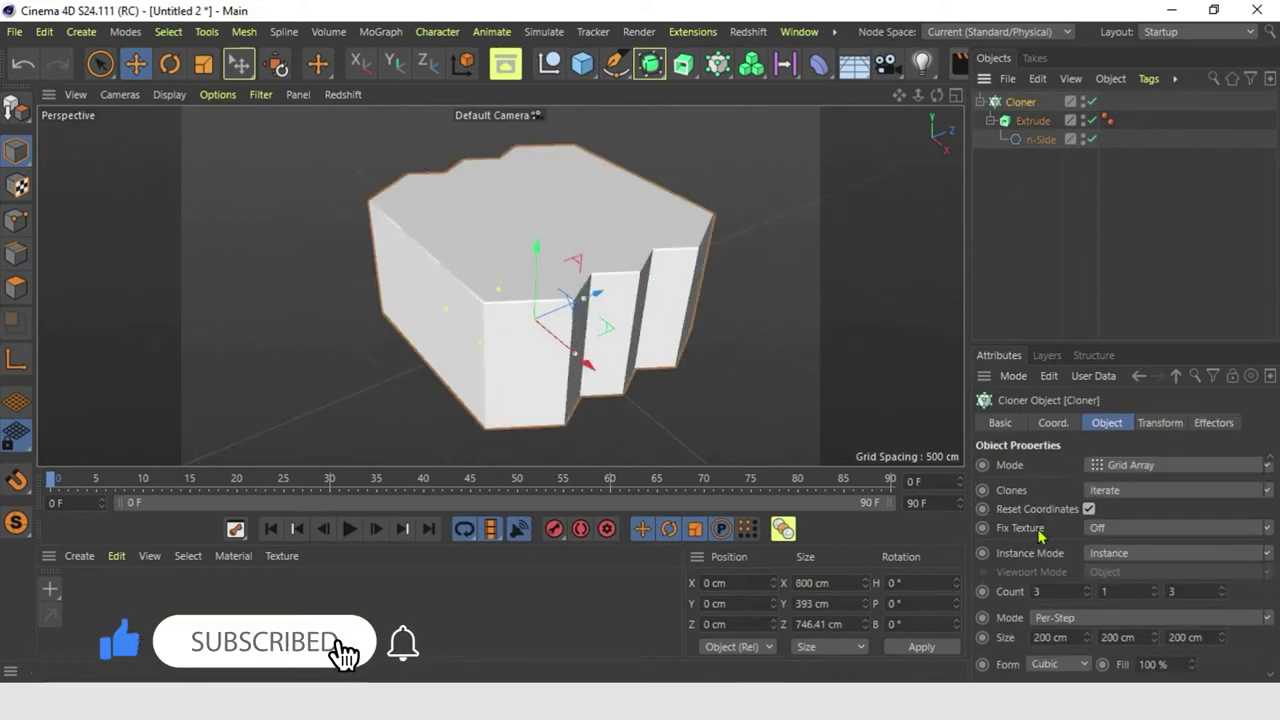
left_click(1257, 467)
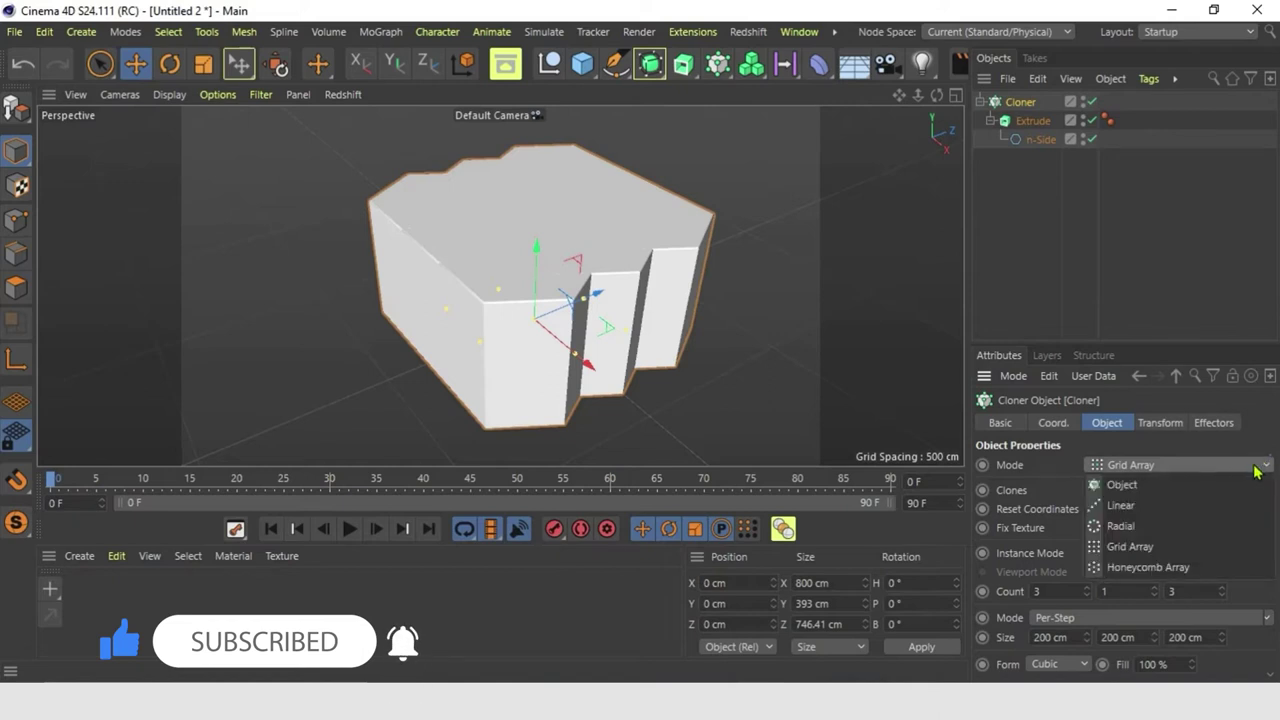
left_click(1140, 567)
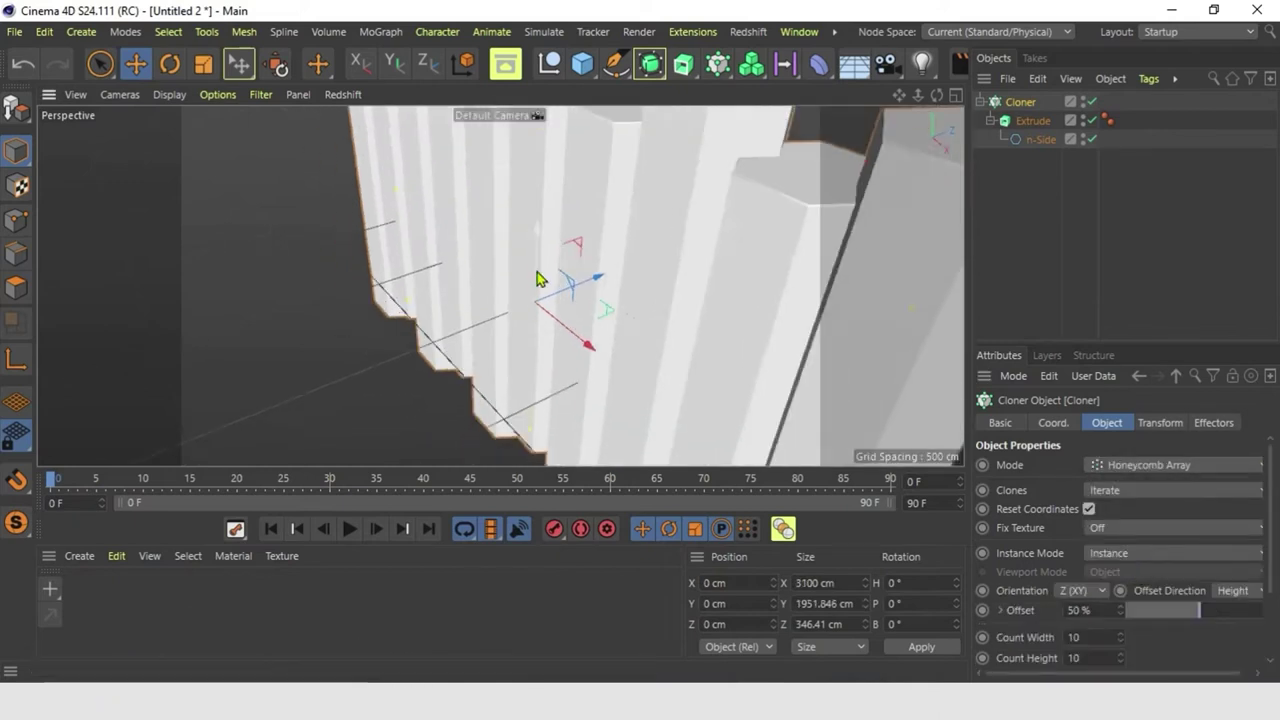
scroll(550, 300, "down", 5)
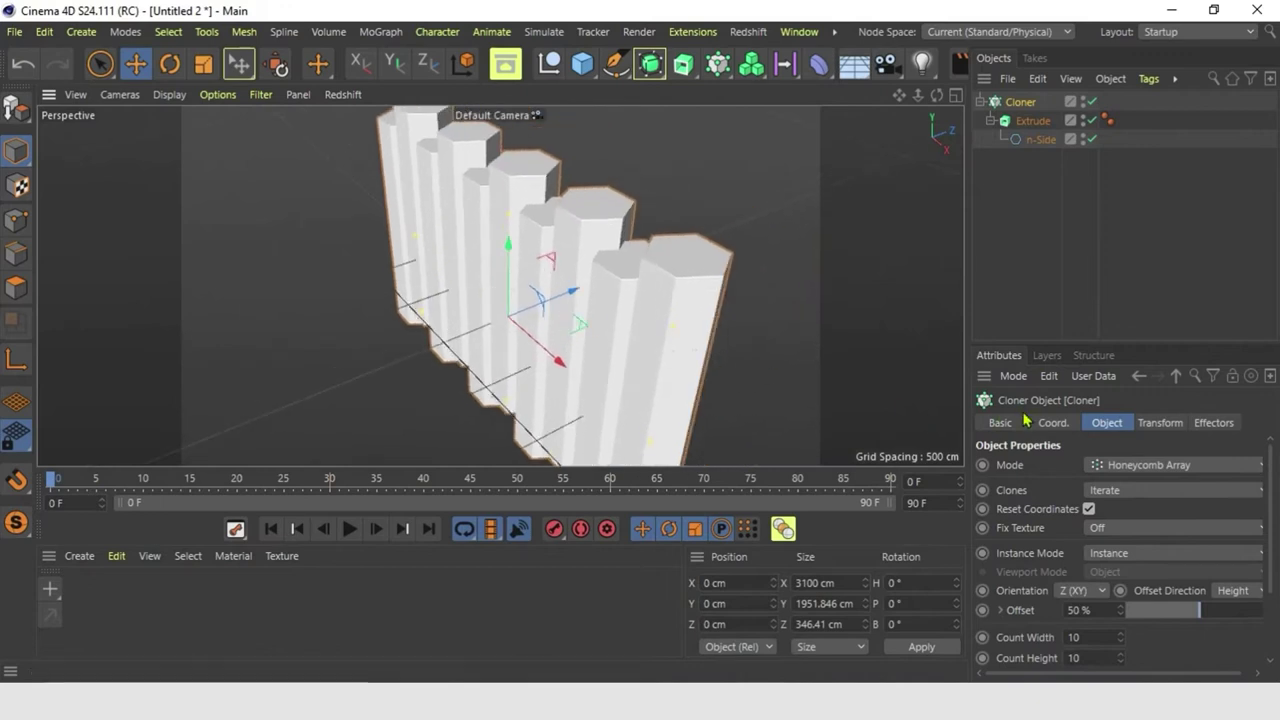
left_click(1088, 590)
left_click(1077, 651)
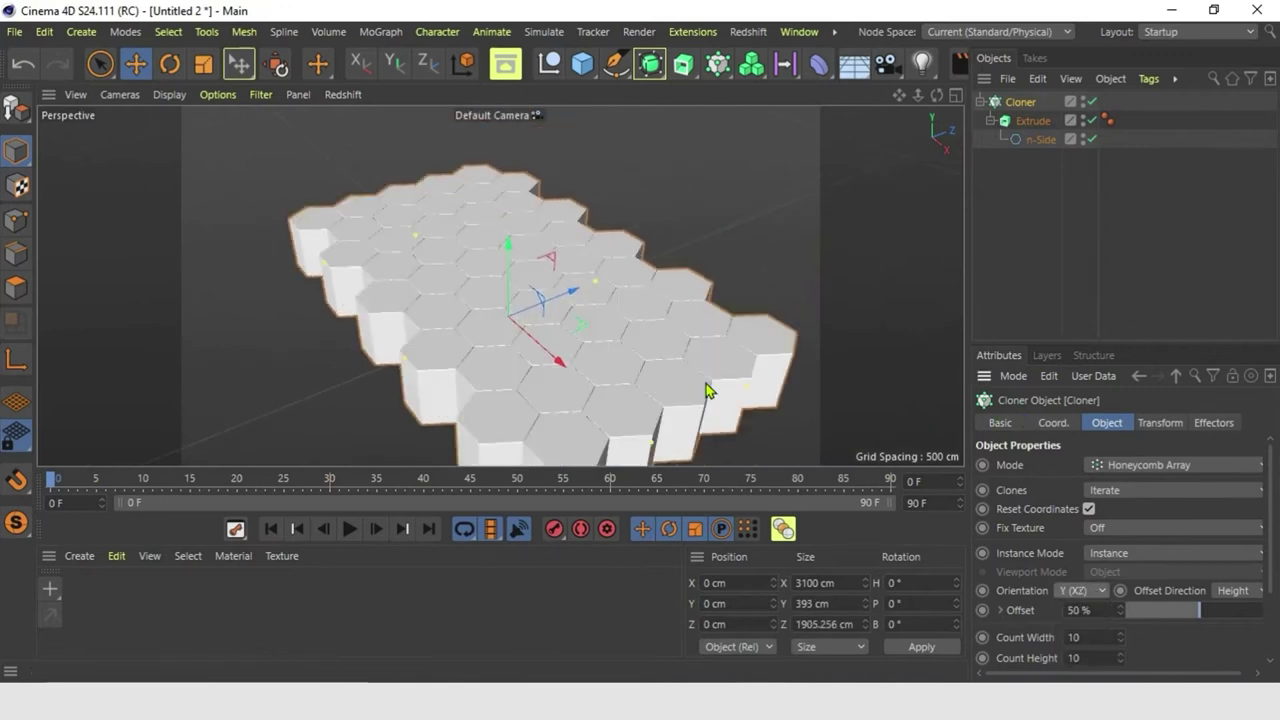
left_click_drag(620, 342, 600, 348, "alt")
middle_click_drag(600, 348, 588, 323, "alt")
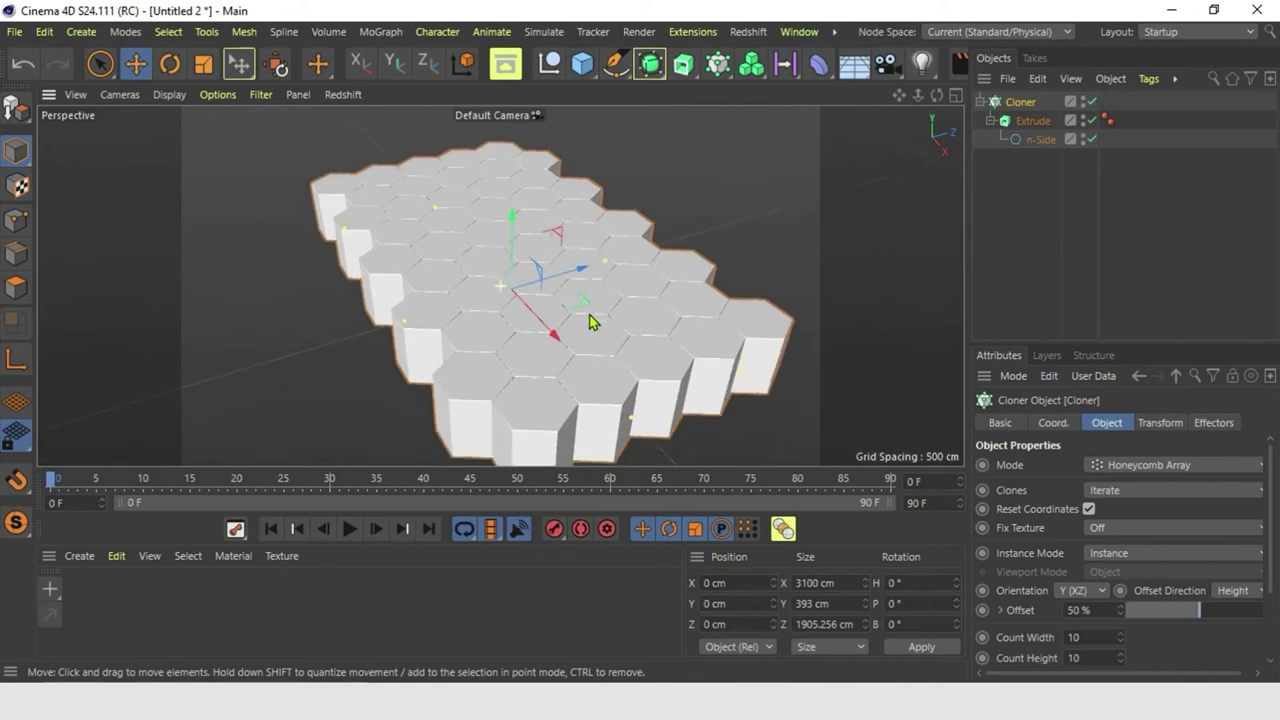
Change the Cloner's instance mode to Render Instance
scroll(1204, 662, "down", 3)
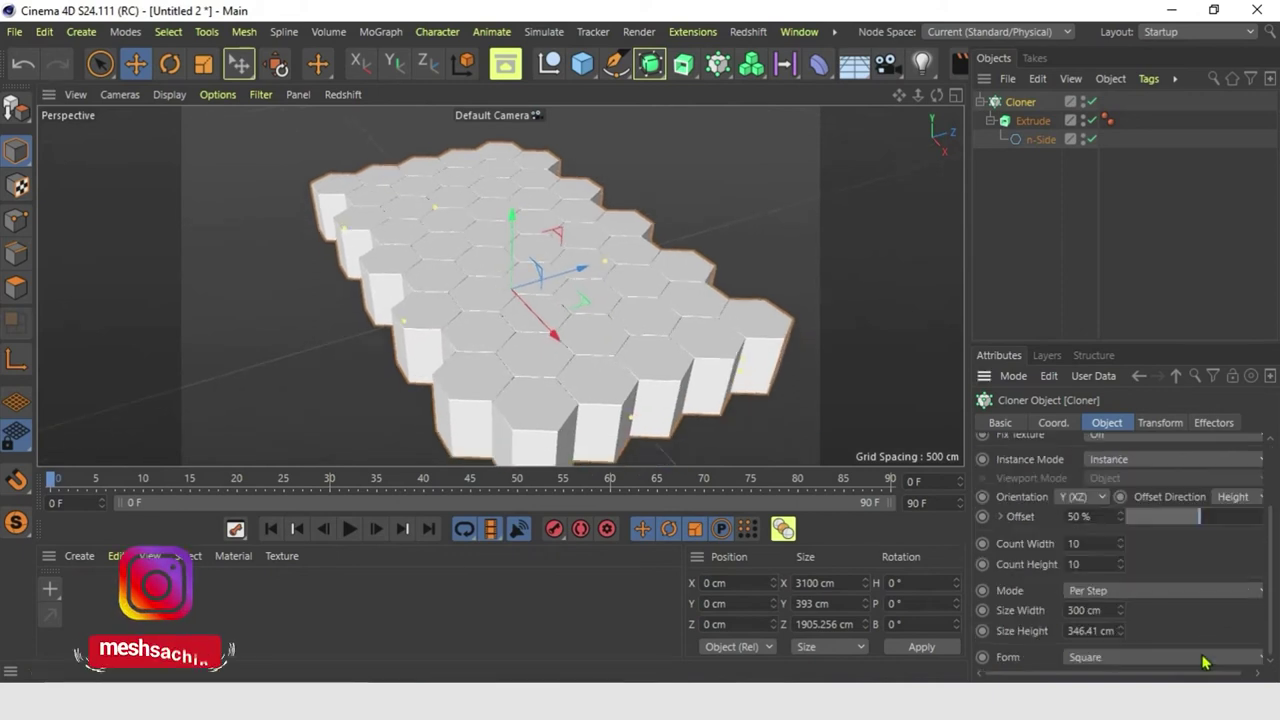
left_click(1118, 461)
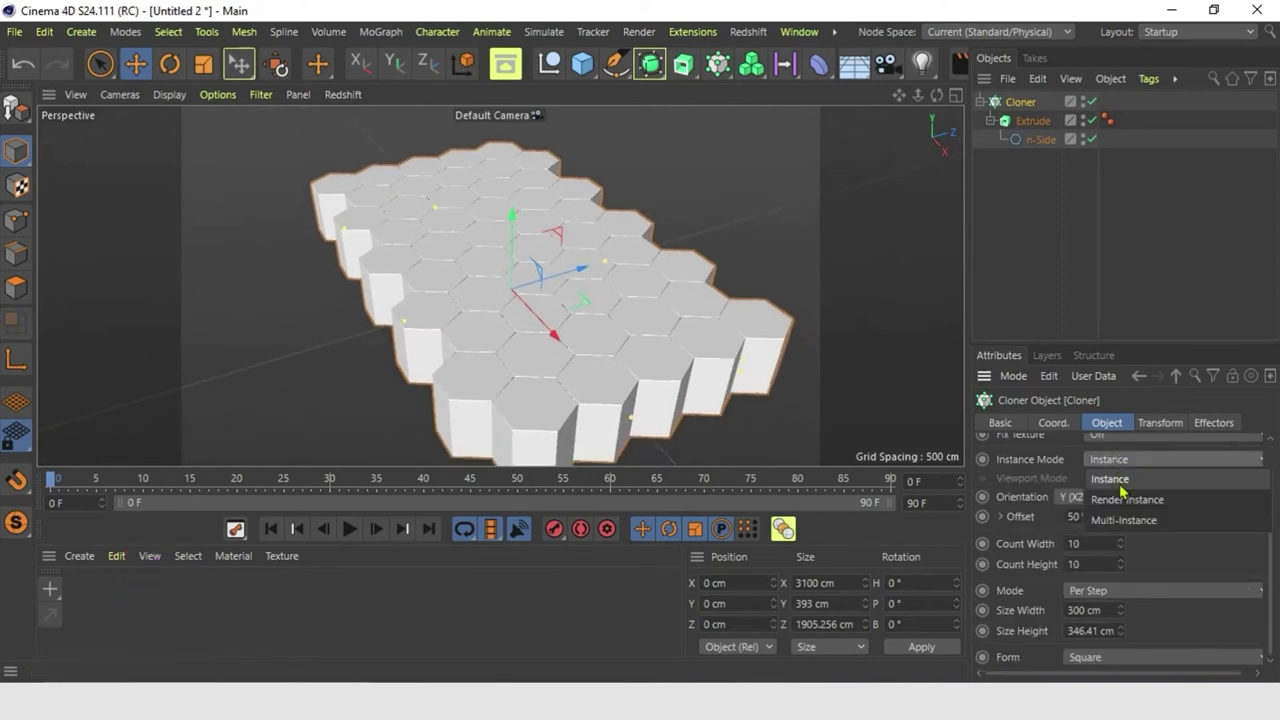
left_click(1123, 498)
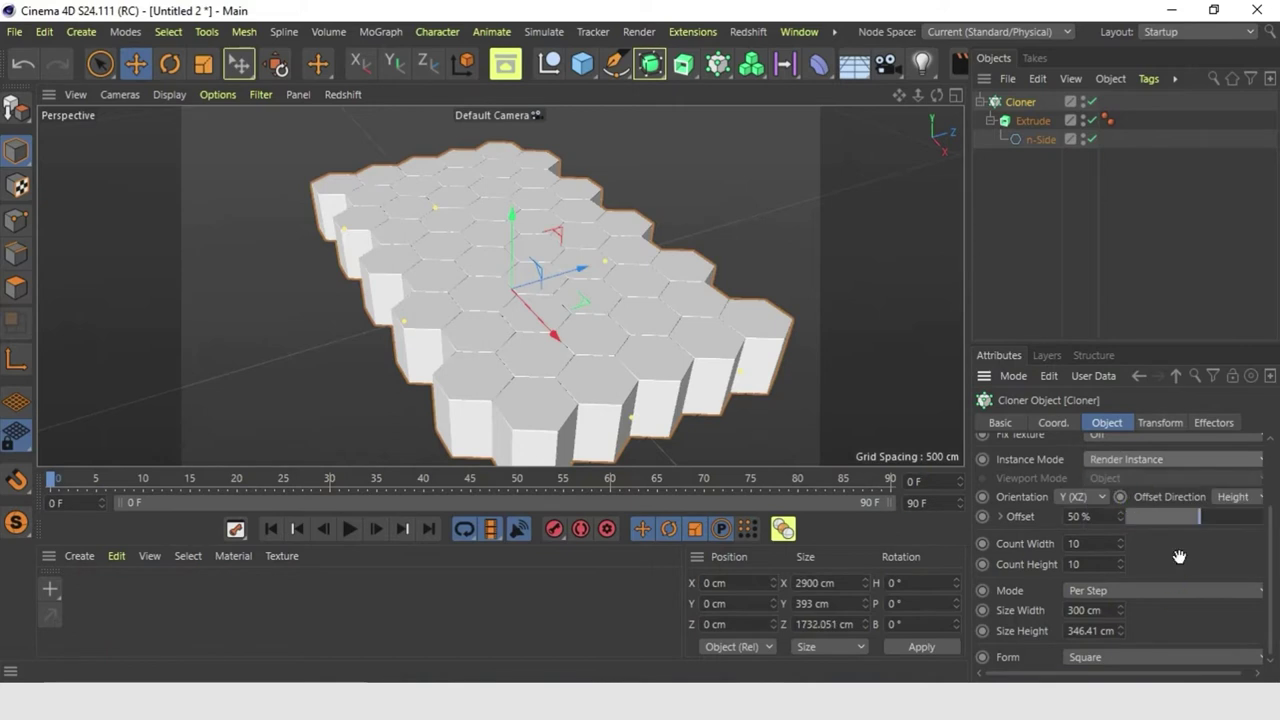
Set the Cloner's size height to 370 cm to space out the hexagon rows
left_click(1066, 631)
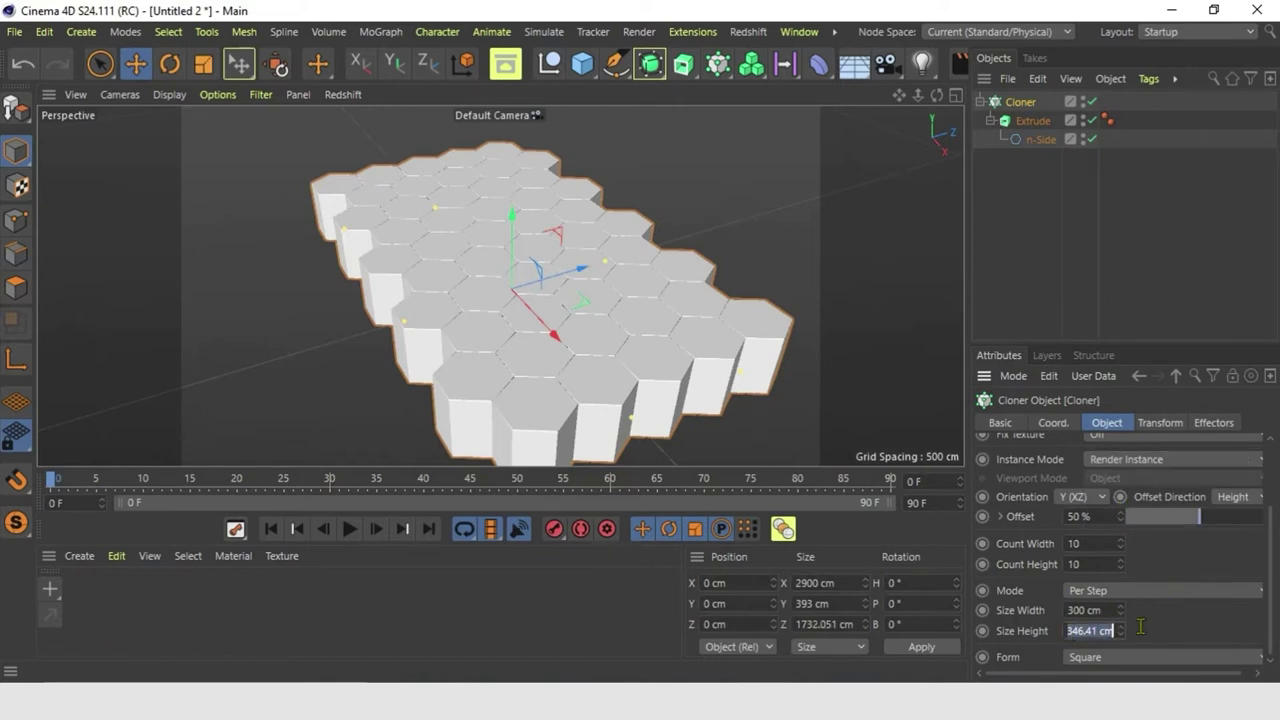
type("3")
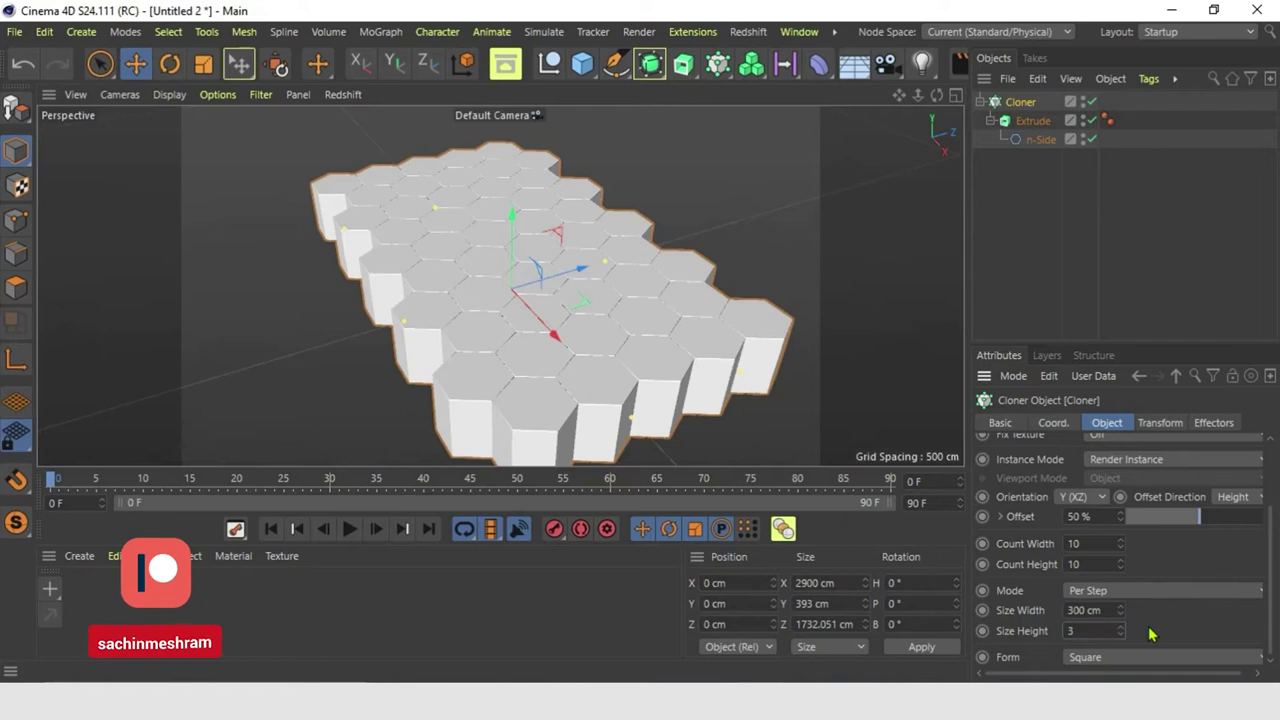
type("70")
key("Return")
Enlarge the honeycomb array to a count width of 20 and a count height of 40
left_click_drag(463, 317, 600, 357, "alt")
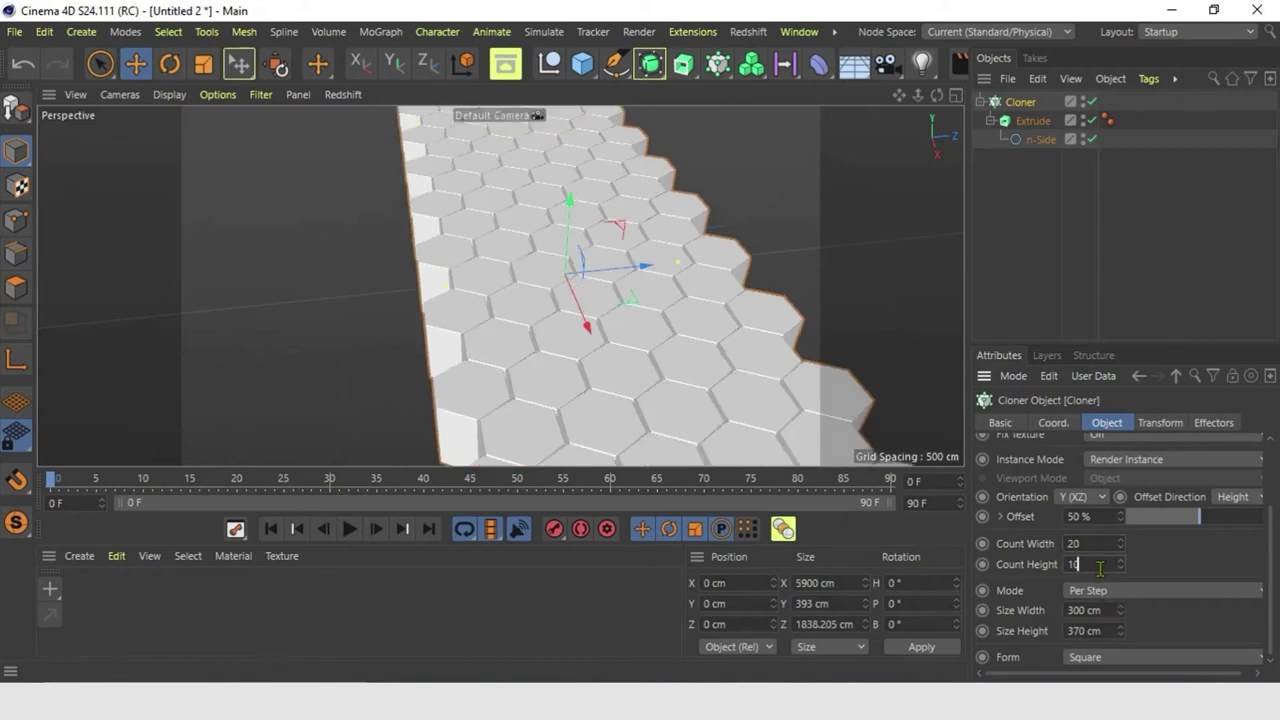
key("Return")
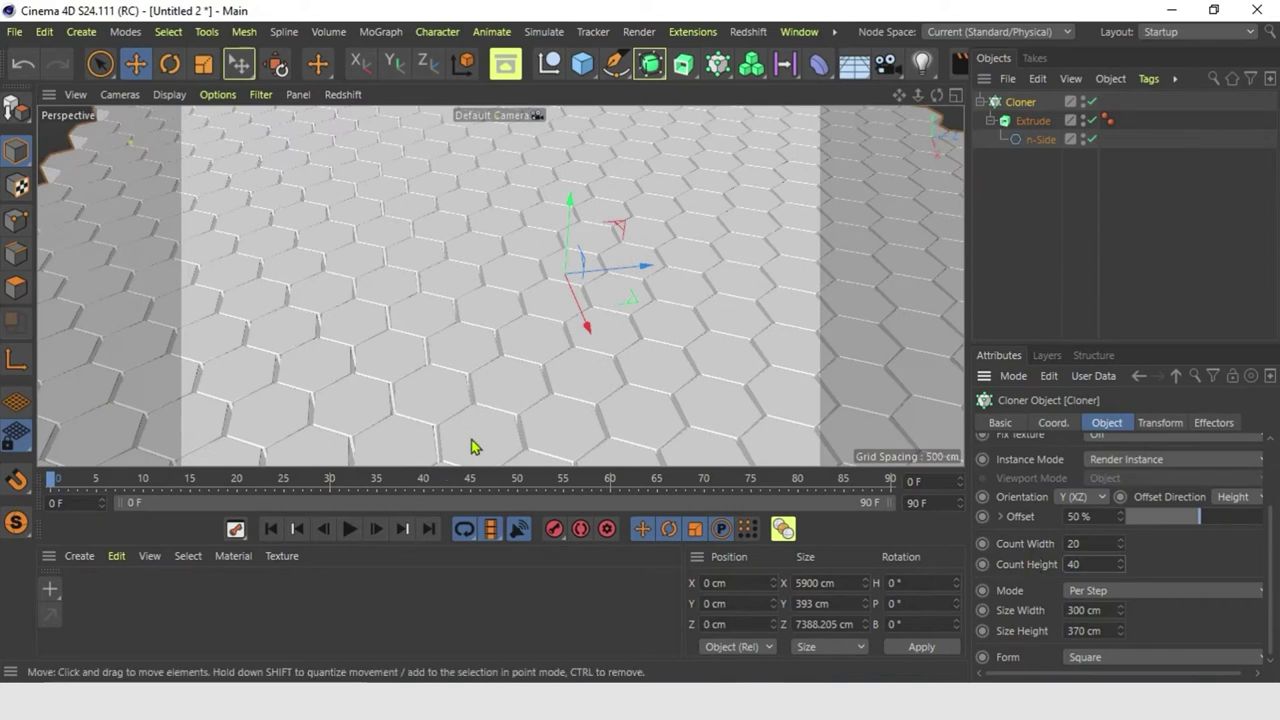
scroll(640, 248, "down", 6)
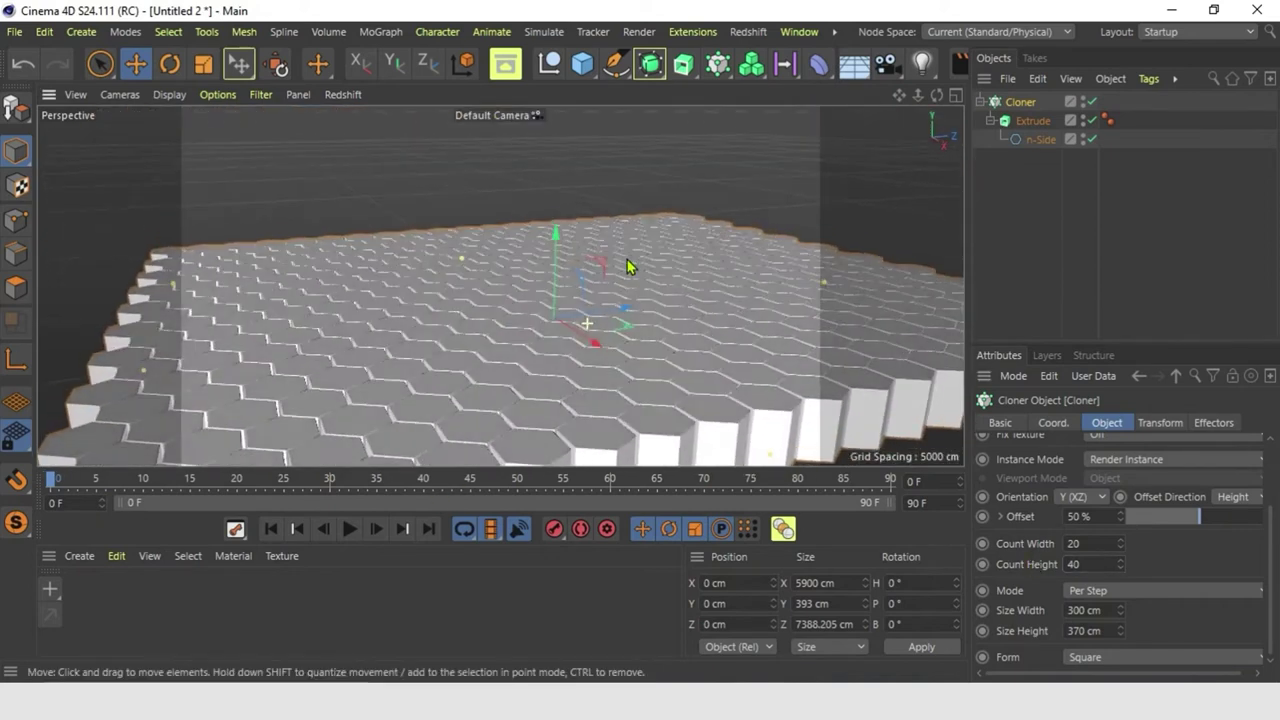
left_click_drag(628, 259, 636, 297, "alt")
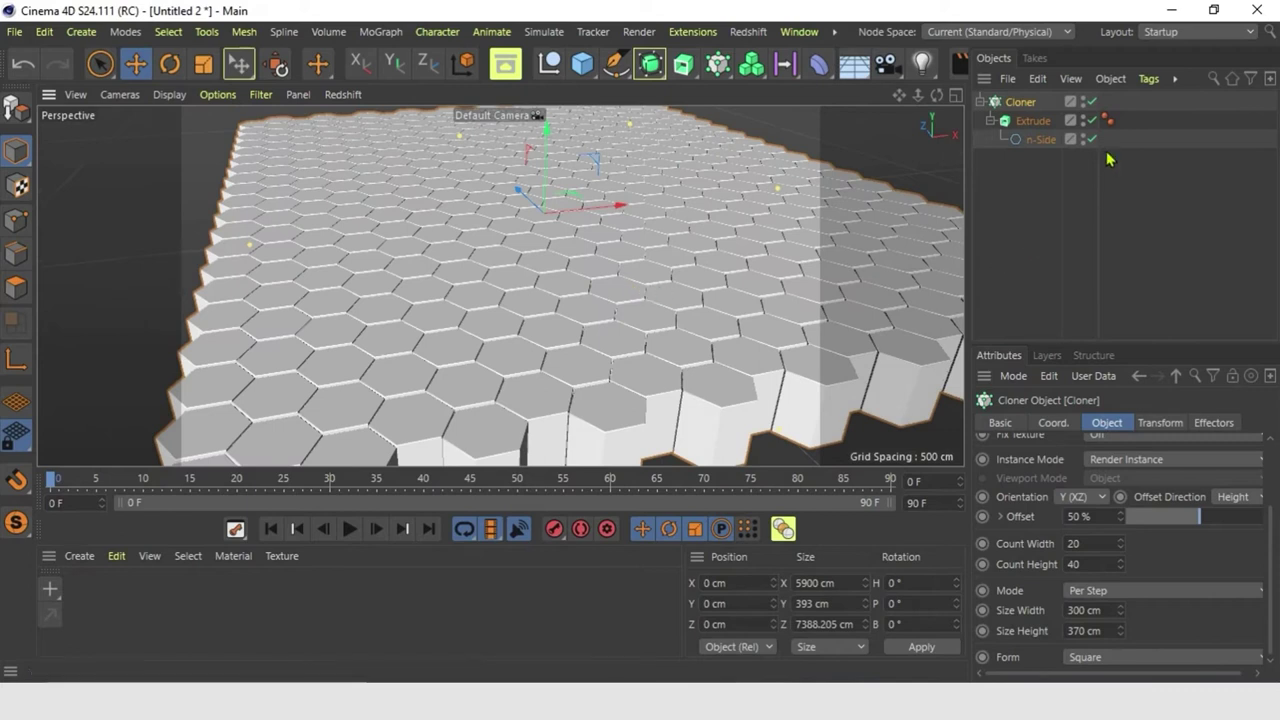
Disable the Cloner so that only its single source hexagon is displayed
left_click(1092, 101)
key("s")
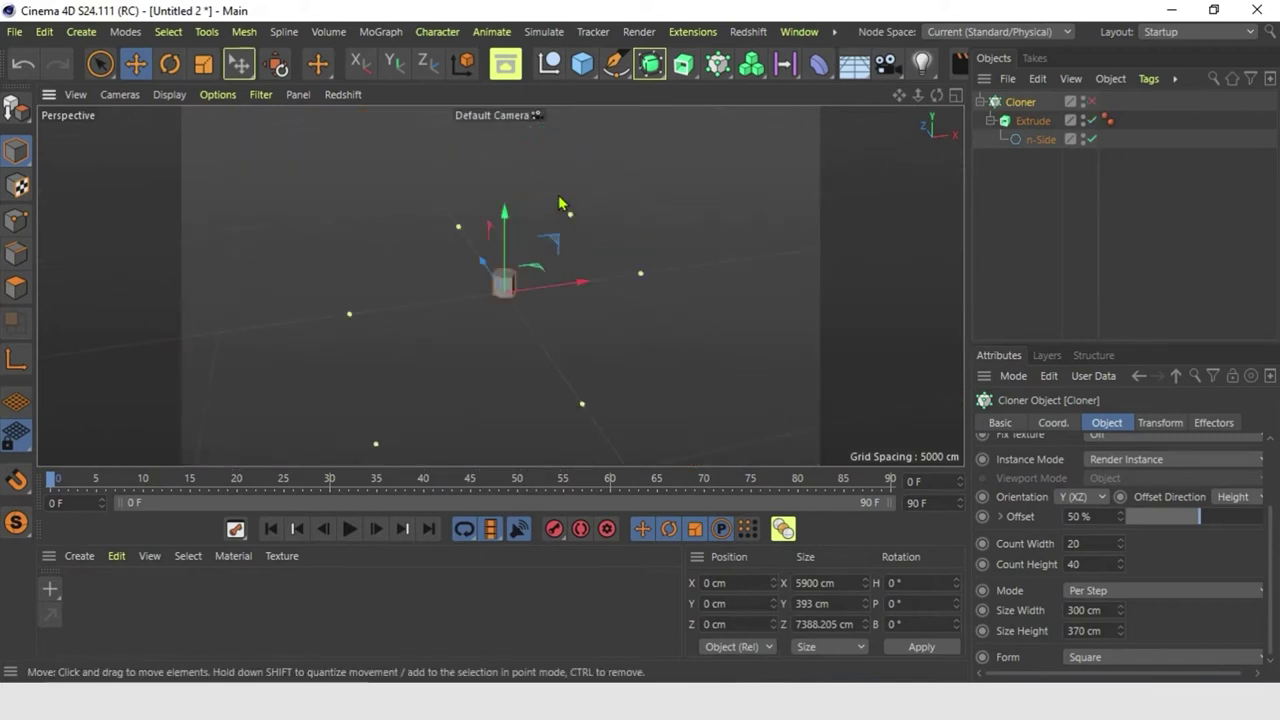
scroll(546, 277, "up", 7)
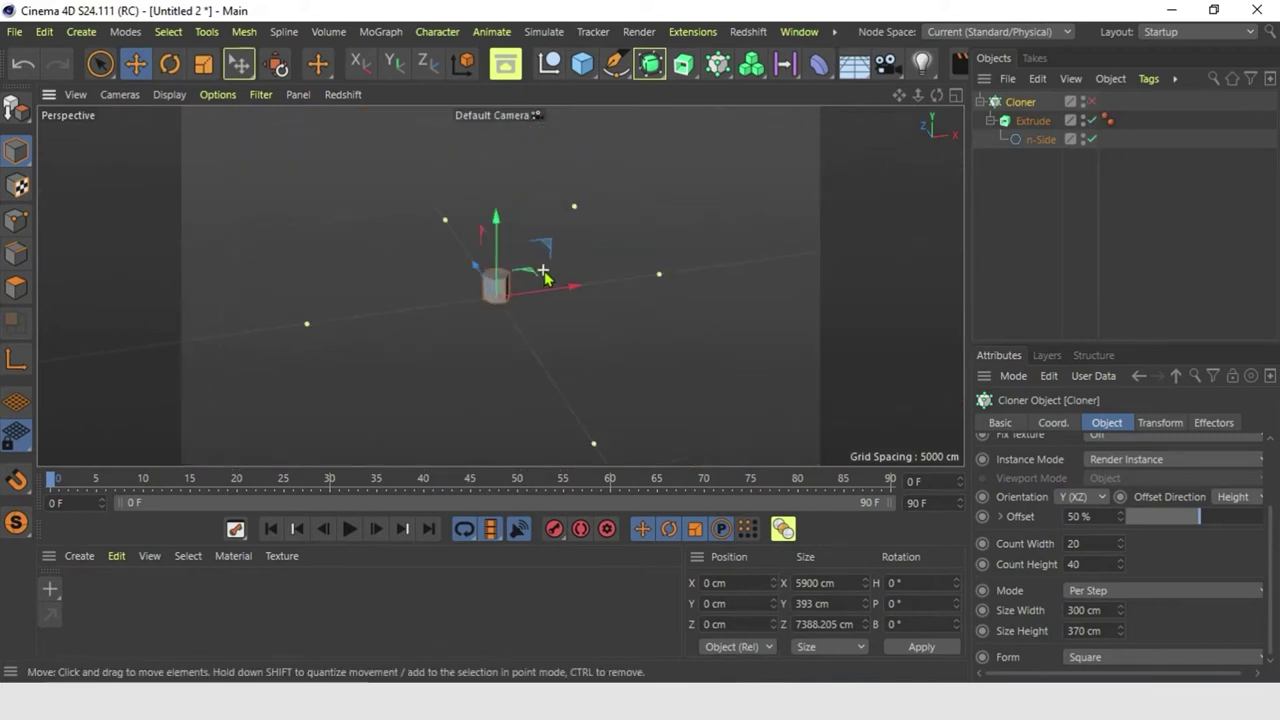
Duplicate the Extrude object inside the Cloner and disable the duplicate
left_click(1033, 122)
left_click_drag(1022, 121, 1024, 114, "ctrl")
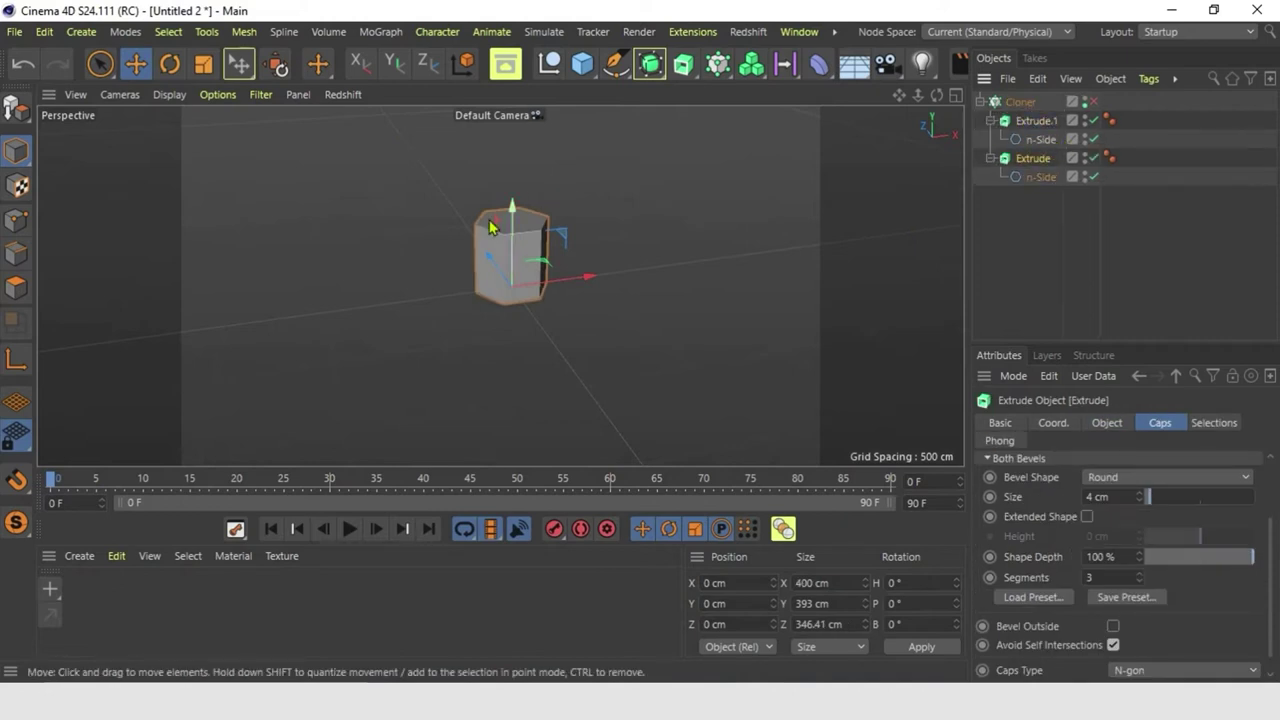
left_click(1095, 121)
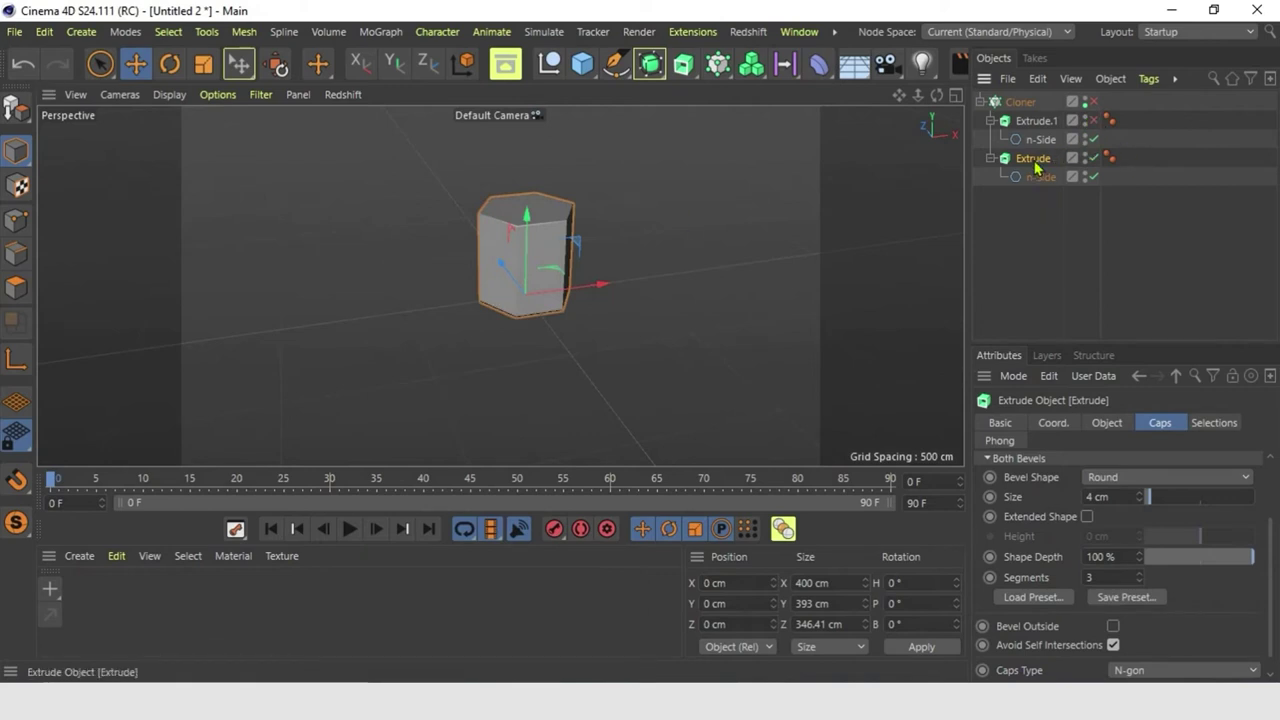
Make the enabled Extrude in the Cloner editable and merge it into a single polygon object with Connect Objects + Delete
key("c")
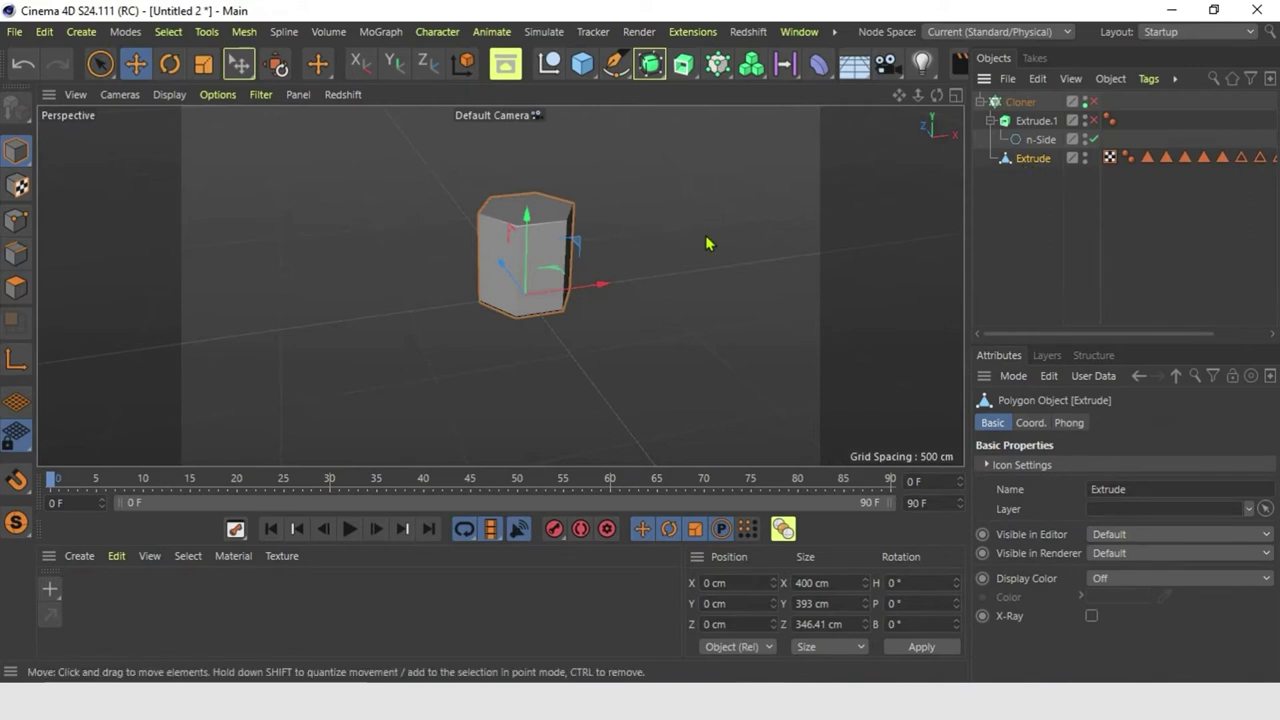
right_click(1040, 159)
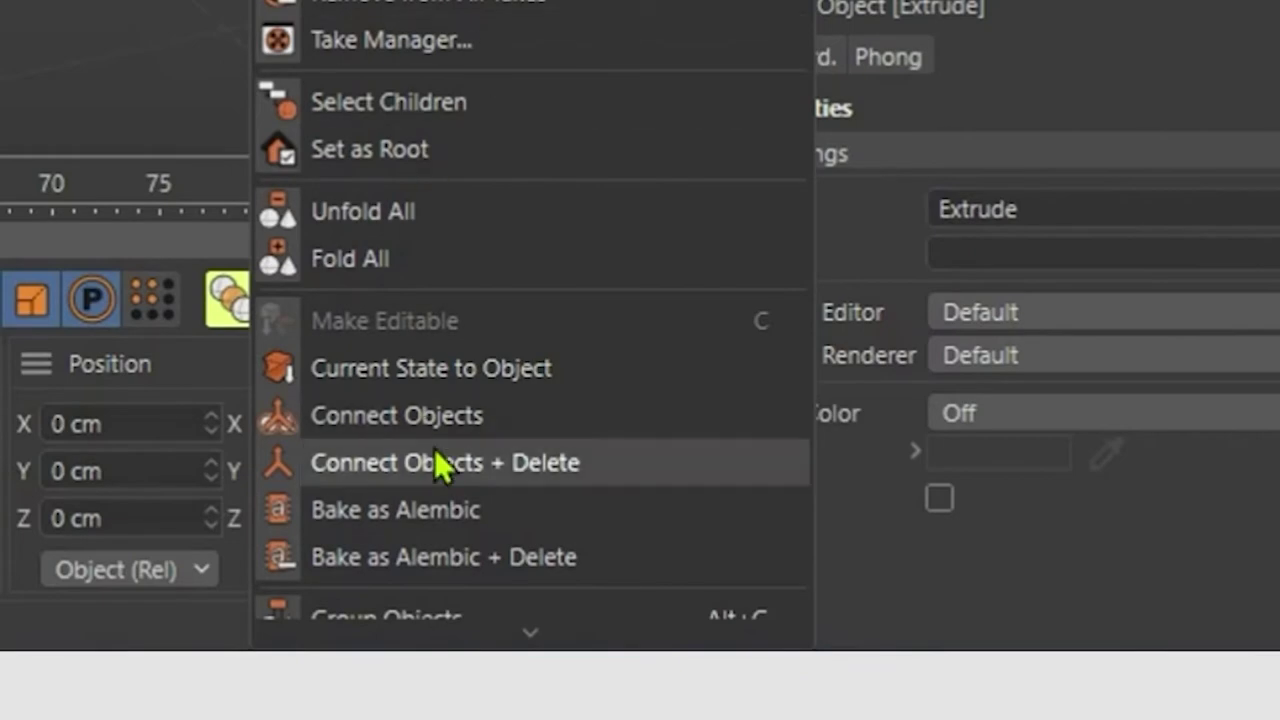
left_click(432, 465)
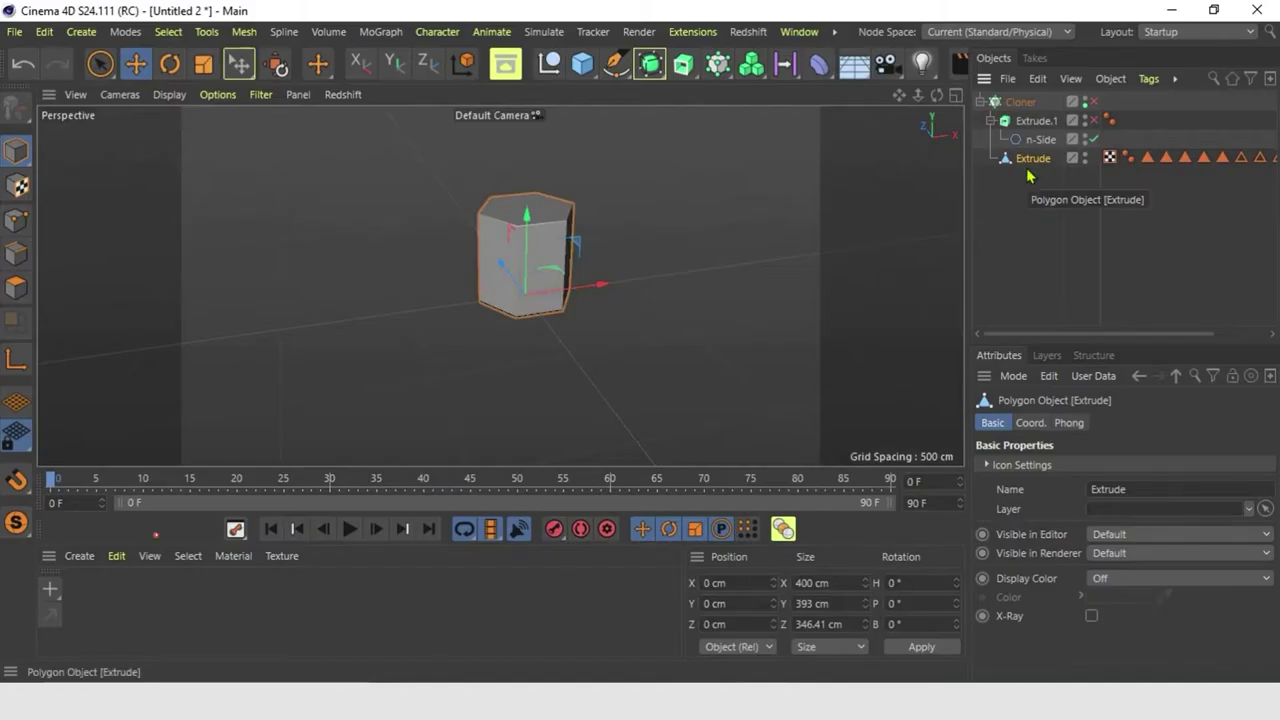
Optimize the points of the converted hexagon in point mode
left_click(17, 220)
scroll(517, 235, "up", 2)
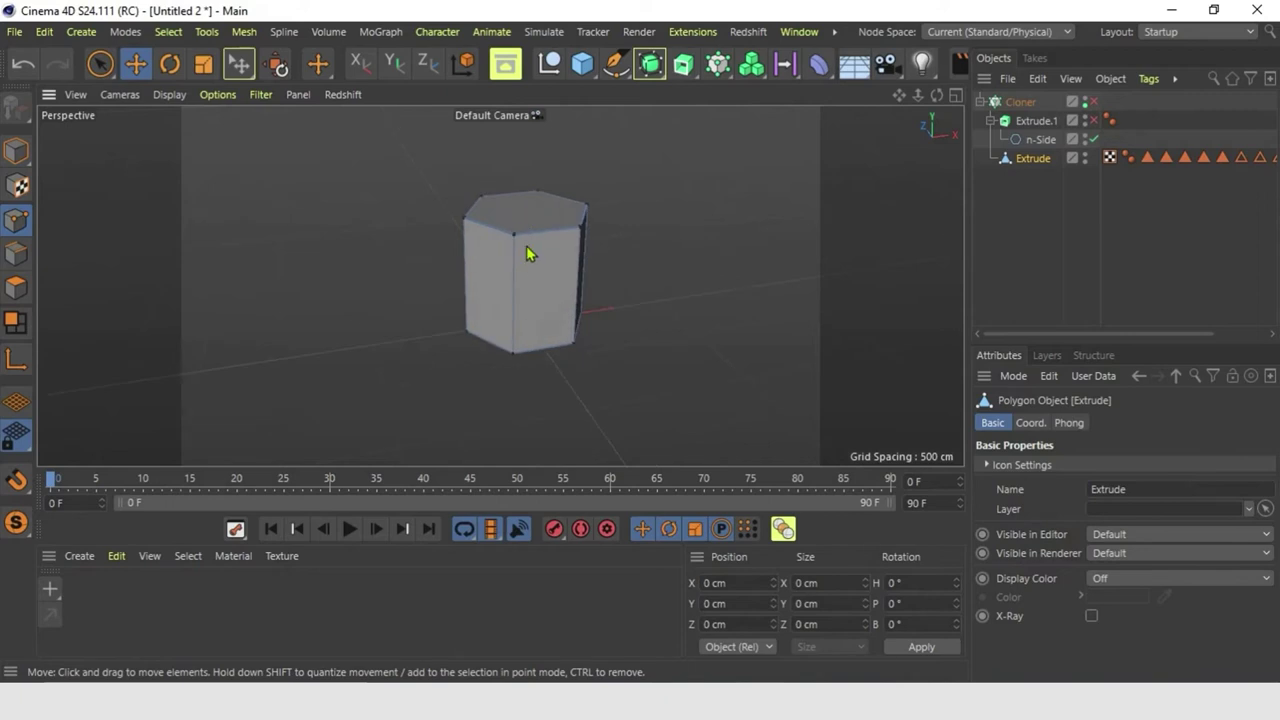
right_click(535, 228)
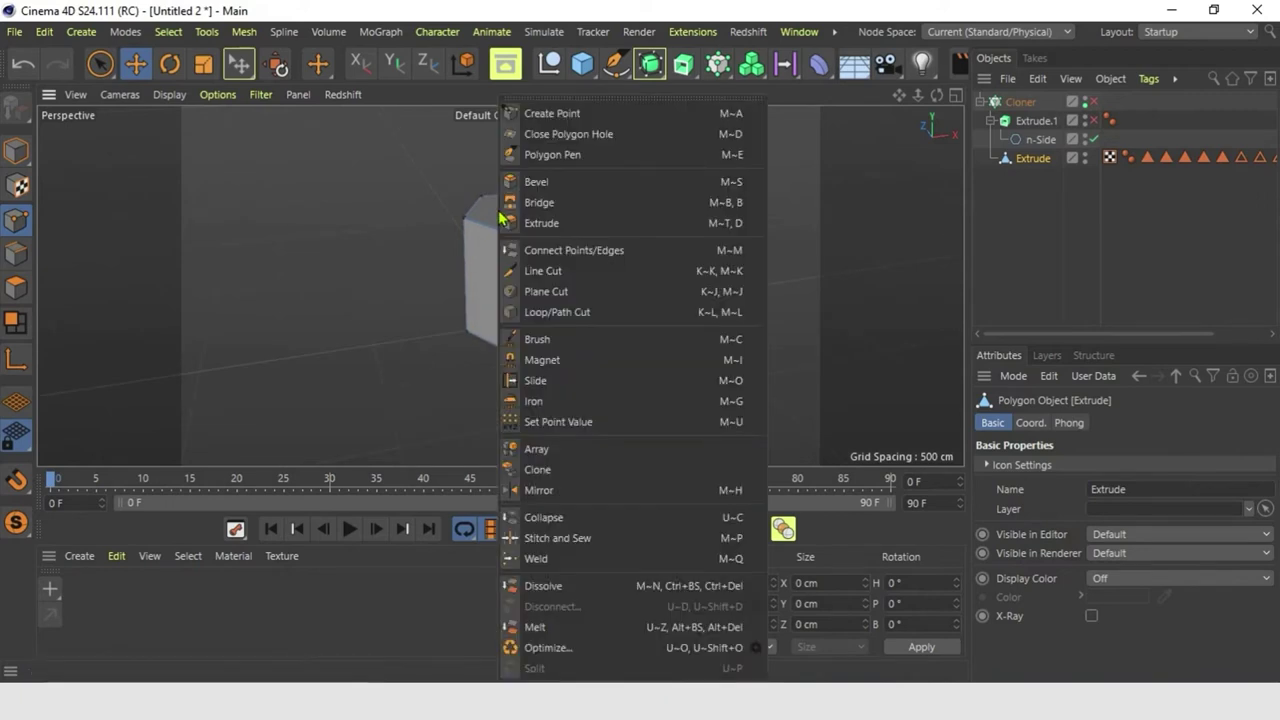
left_click(551, 648)
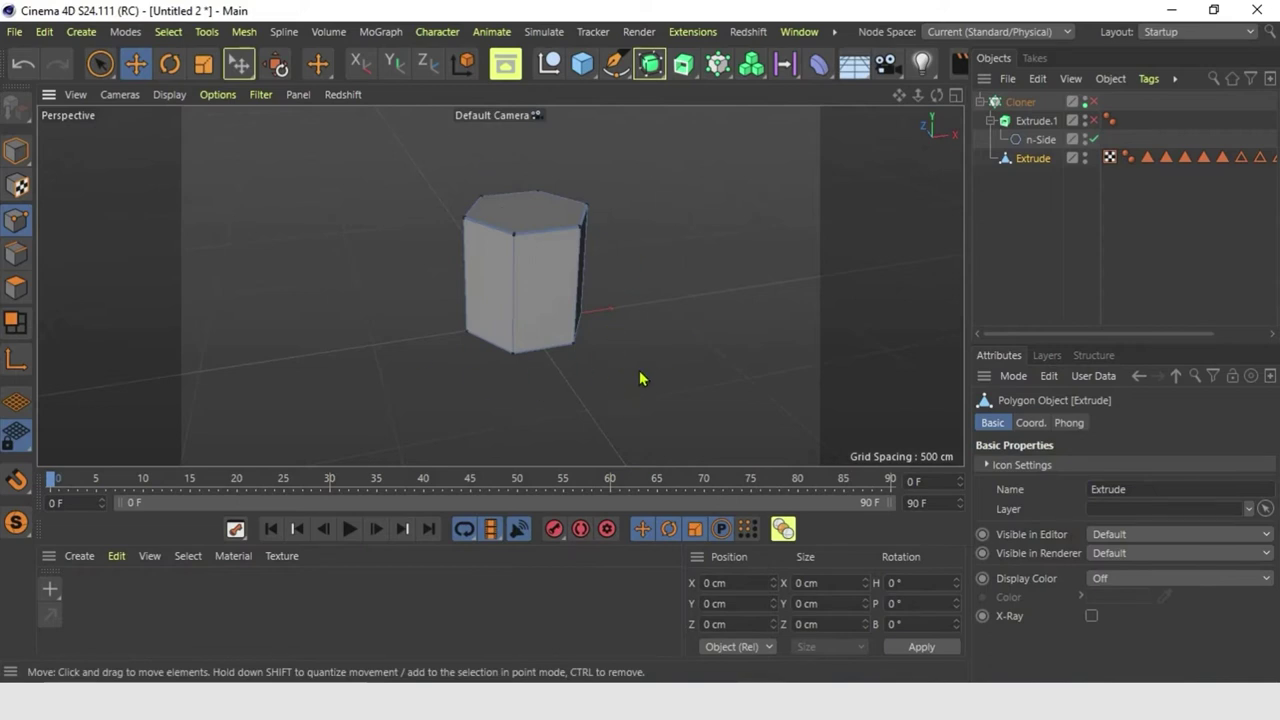
Add two horizontal loop cuts around the hexagon's upper half, at offsets of about 27.31% and 19.104%, to form a narrow band
left_click(17, 288)
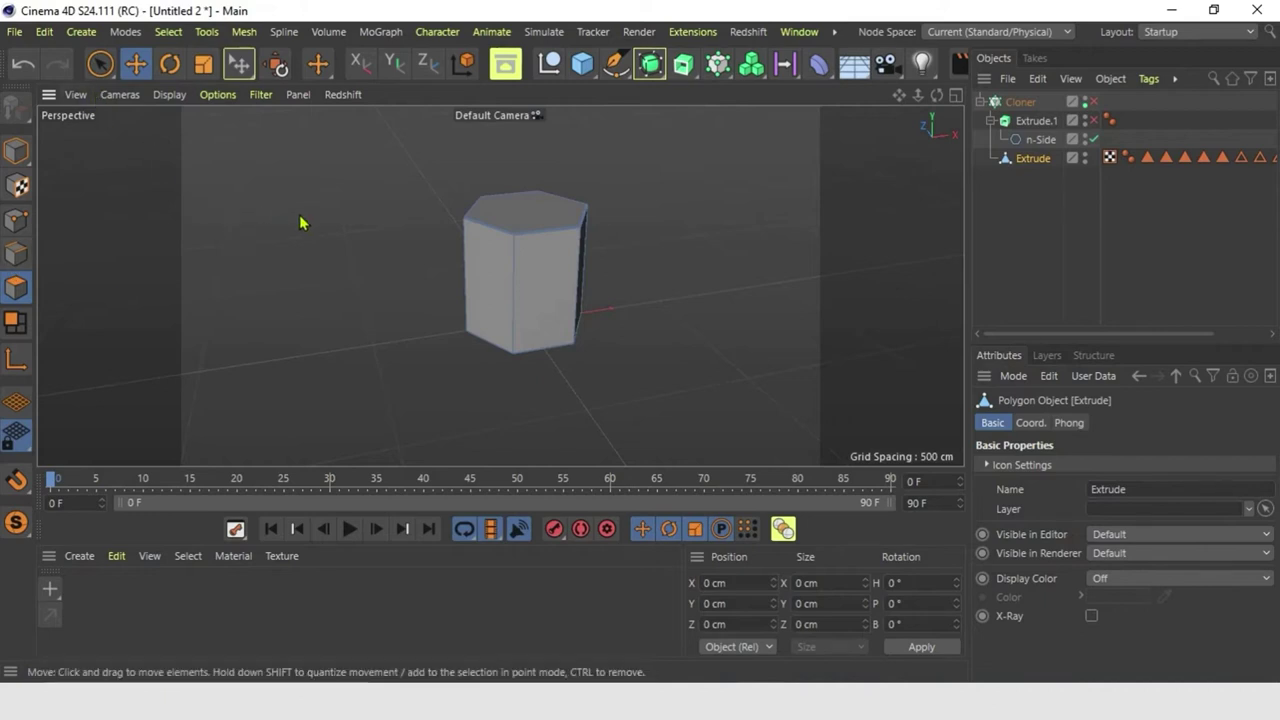
left_click(490, 278)
right_click(536, 255)
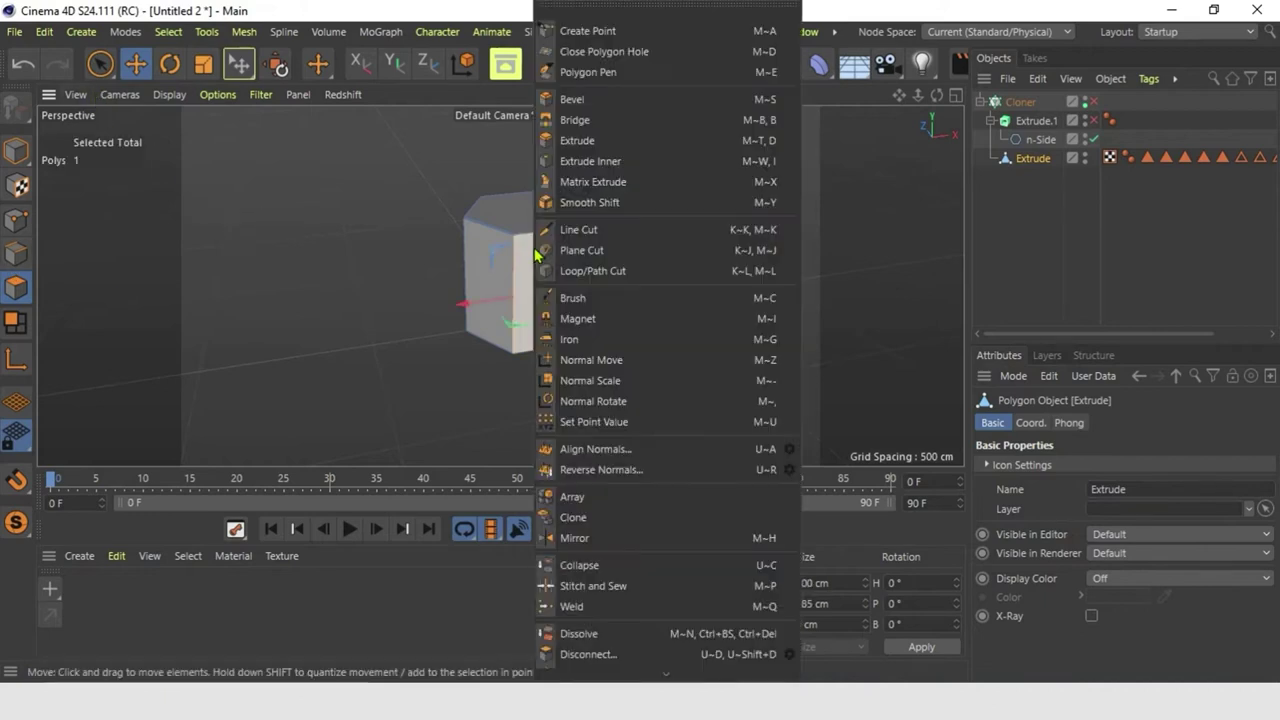
left_click(590, 271)
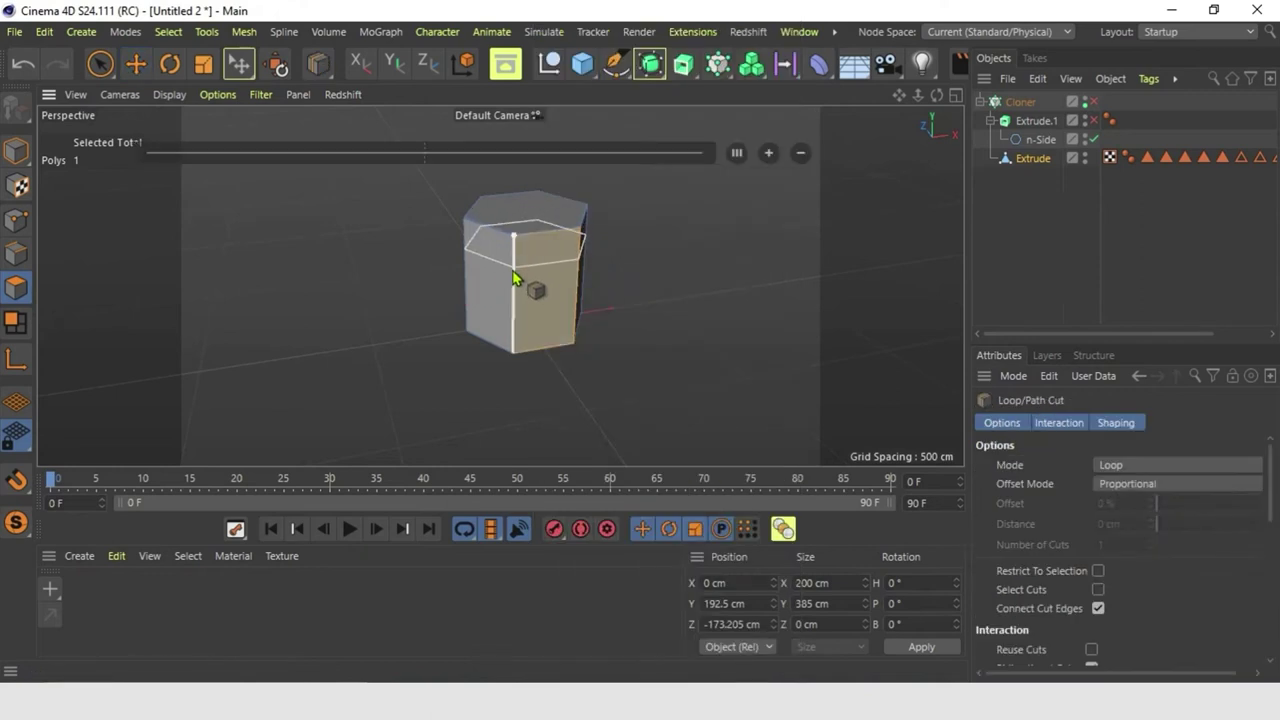
left_click(515, 286)
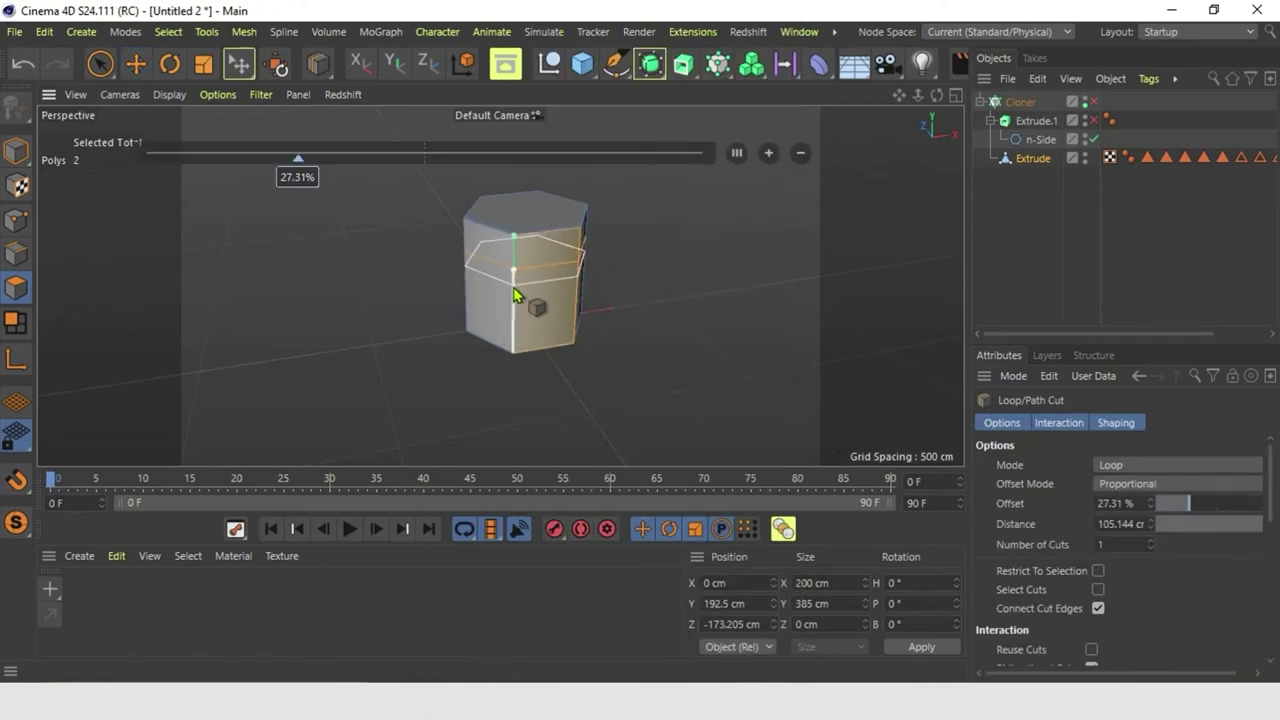
left_click(516, 291)
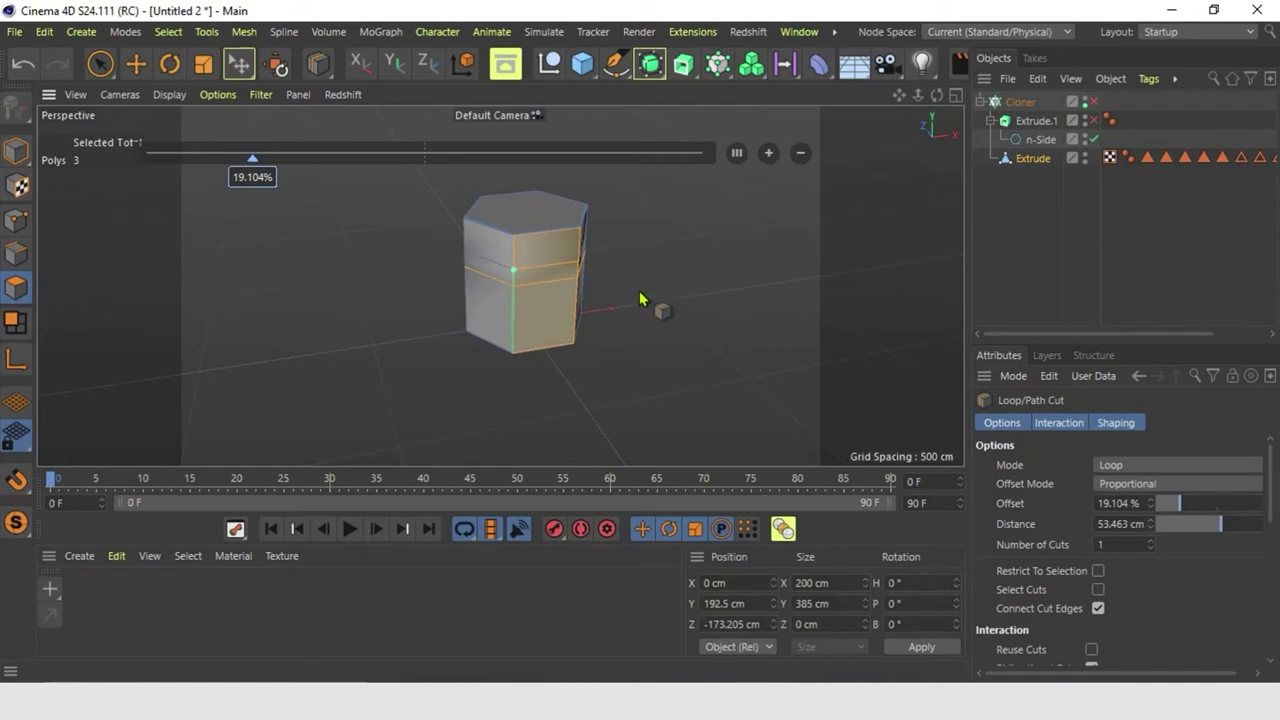
Select all six polygons of the narrow band between the two loop cuts with Live Selection
left_click(99, 65)
scroll(534, 257, "up", 3)
left_click(462, 246)
left_click(529, 260, "shift")
left_click_drag(500, 285, 462, 256, "alt")
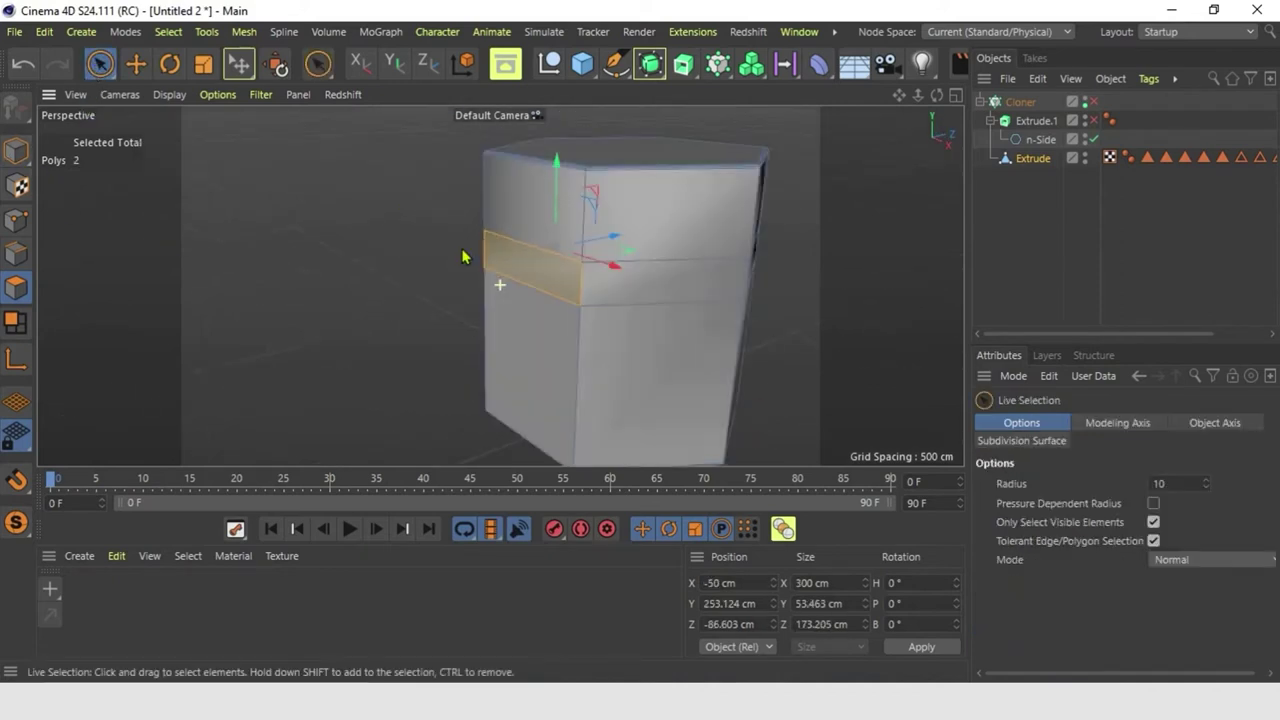
left_click(650, 281, "shift")
scroll(771, 314, "down", 3)
left_click(580, 280, "shift")
left_click_drag(771, 314, 545, 370, "alt")
left_click(531, 285, "shift")
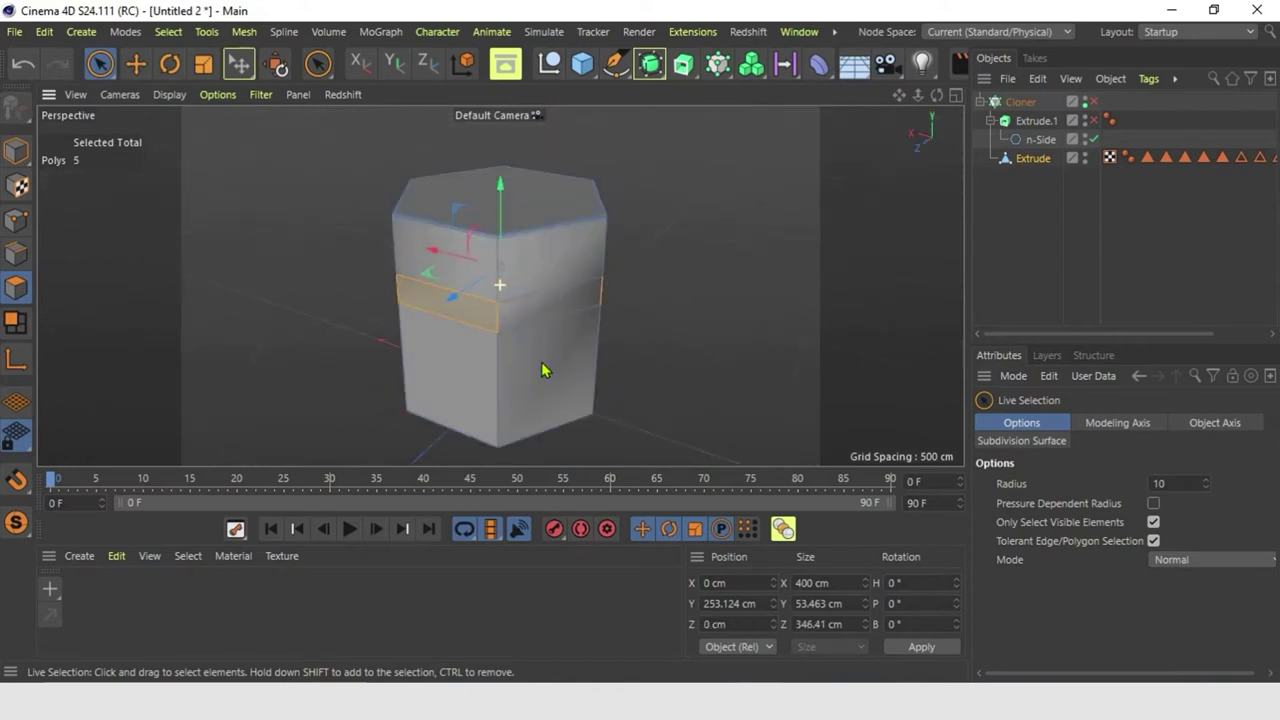
left_click(548, 305, "shift")
left_click_drag(742, 334, 800, 320, "alt")
Create a new material with Color and Reflectance disabled and Luminance enabled
double_click(222, 607)
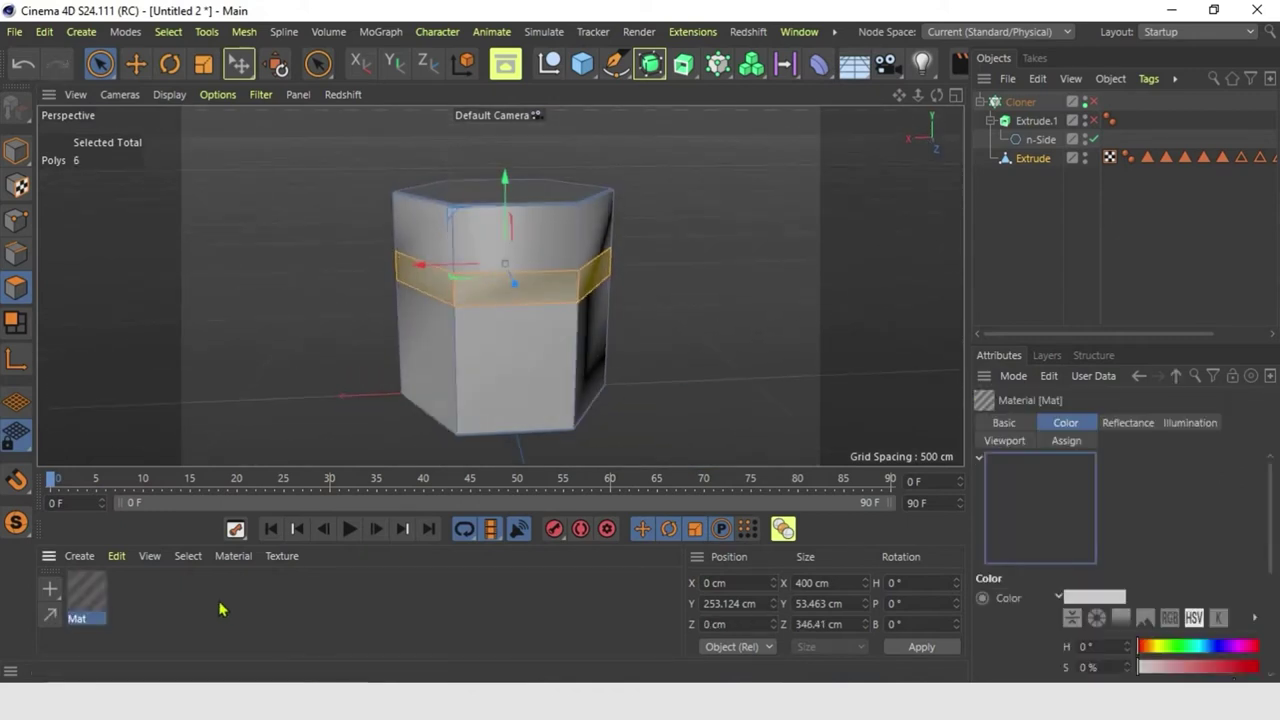
double_click(99, 602)
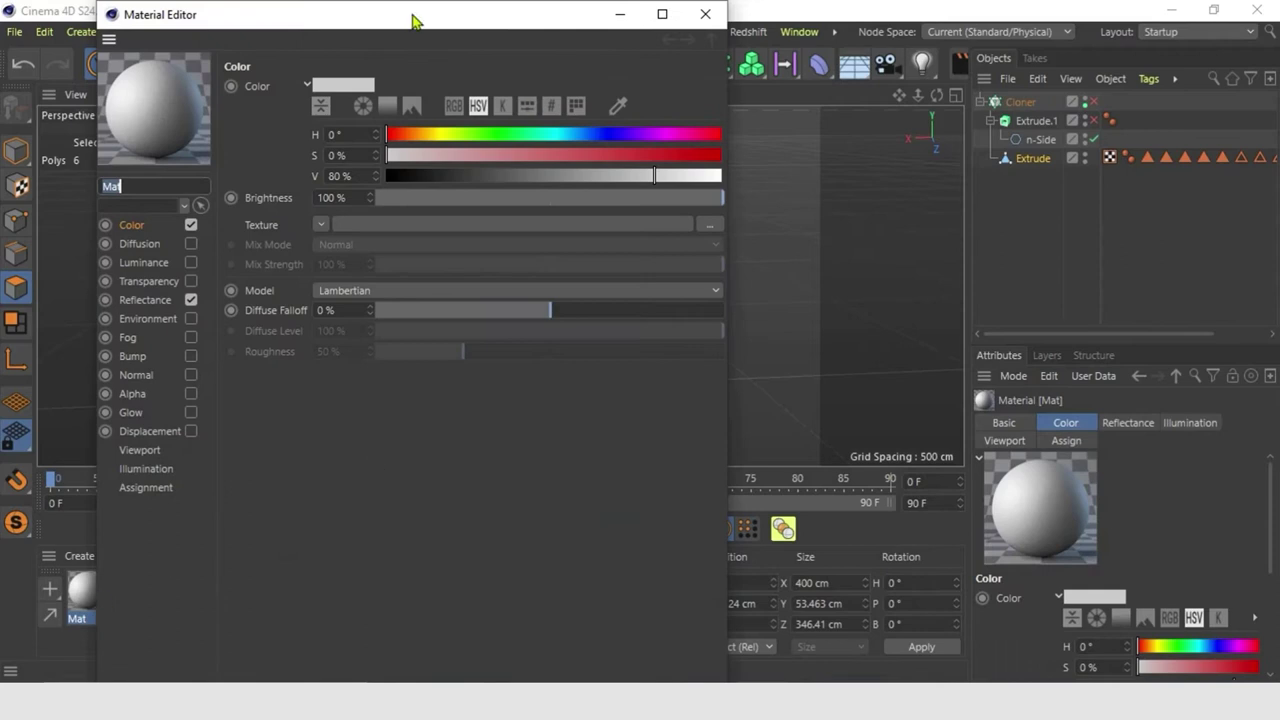
left_click_drag(412, 20, 903, 61)
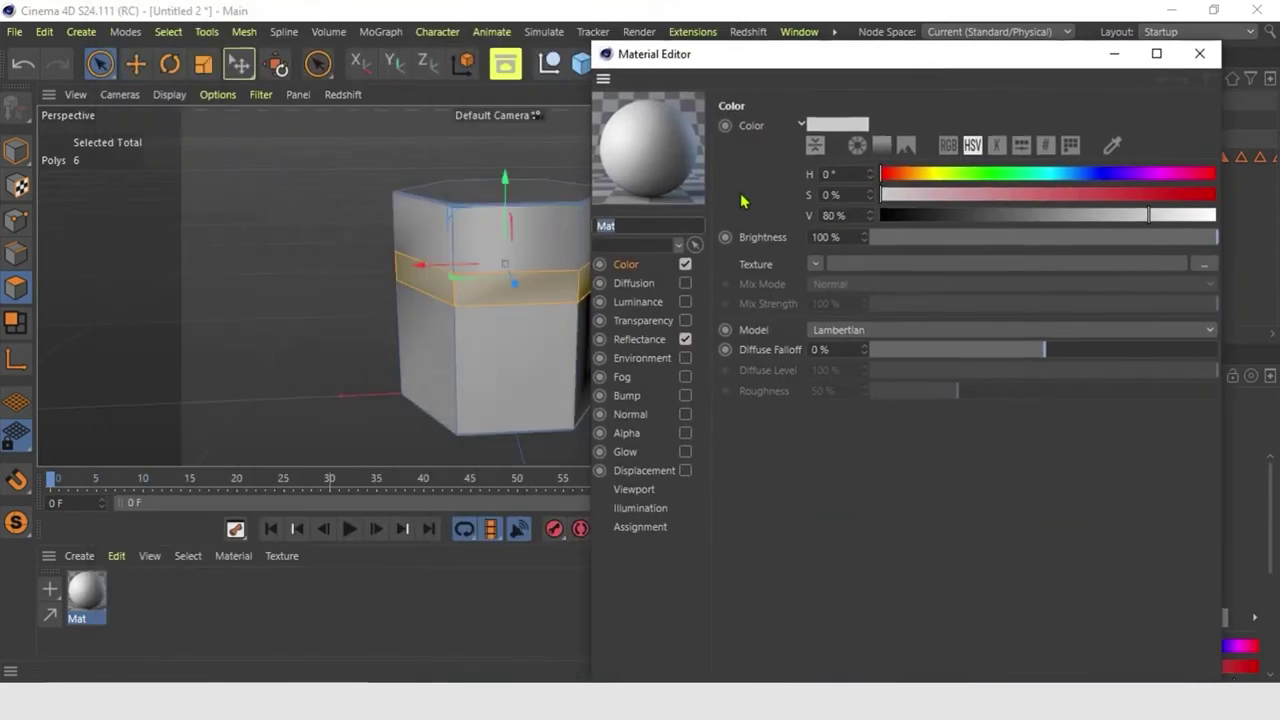
left_click(685, 264)
left_click(685, 340)
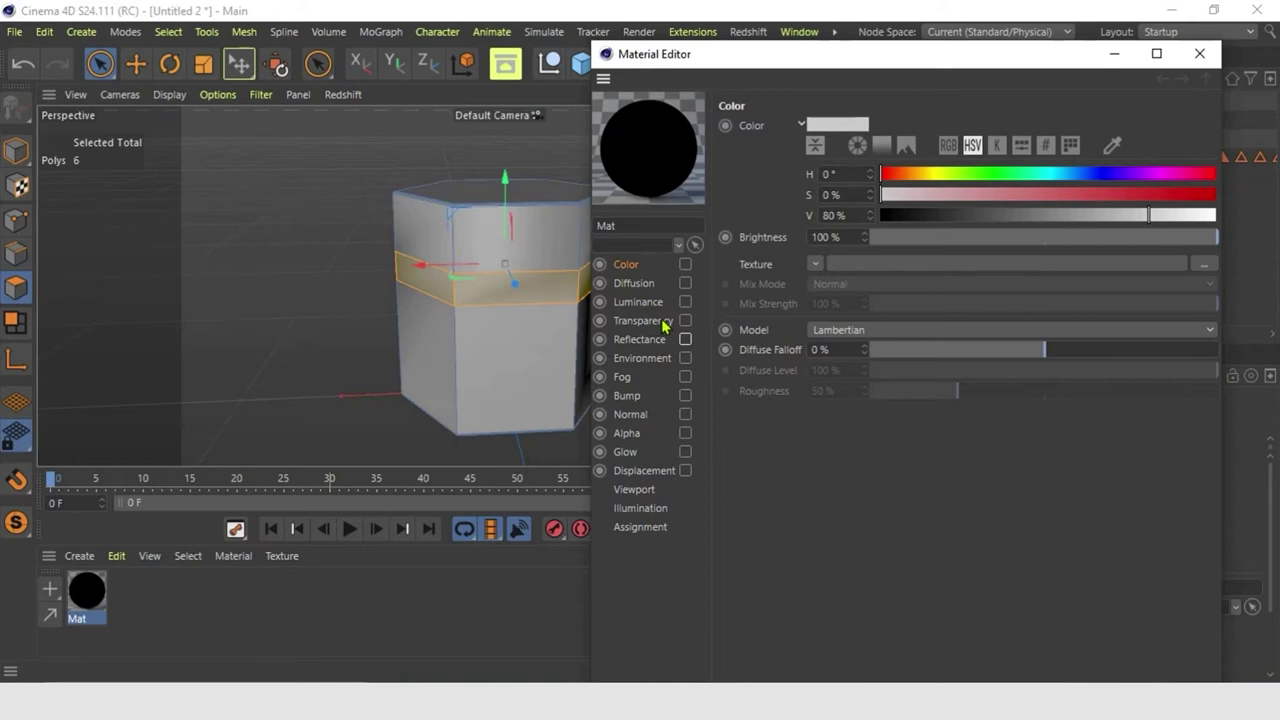
left_click(684, 302)
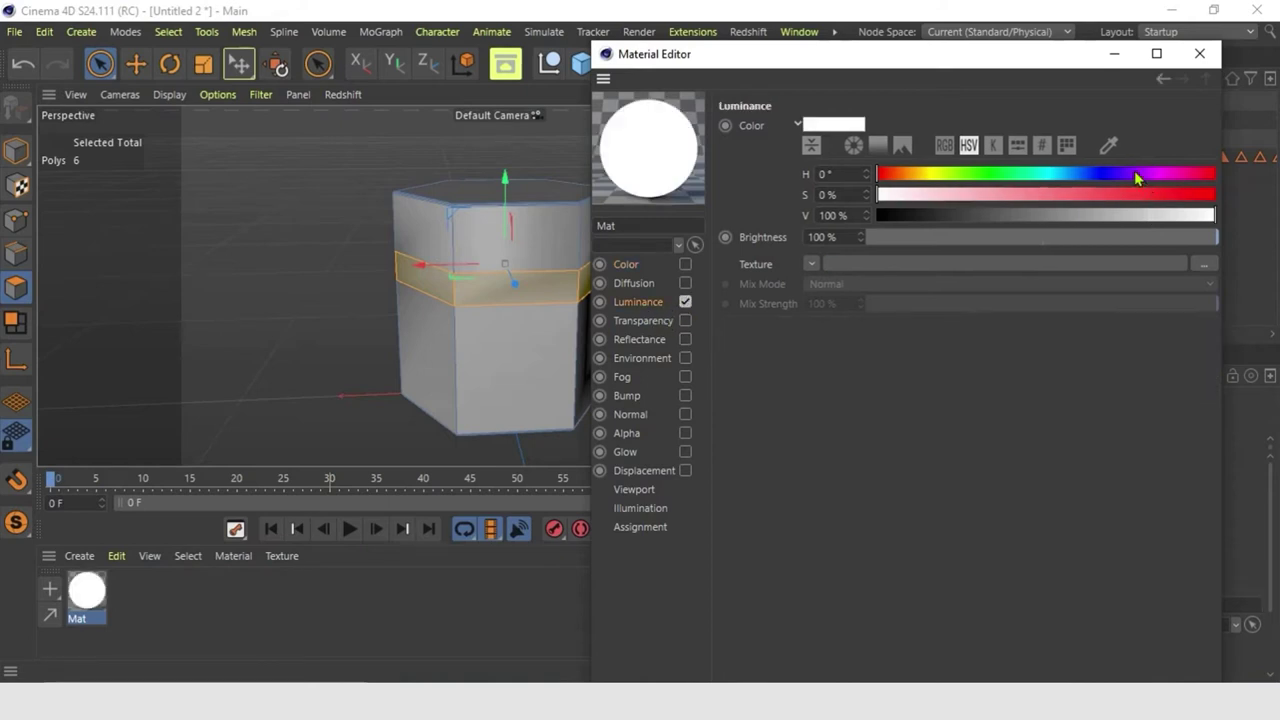
Set the material's luminance color to hue 158° and saturation 91%, and apply it to the selected band polygons
left_click_drag(985, 176, 1024, 177)
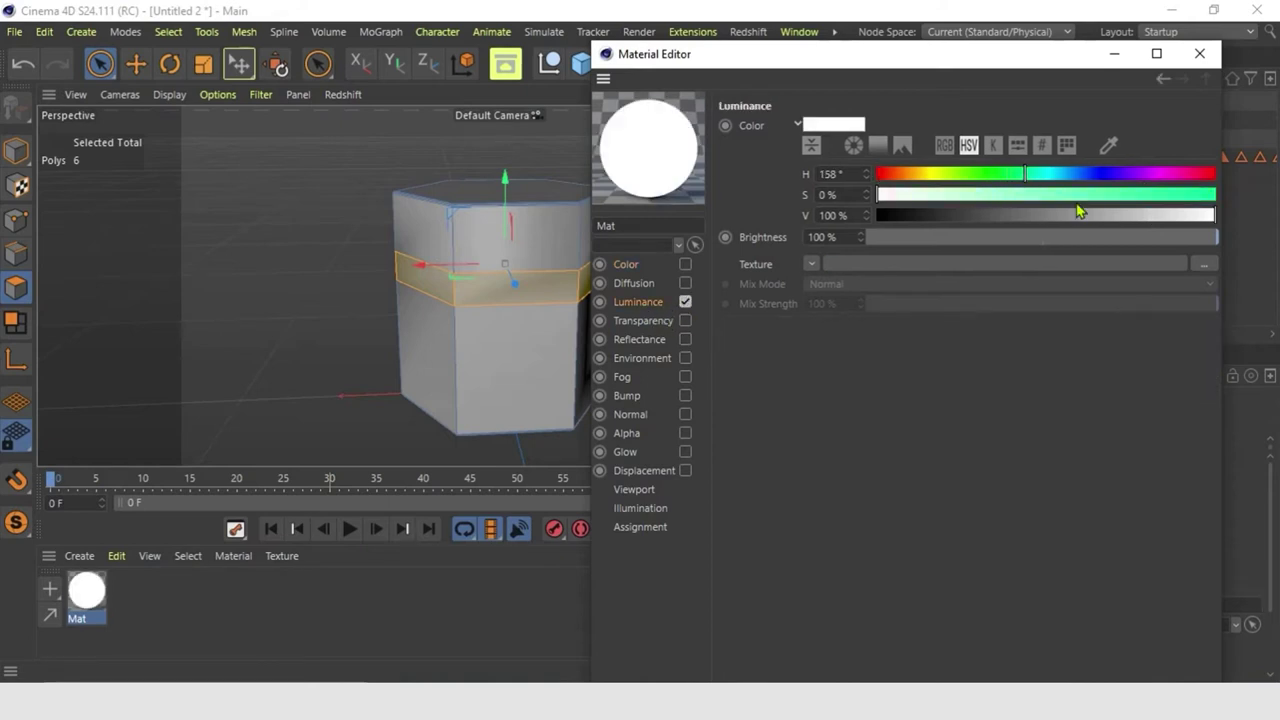
left_click_drag(1095, 198, 1188, 205)
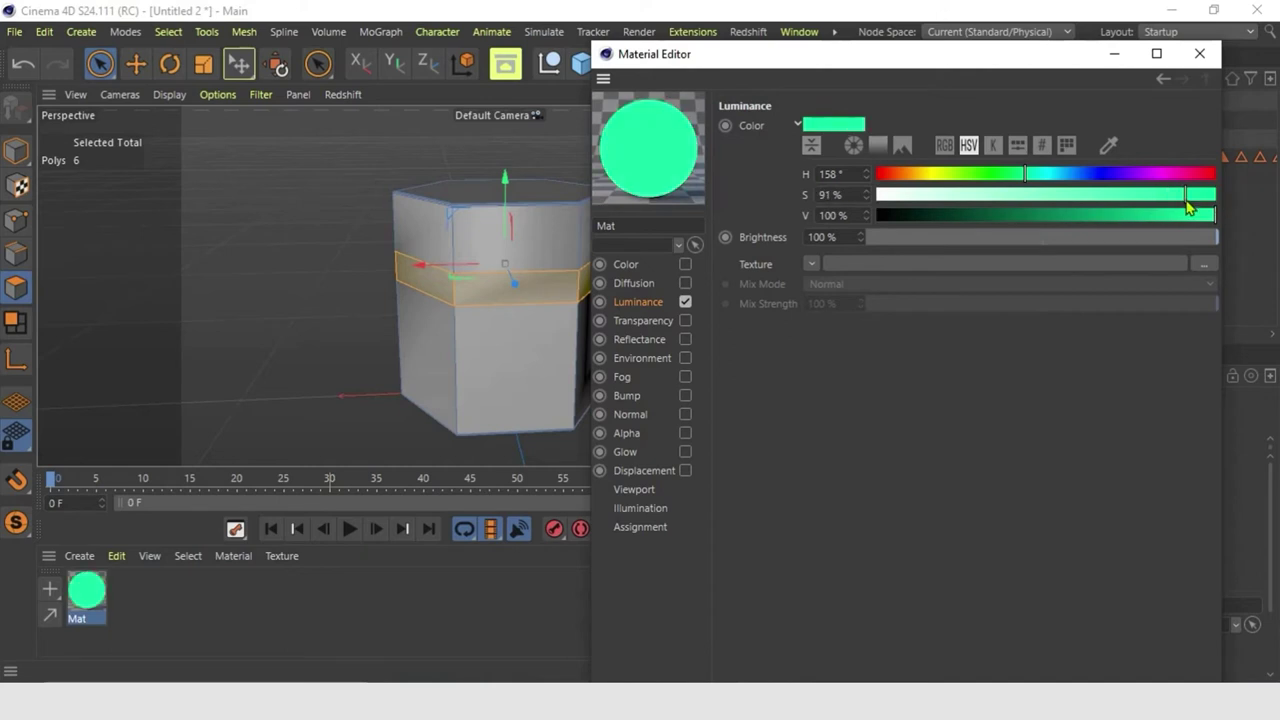
left_click(1200, 53)
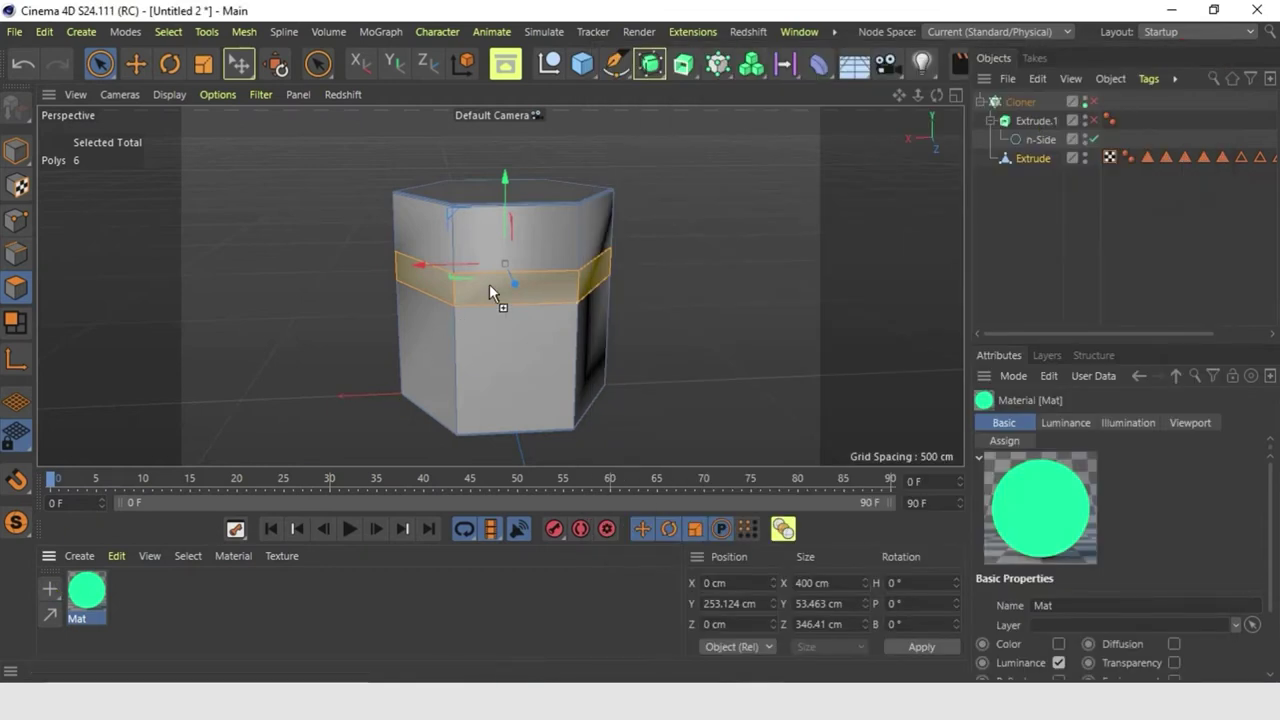
left_click_drag(489, 284, 489, 284)
left_click_drag(729, 343, 797, 365, "alt")
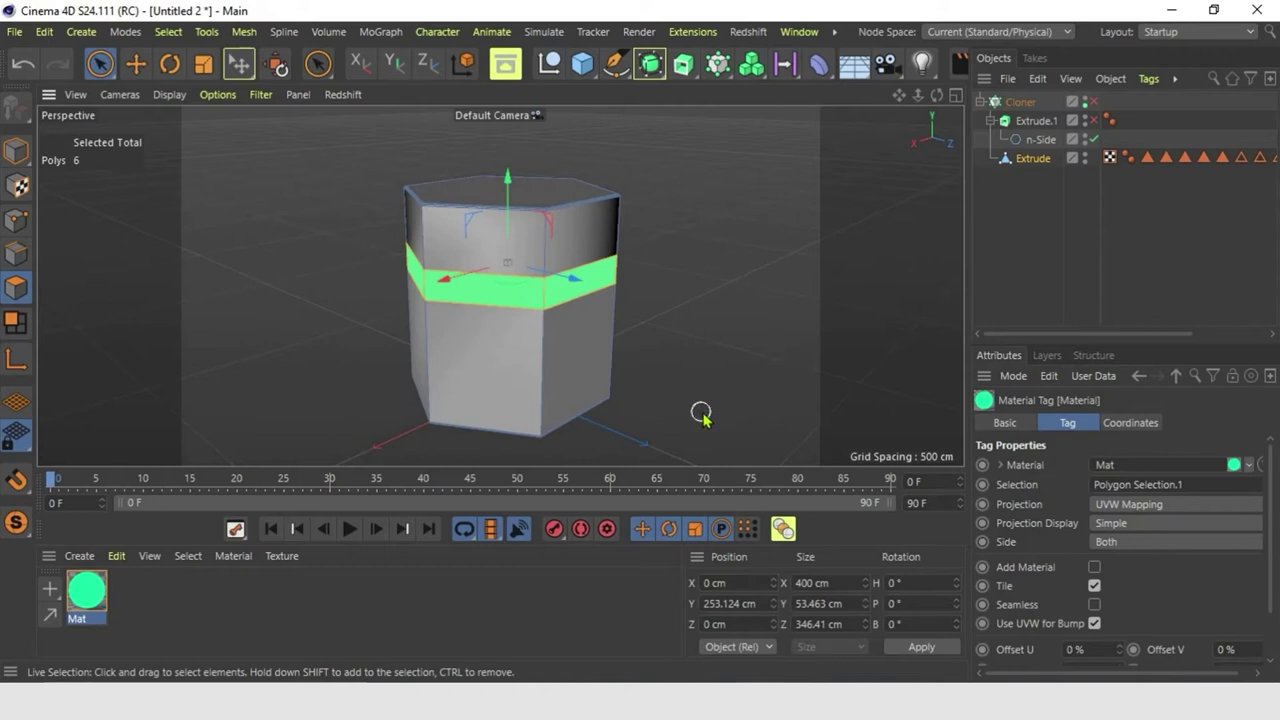
Create a second material and darken its Color channel to a dark grey
double_click(229, 619)
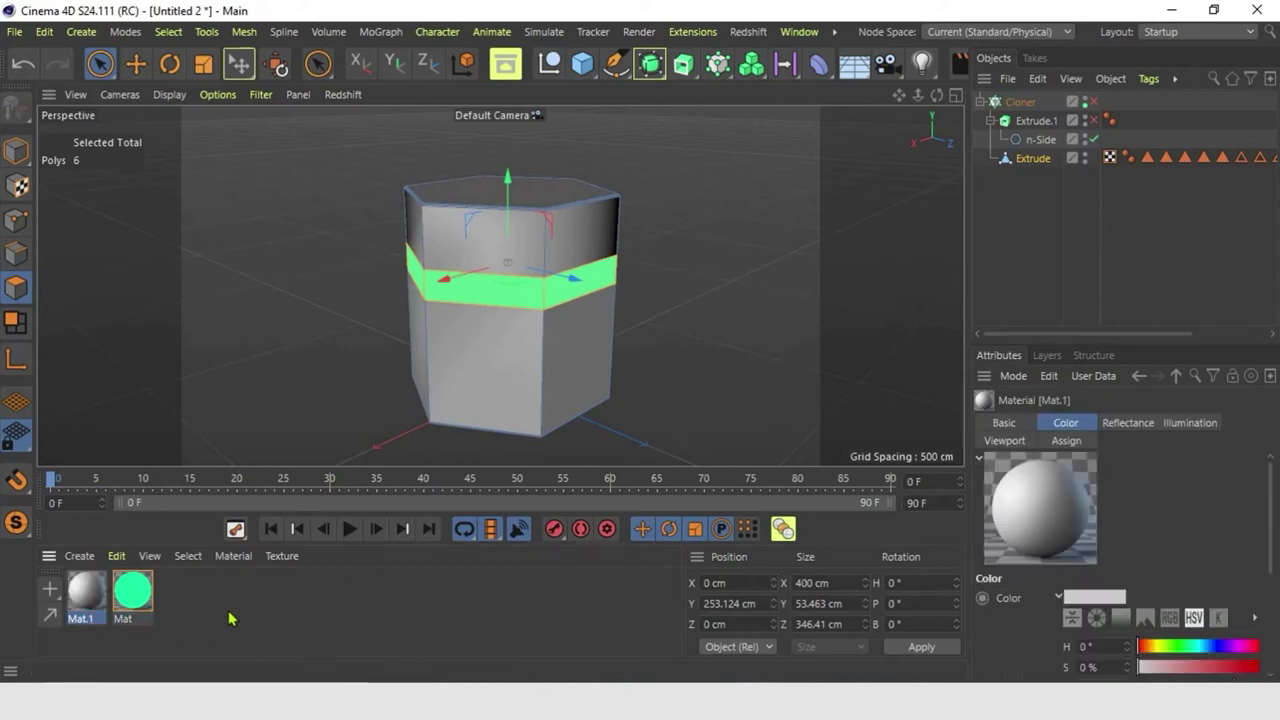
double_click(88, 600)
left_click_drag(379, 27, 950, 86)
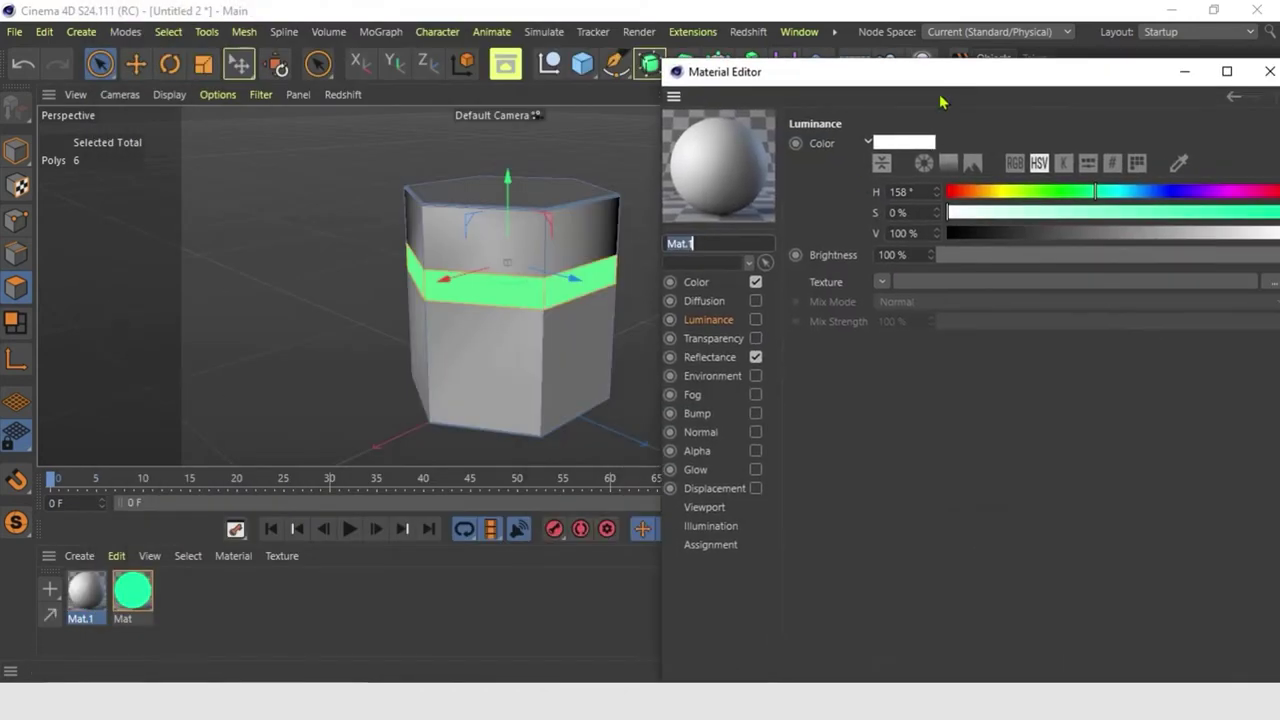
left_click(700, 283)
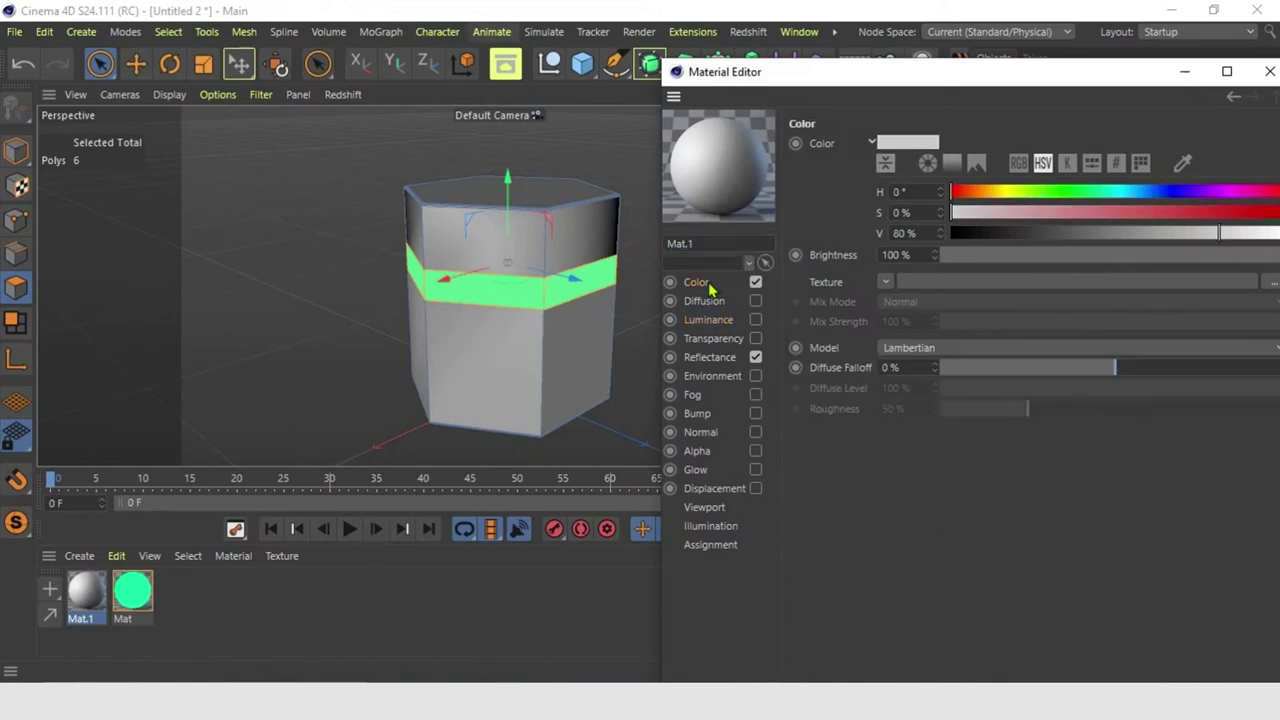
left_click(1043, 235)
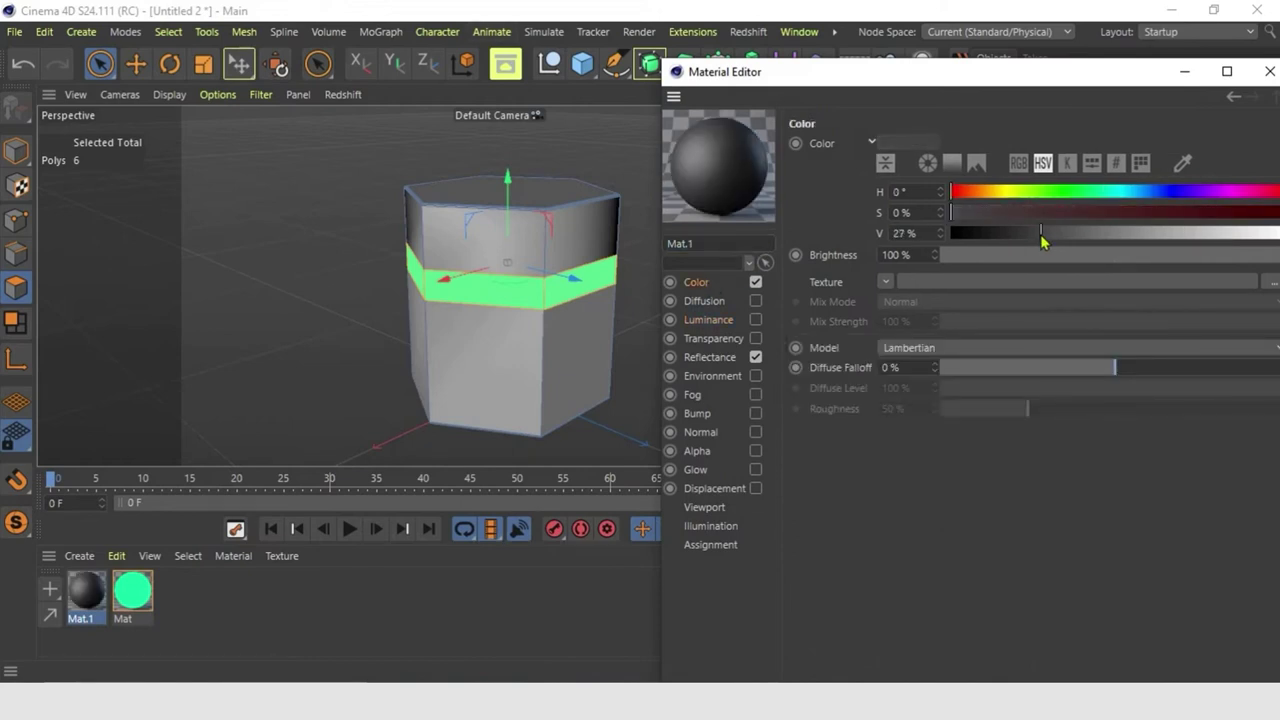
left_click_drag(1036, 240, 1033, 240)
Replace the dark material's Default Specular reflectance layer with a GGX layer
left_click(714, 360)
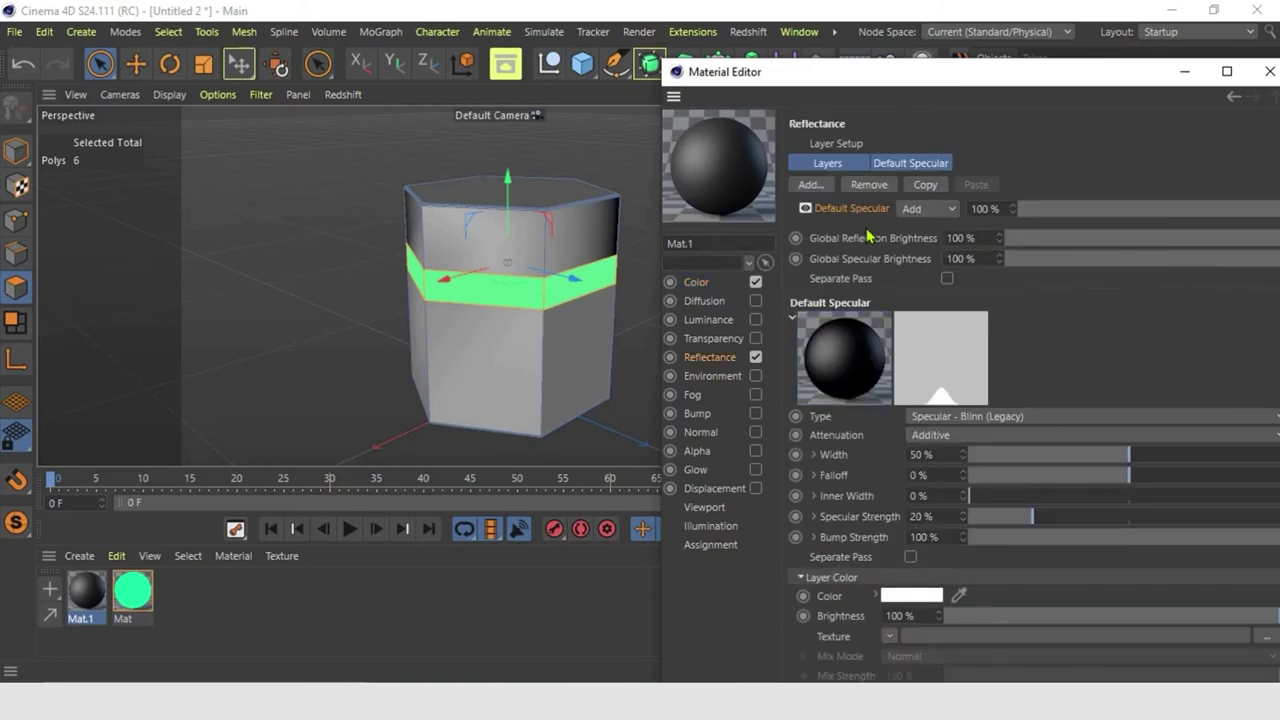
left_click(878, 188)
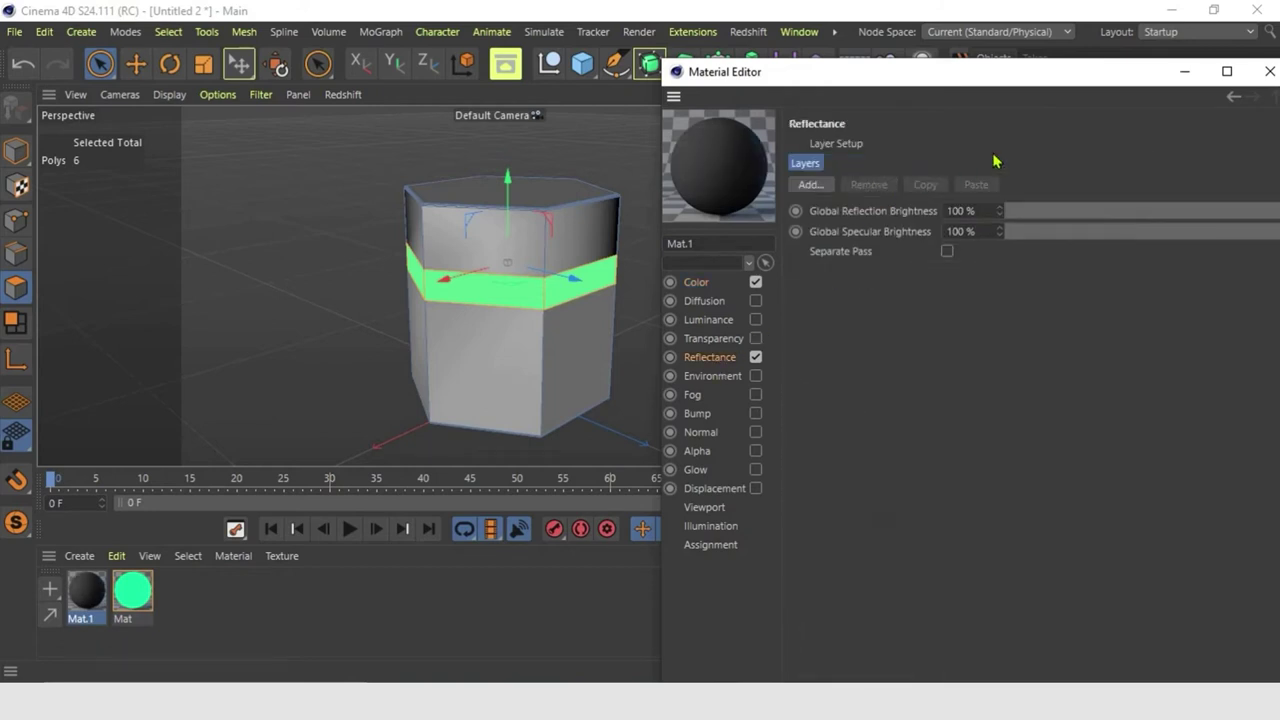
left_click(808, 185)
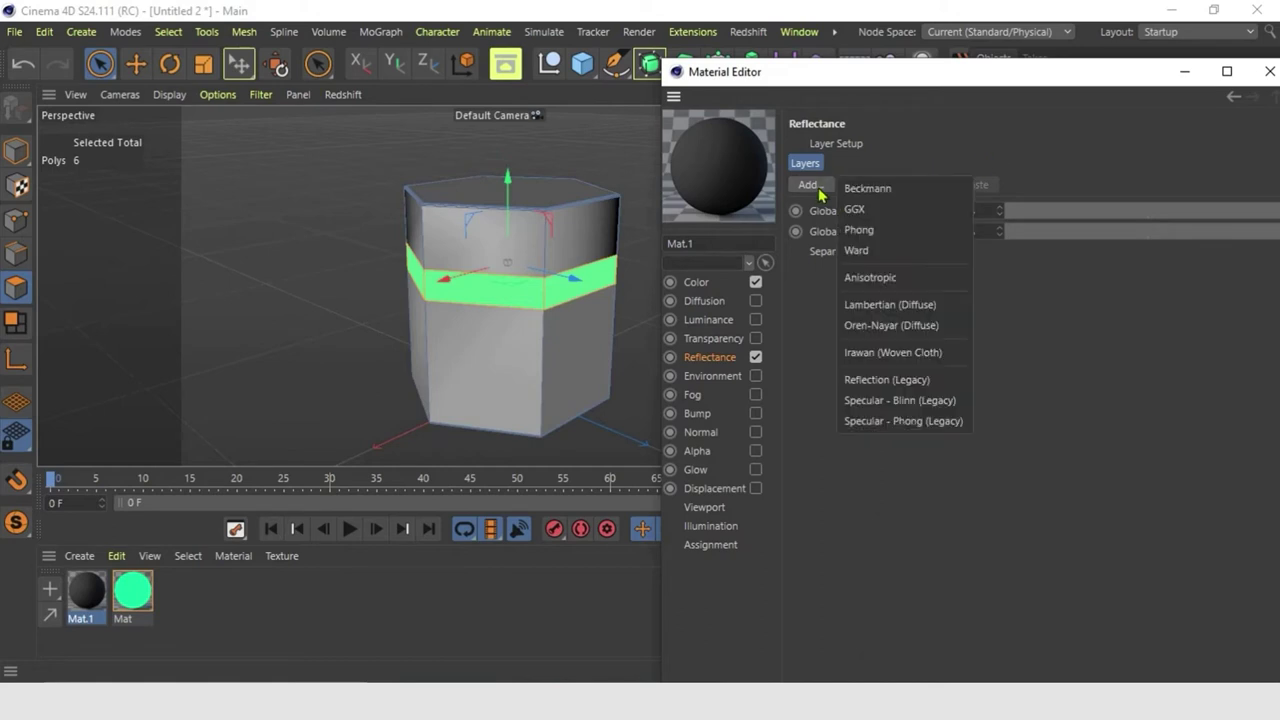
left_click(884, 210)
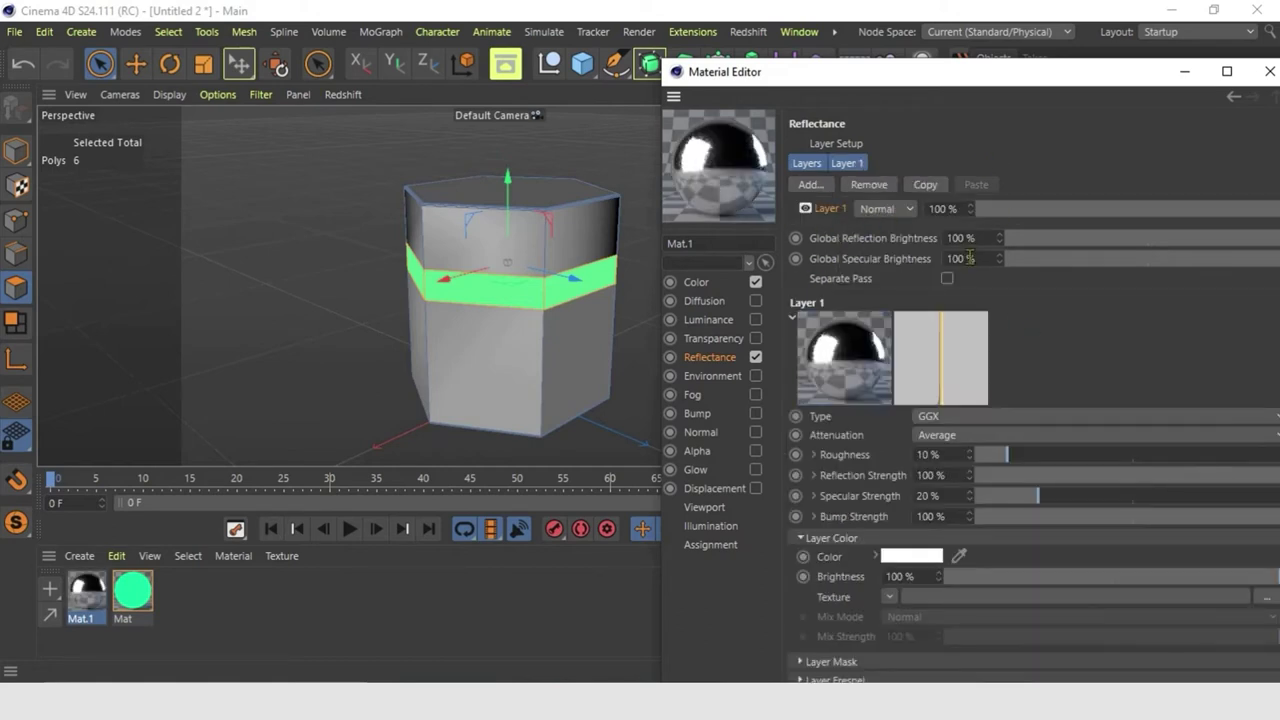
Set the GGX layer's Fresnel type to Dielectric
left_click_drag(948, 76, 945, 30)
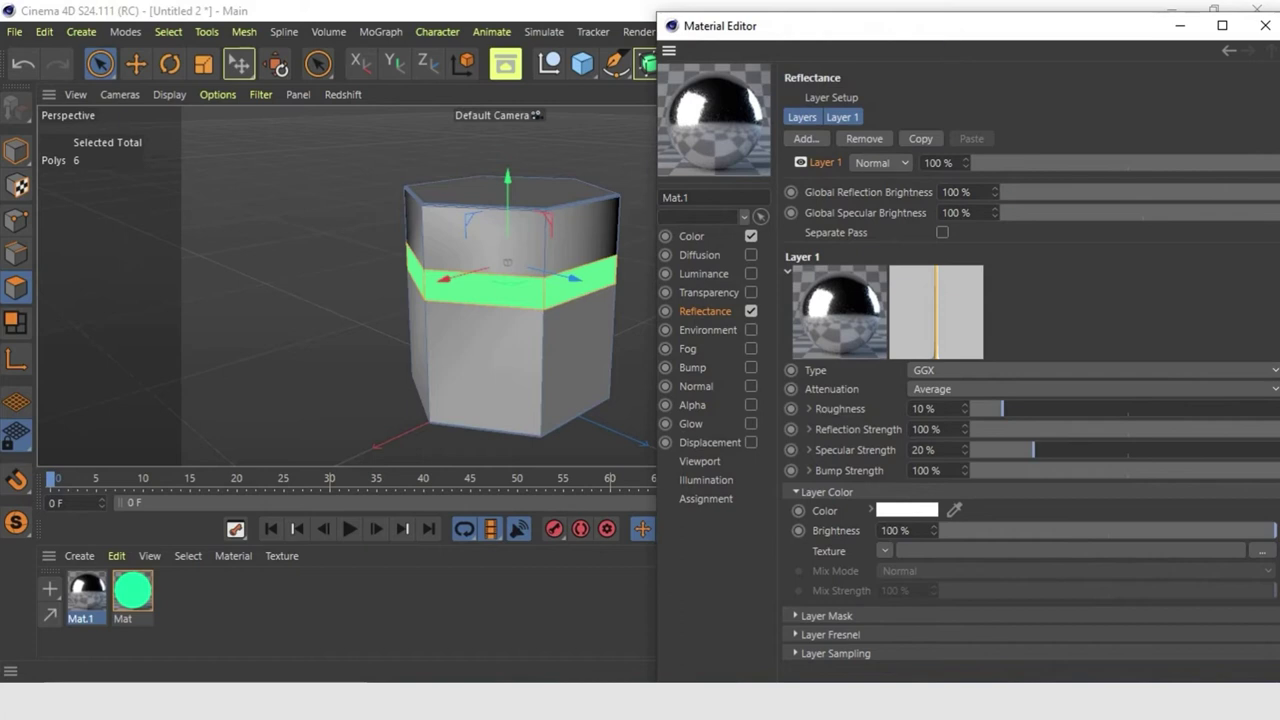
left_click(797, 635)
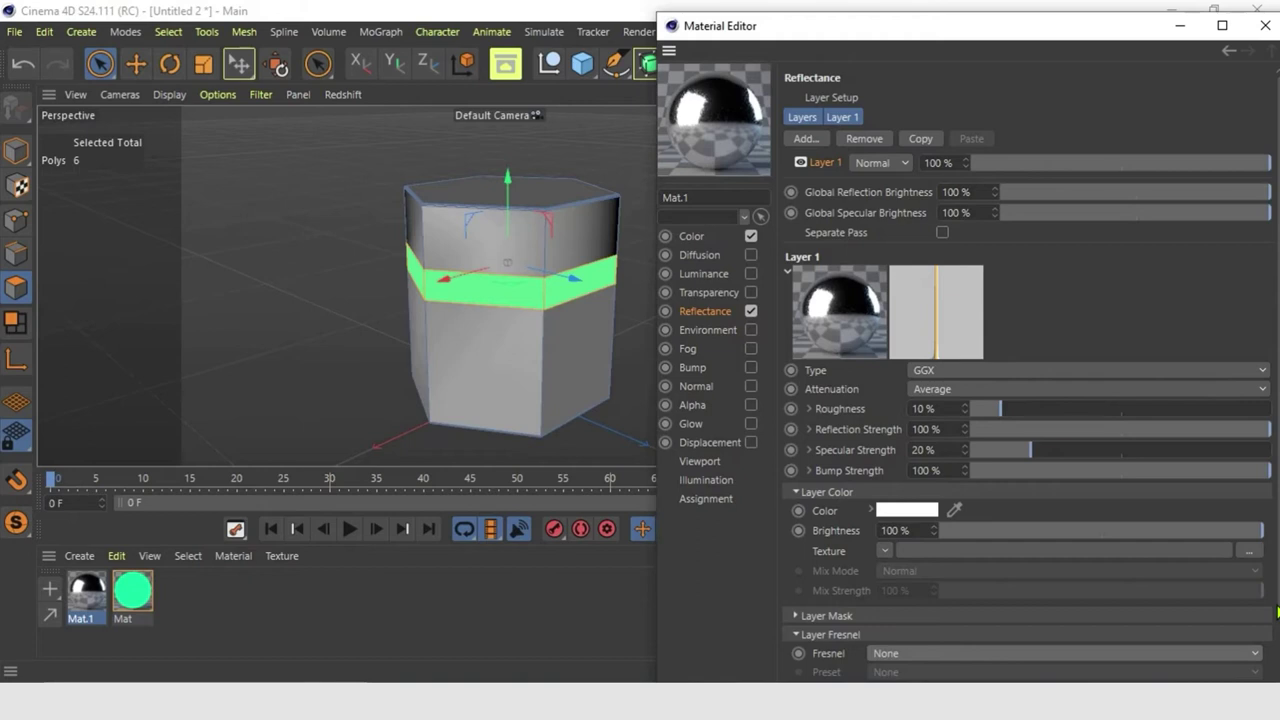
scroll(1277, 612, "down", 2)
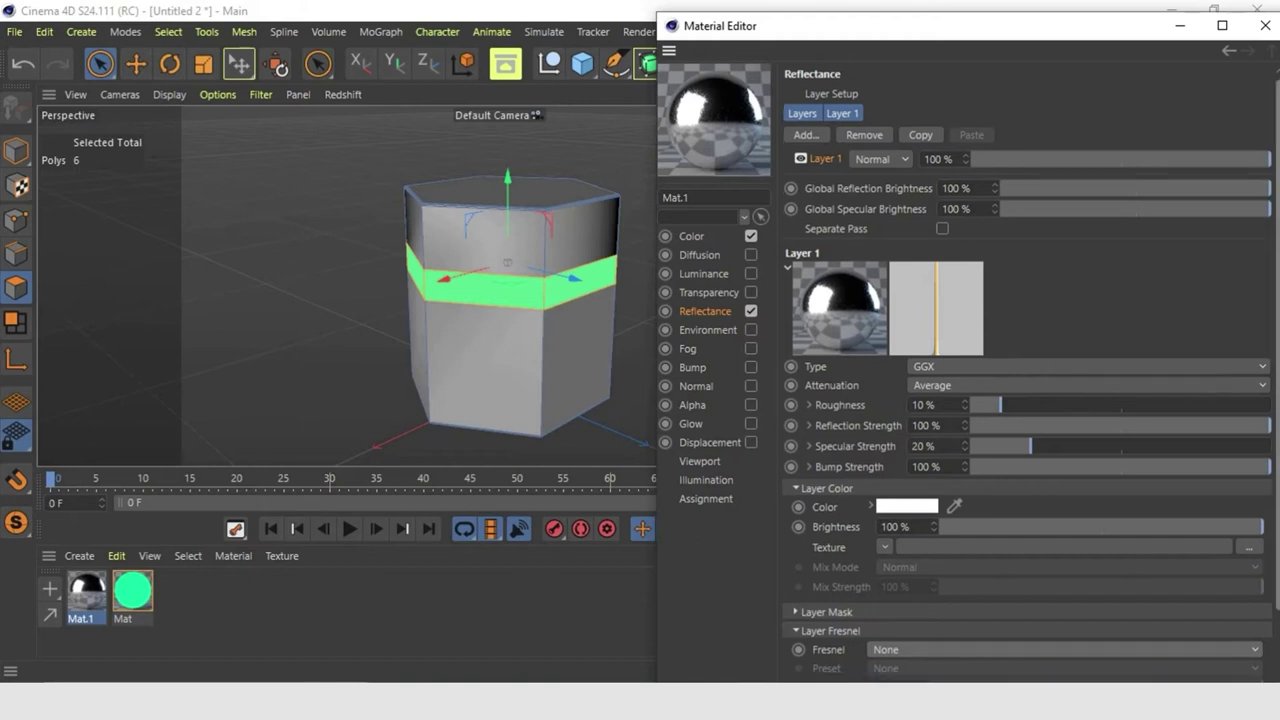
left_click(932, 567)
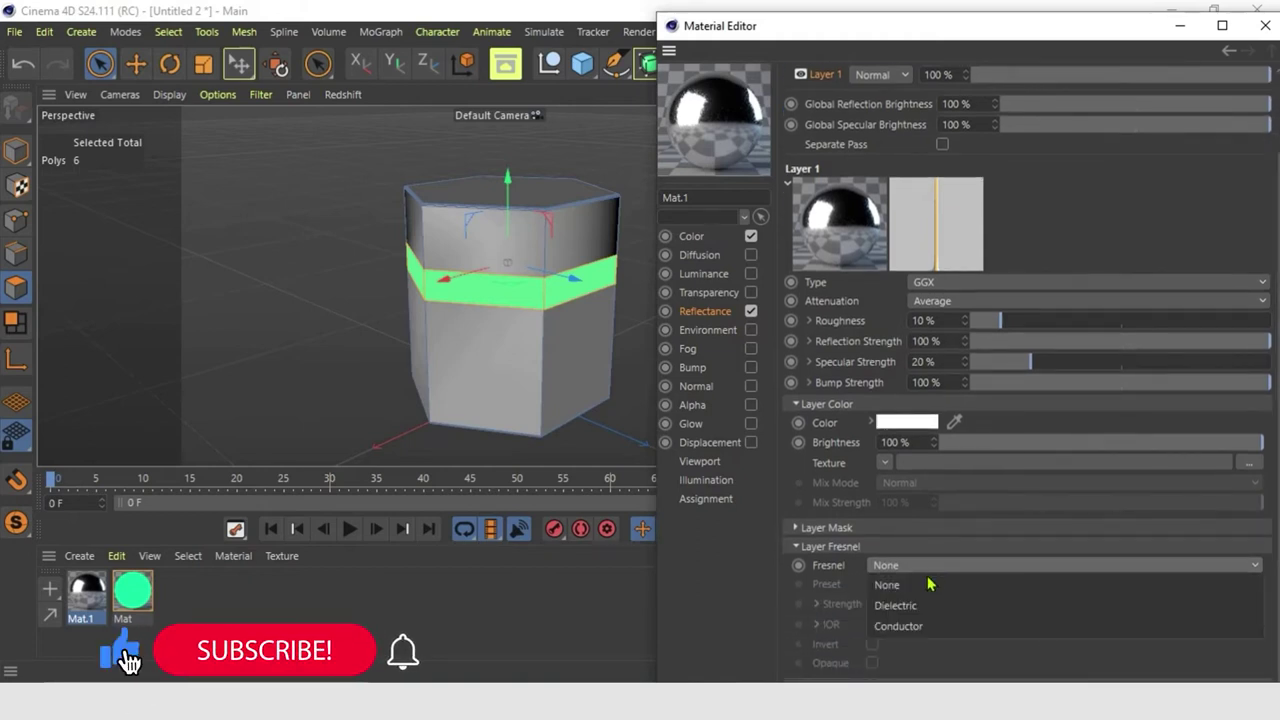
left_click(896, 605)
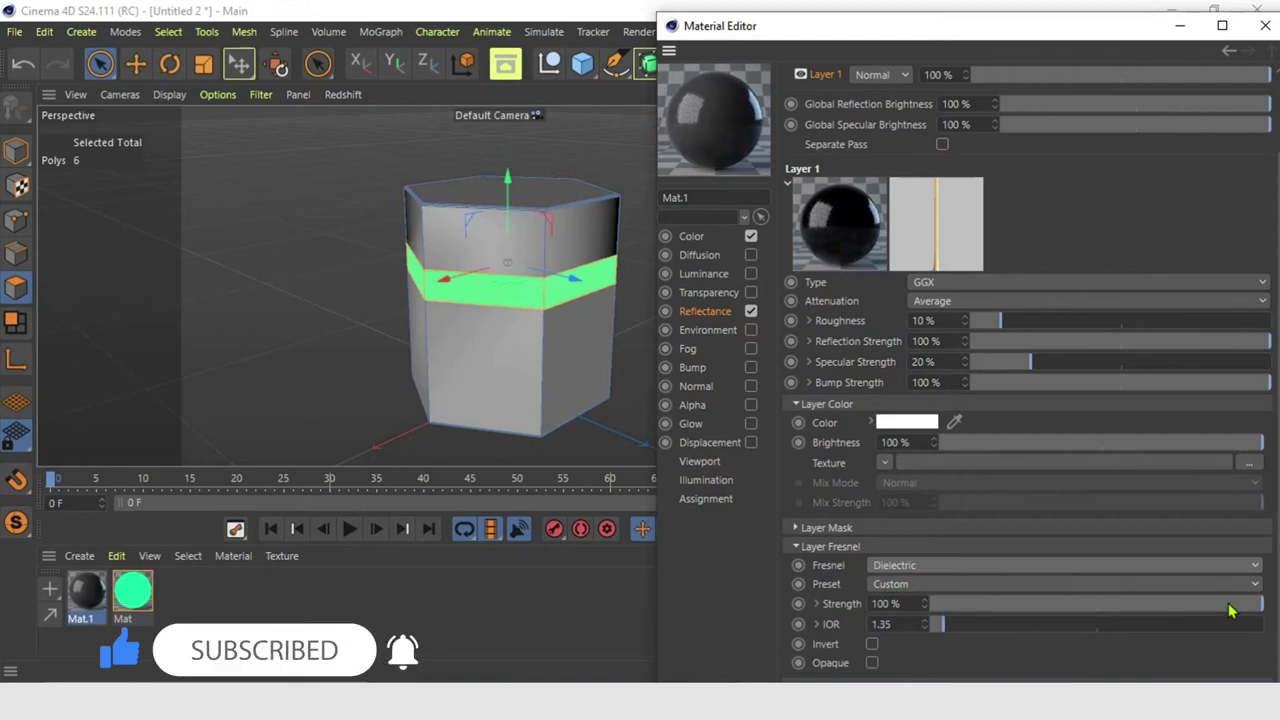
Set the GGX layer's Fresnel strength to 80% and its Reflection Strength to 50%, and close the material editor
left_click_drag(1232, 608, 1190, 620)
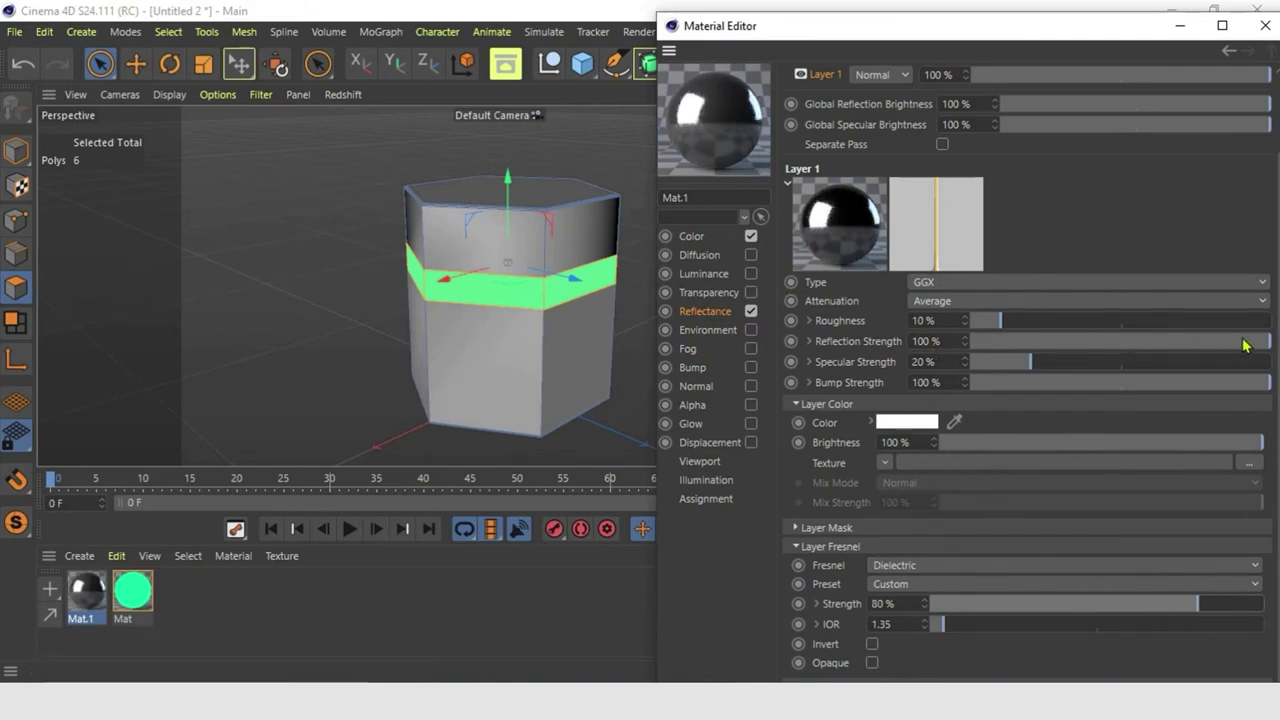
left_click_drag(1245, 346, 1122, 344)
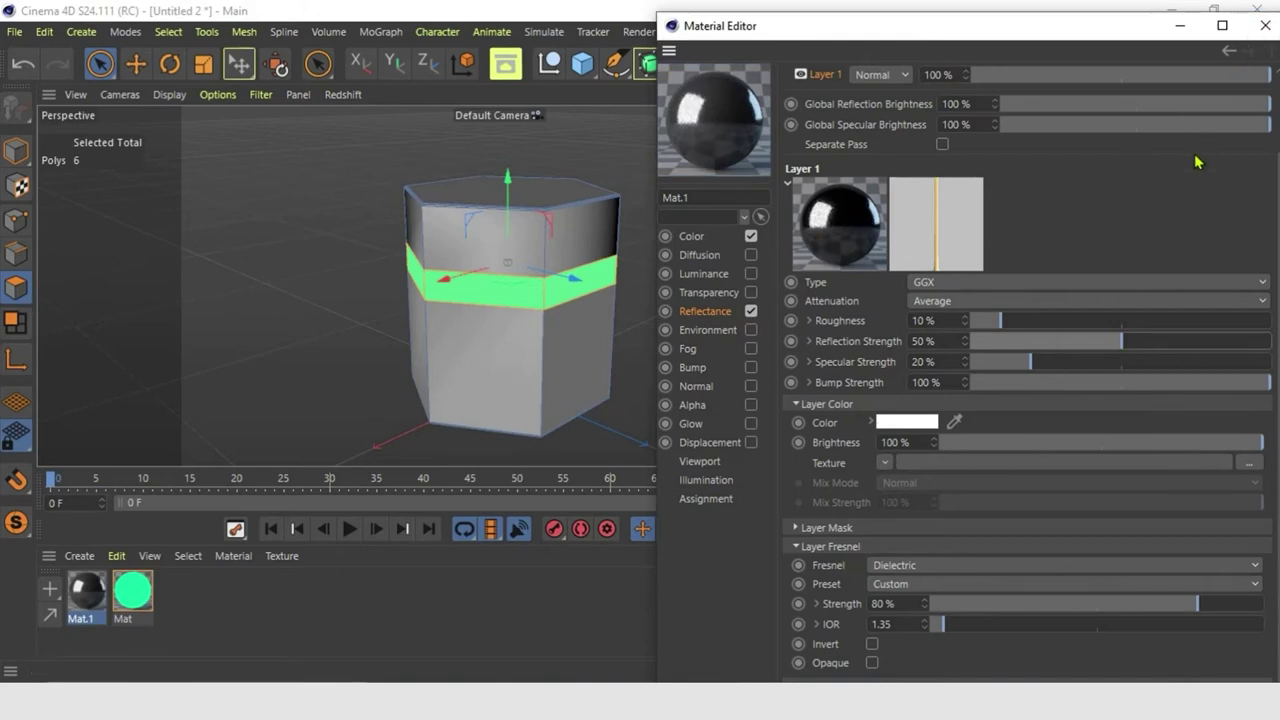
left_click(1265, 25)
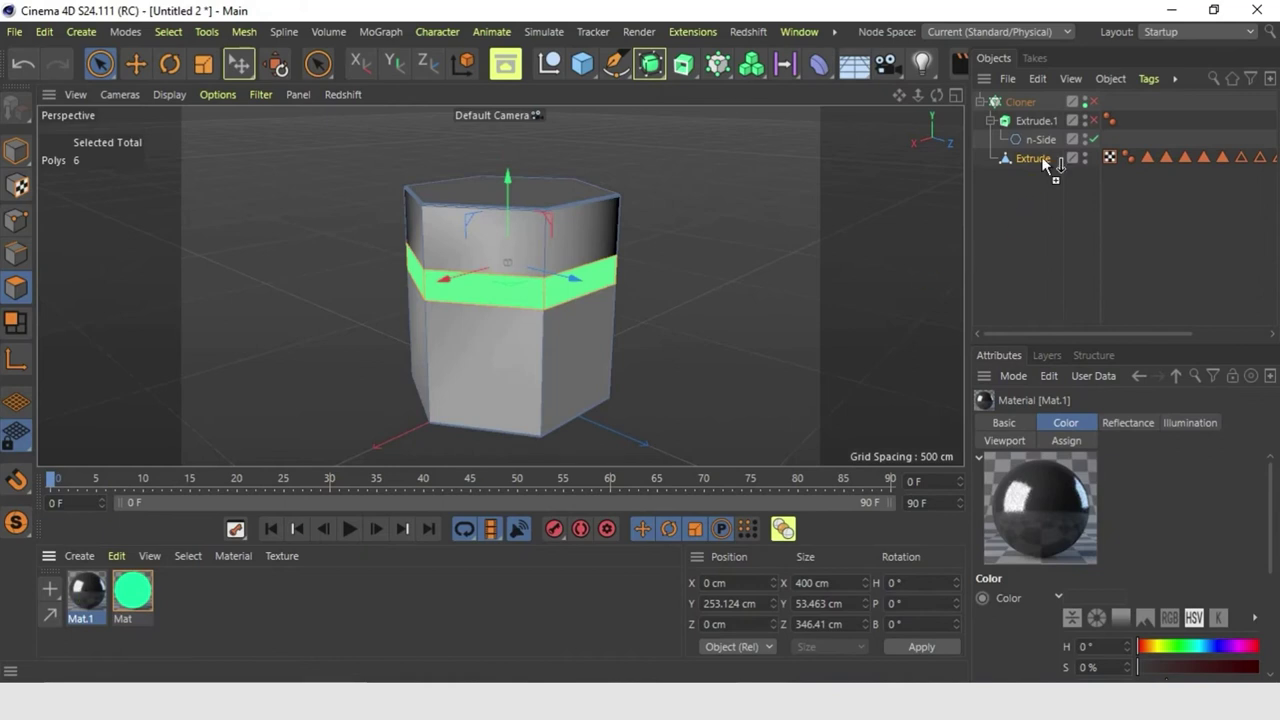
Apply the dark Mat.1 material to the banded Extrude and place its tag before the green material tag
left_click_drag(1043, 160, 1043, 160)
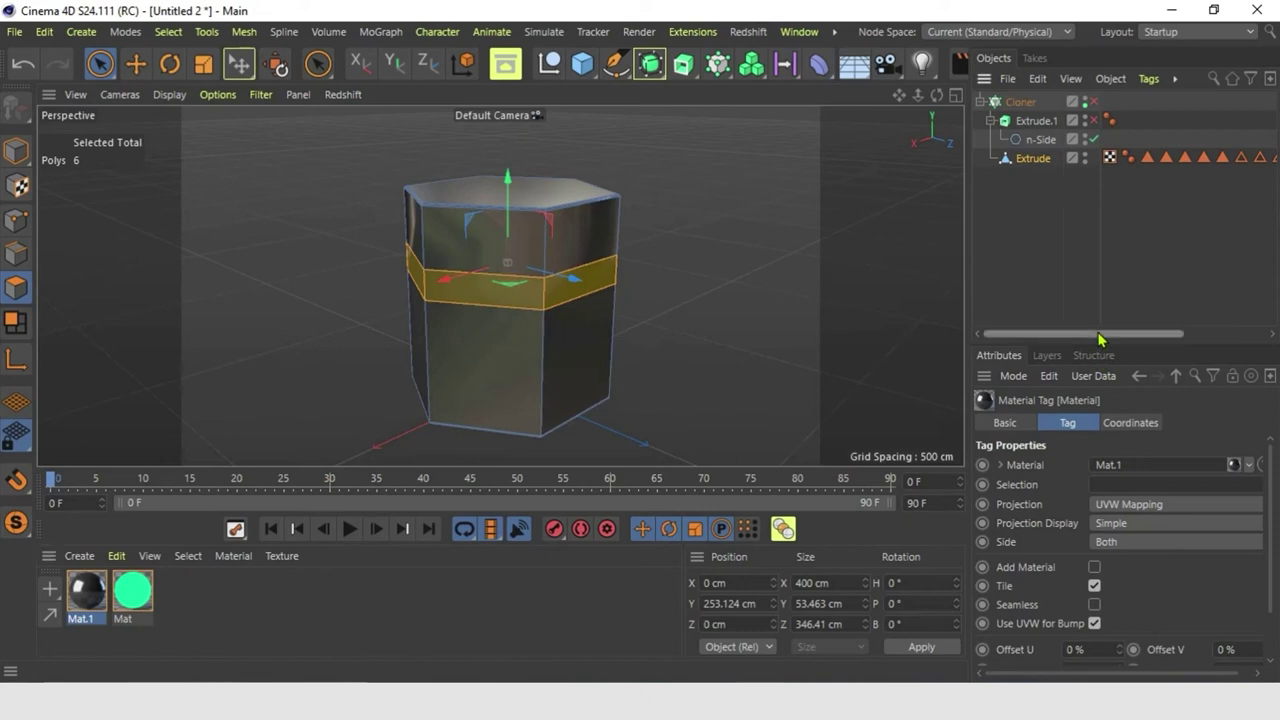
left_click_drag(1100, 338, 1186, 336)
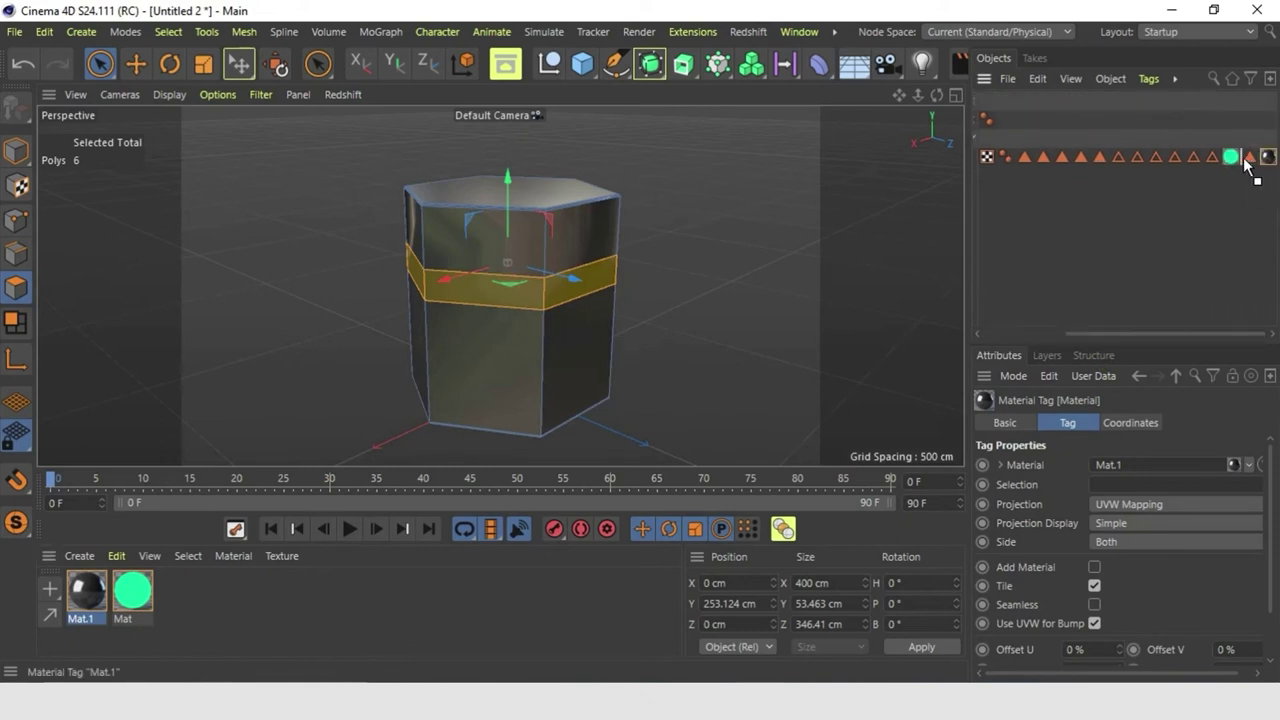
left_click_drag(1246, 163, 1226, 163)
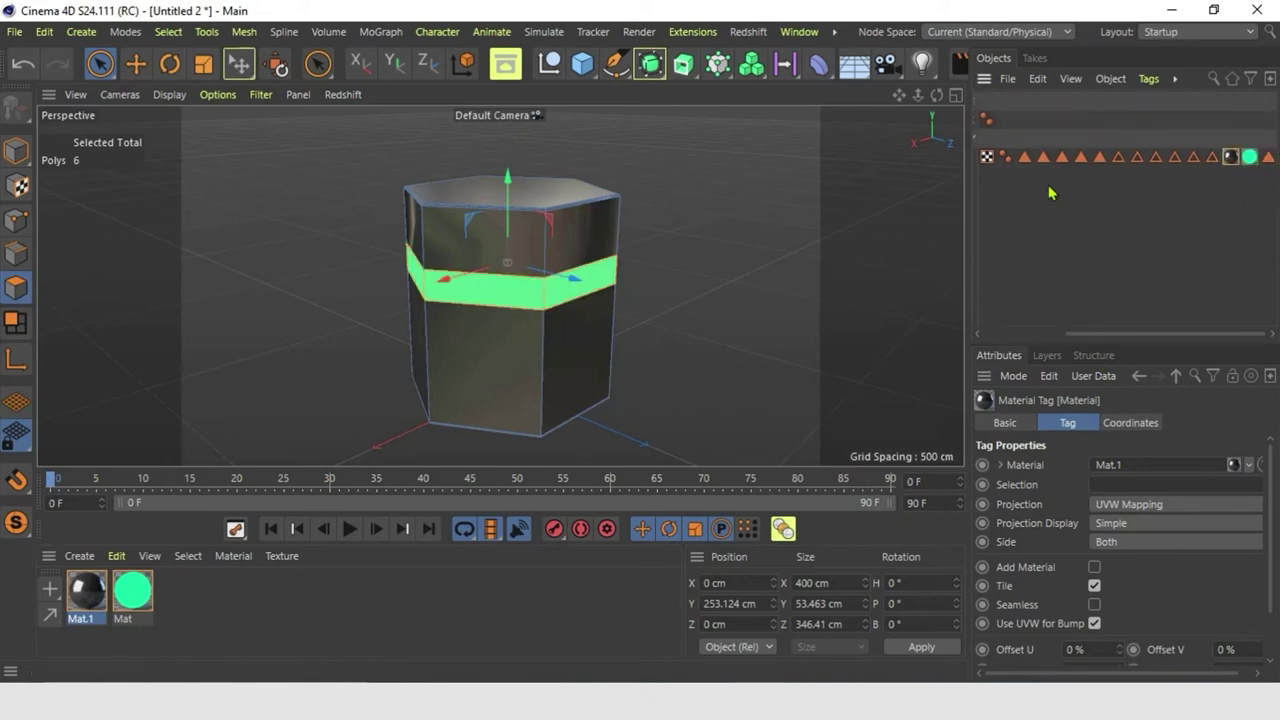
left_click(678, 296)
left_click_drag(665, 341, 722, 368, "alt")
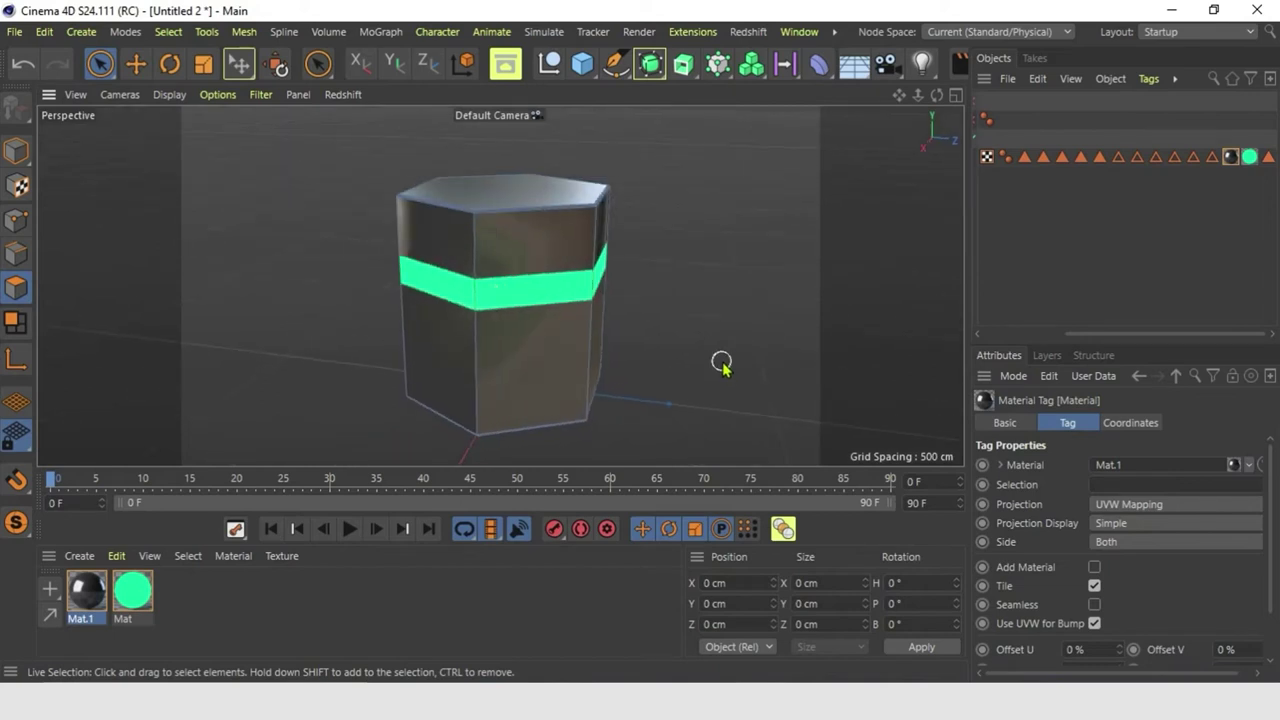
Re-enable Extrude.1 and move the whole banded Extrude object along Z to about -357 cm
left_click_drag(1164, 333, 1082, 333)
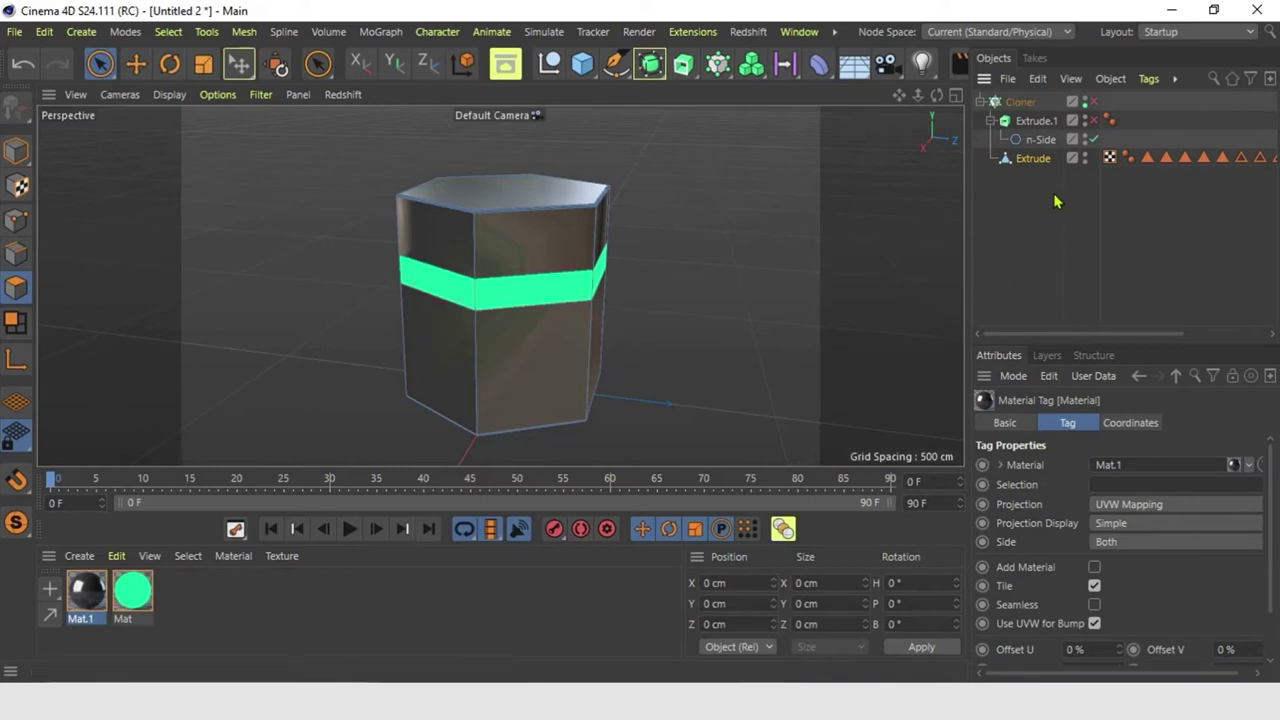
left_click(1033, 158)
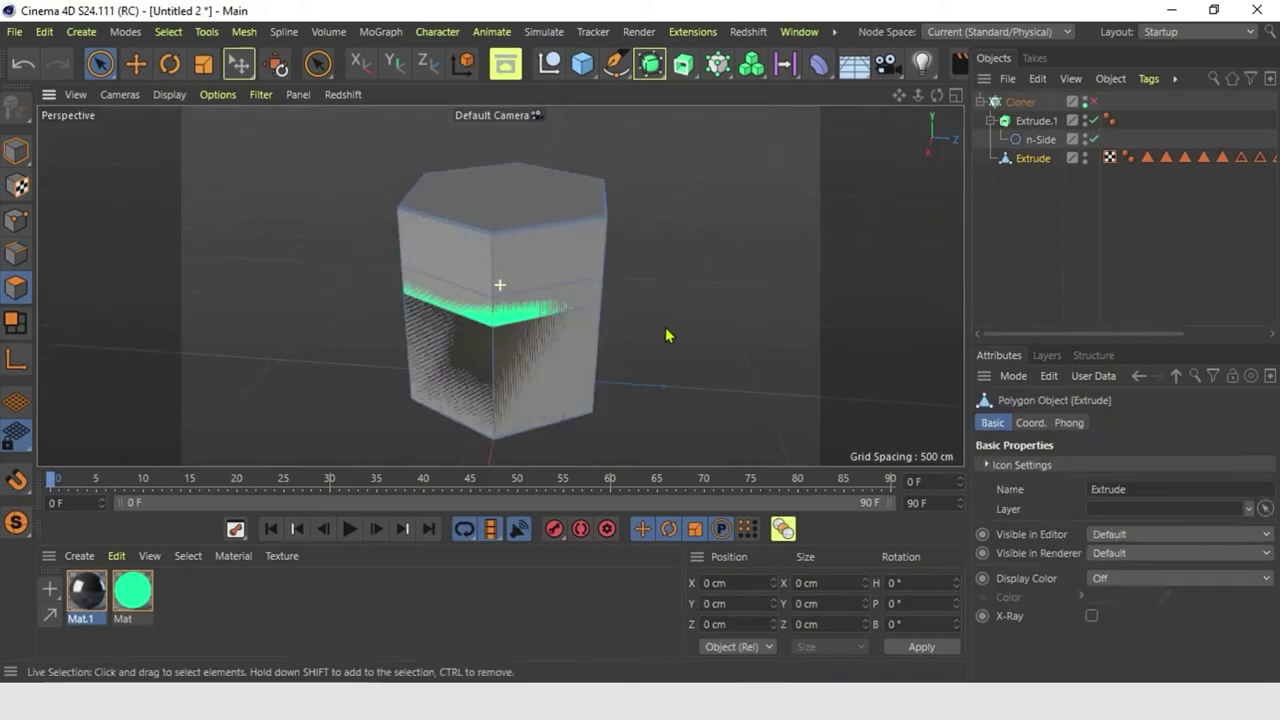
left_click(135, 63)
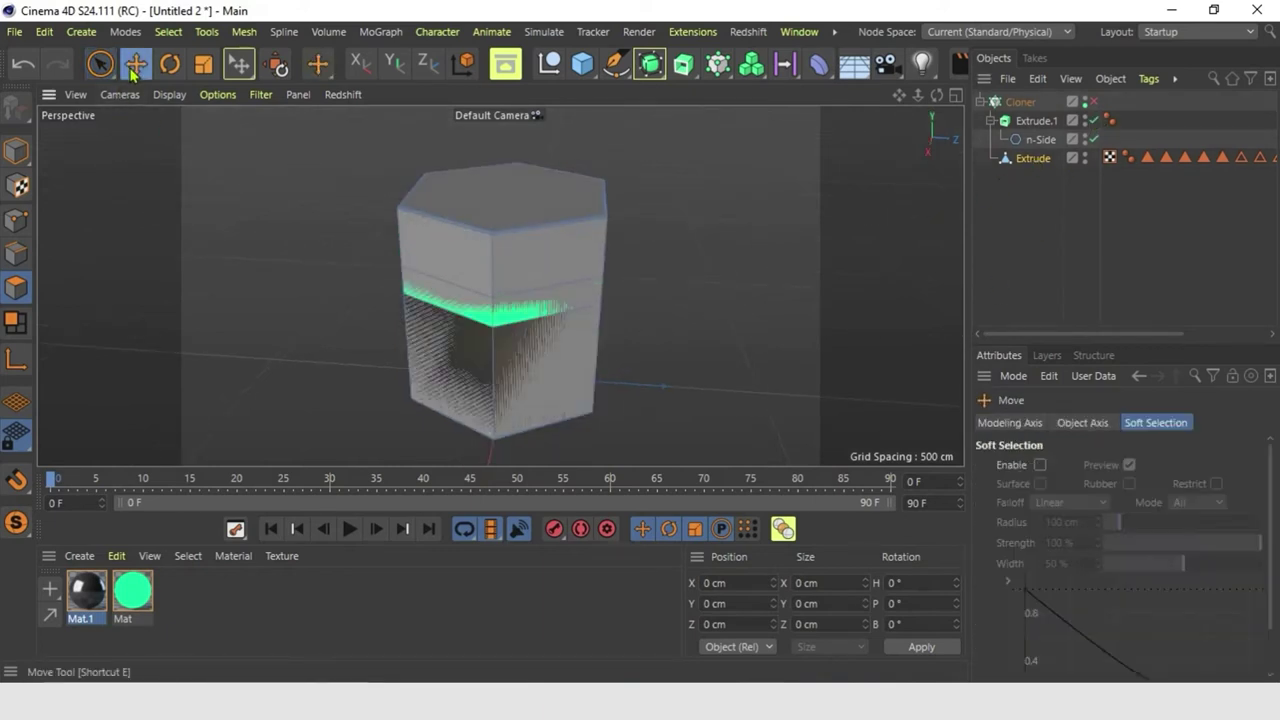
left_click(16, 150)
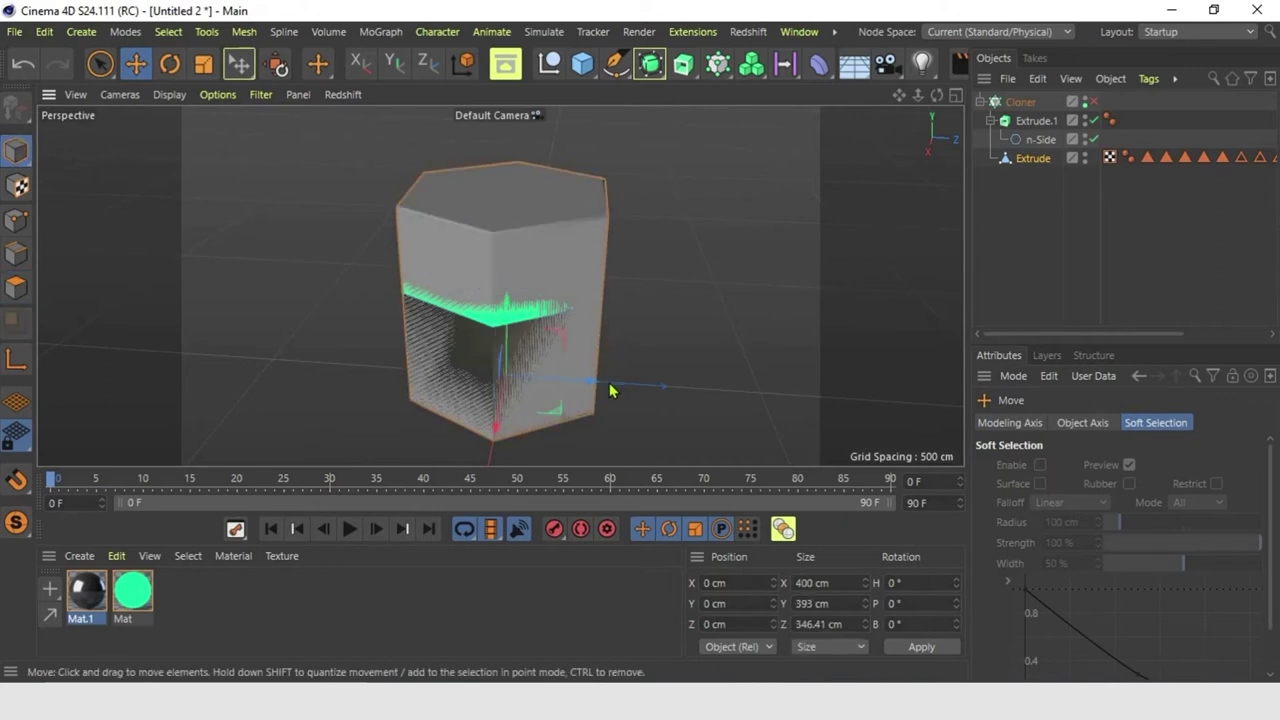
left_click_drag(490, 408, 597, 312, "alt")
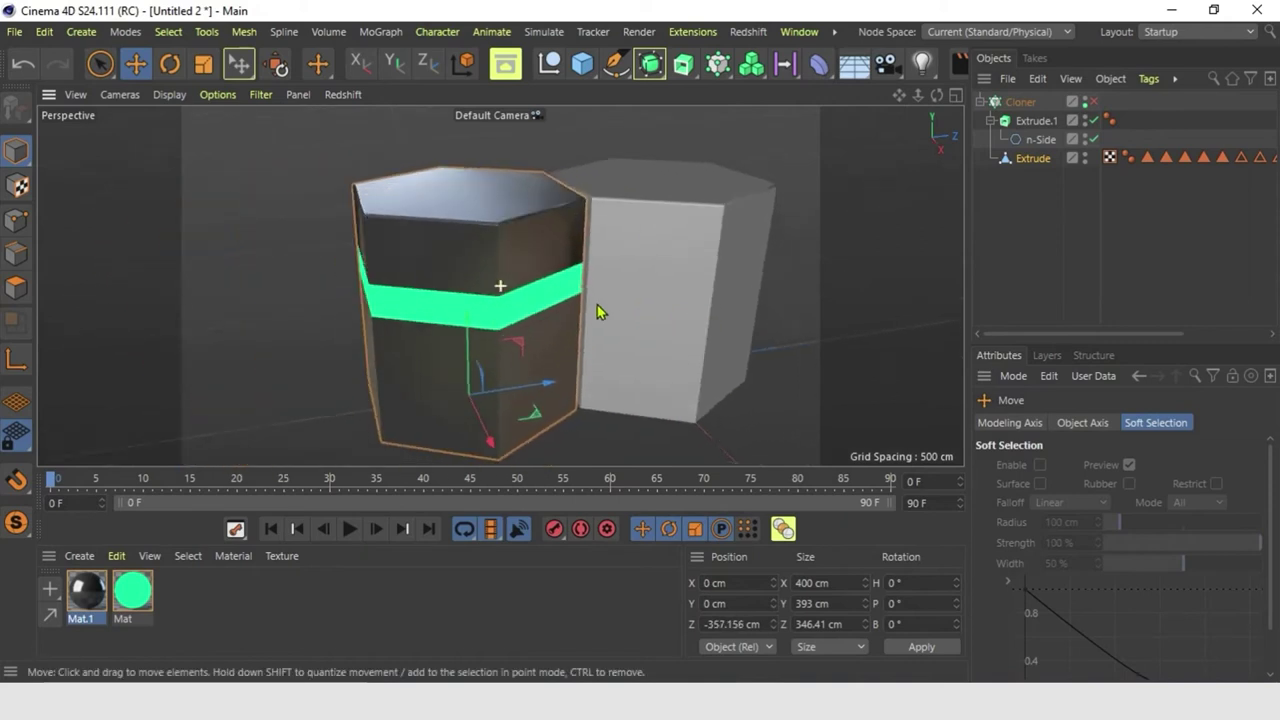
scroll(566, 306, "down", 3)
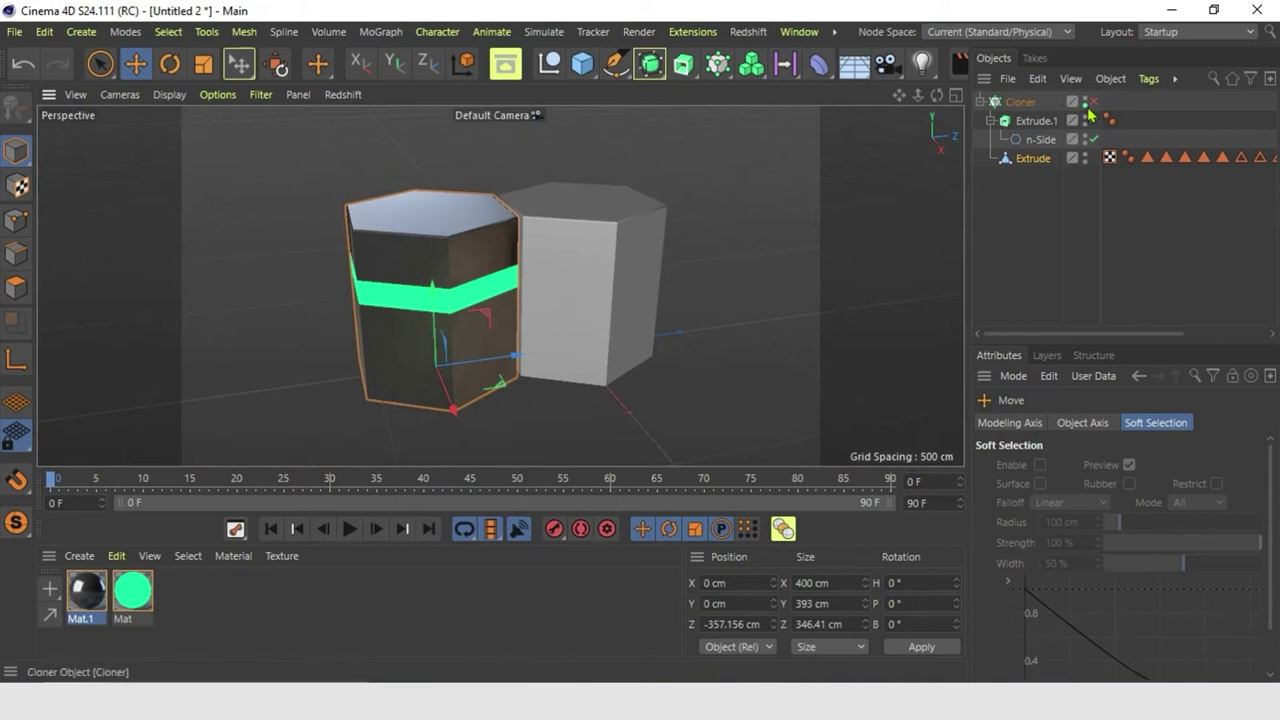
Re-enable the Cloner and apply the dark Mat.1 material to the plain hexagon Extrude.1
left_click(1095, 102)
left_click_drag(649, 300, 735, 307, "alt")
left_click_drag(86, 591, 1036, 121)
left_click_drag(560, 314, 771, 334, "alt")
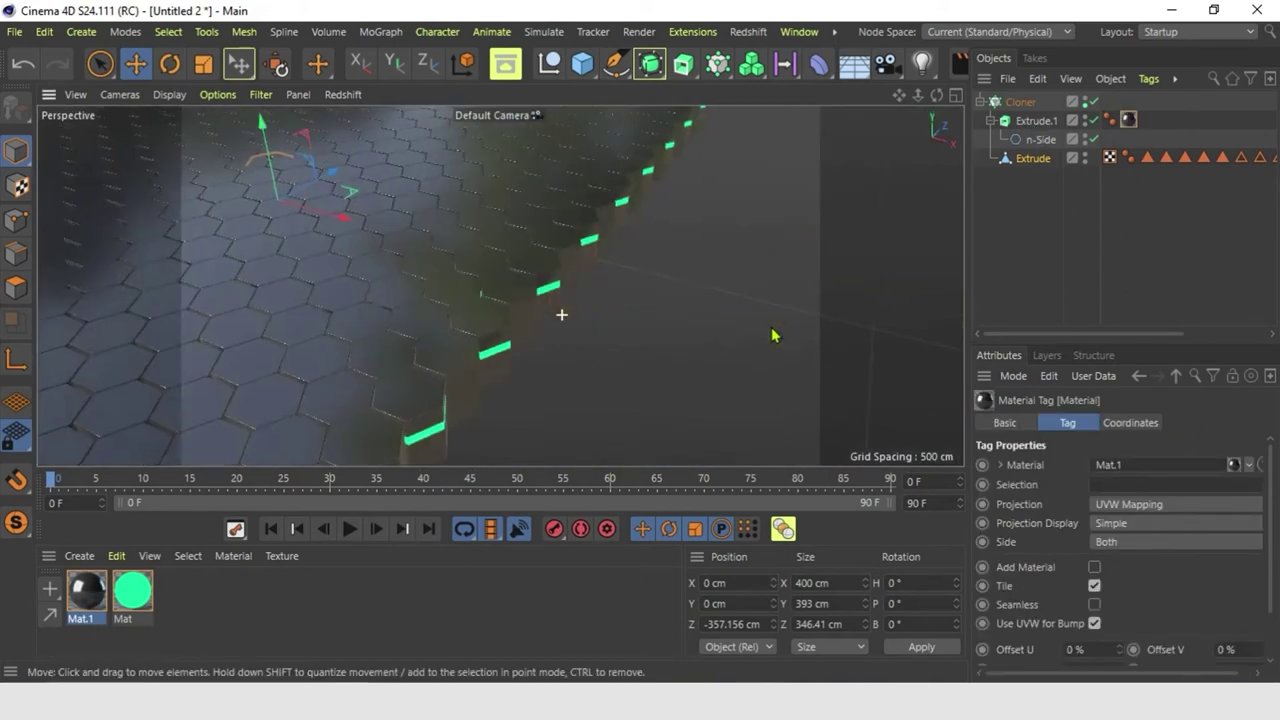
right_click_drag(771, 334, 474, 362, "alt")
left_click_drag(474, 362, 611, 334, "alt")
left_click_drag(500, 286, 580, 346, "alt")
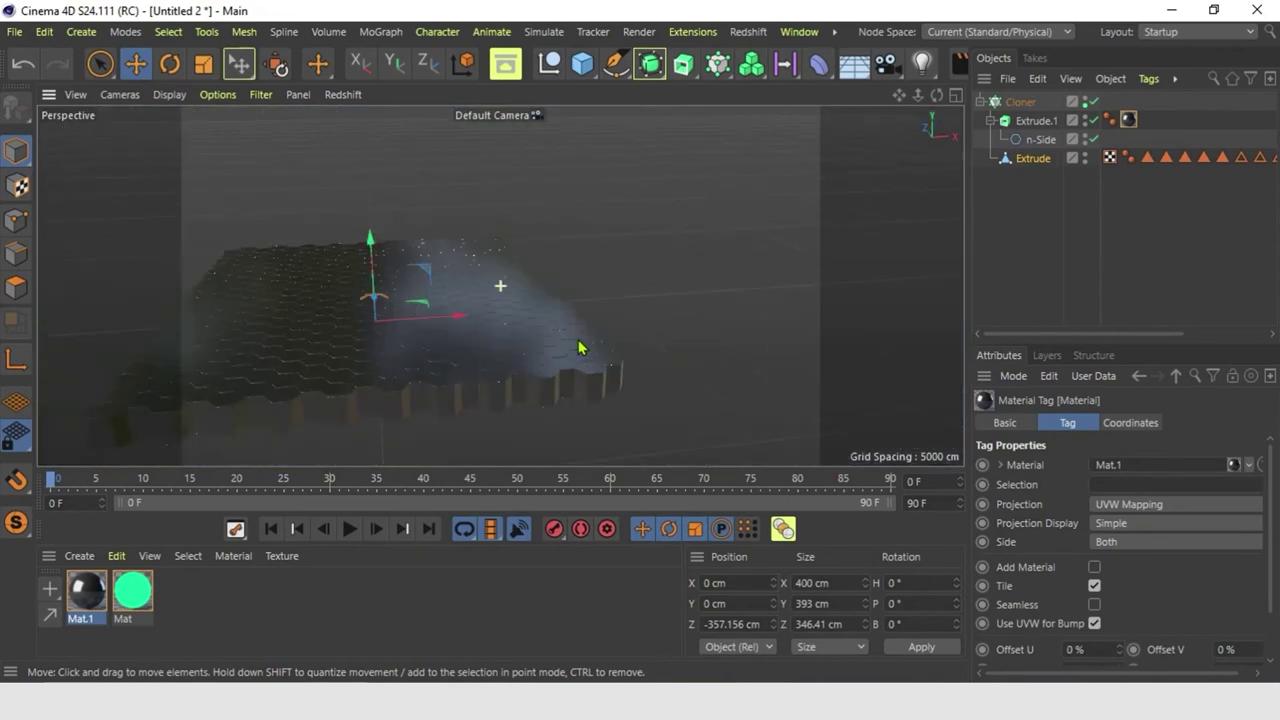
left_click(505, 344)
right_click_drag(505, 344, 541, 280, "alt")
left_click_drag(541, 280, 525, 233, "alt")
mouse_move(500, 286)
left_mouse_down("alt")
mouse_move(537, 251)
mouse_move(511, 291)
left_mouse_up("alt")
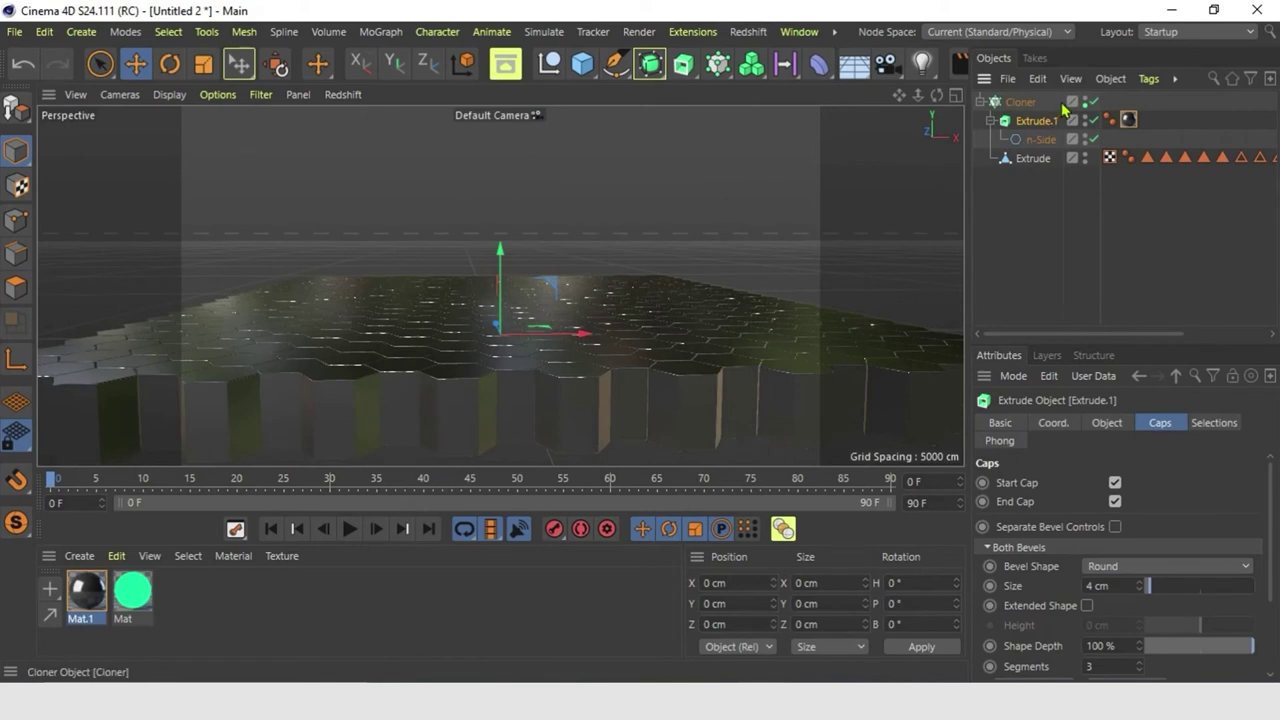
Disable the Cloner and move the banded Extrude's axis to its base using Axis Center with Y at -100%
left_click(1094, 102)
left_click(1033, 158)
key("o")
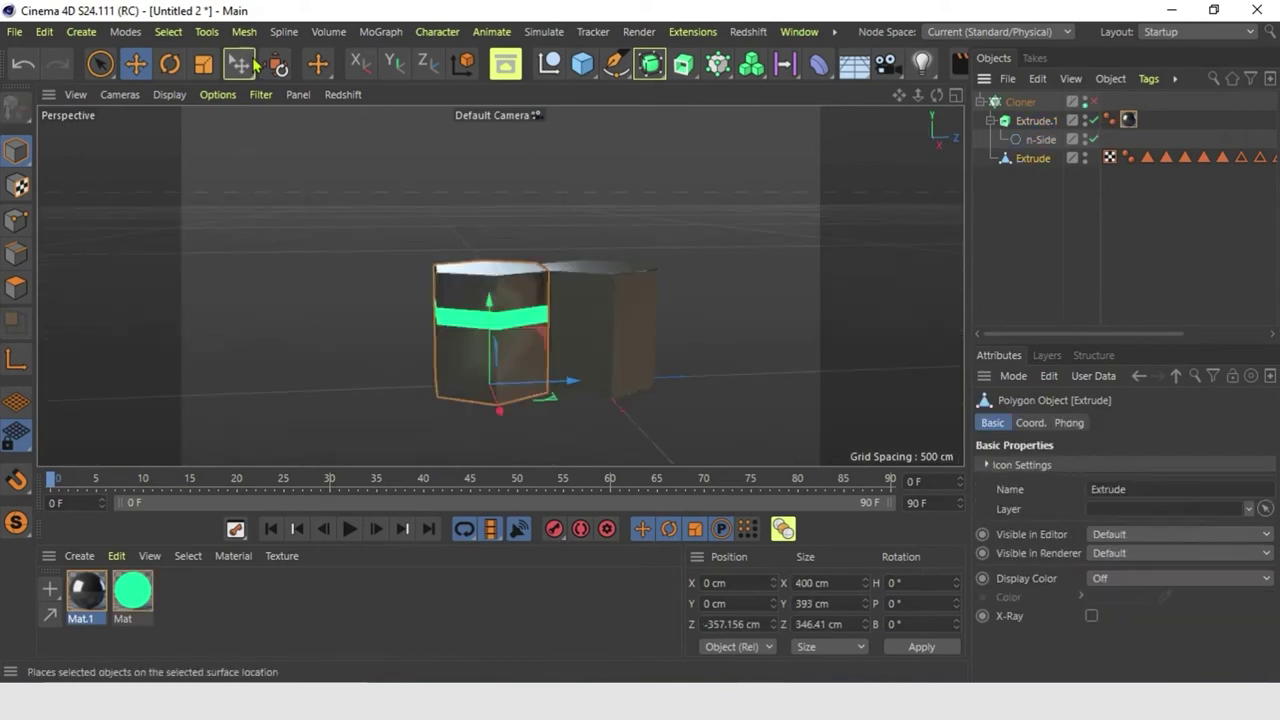
left_click(242, 32)
mouse_move(314, 439)
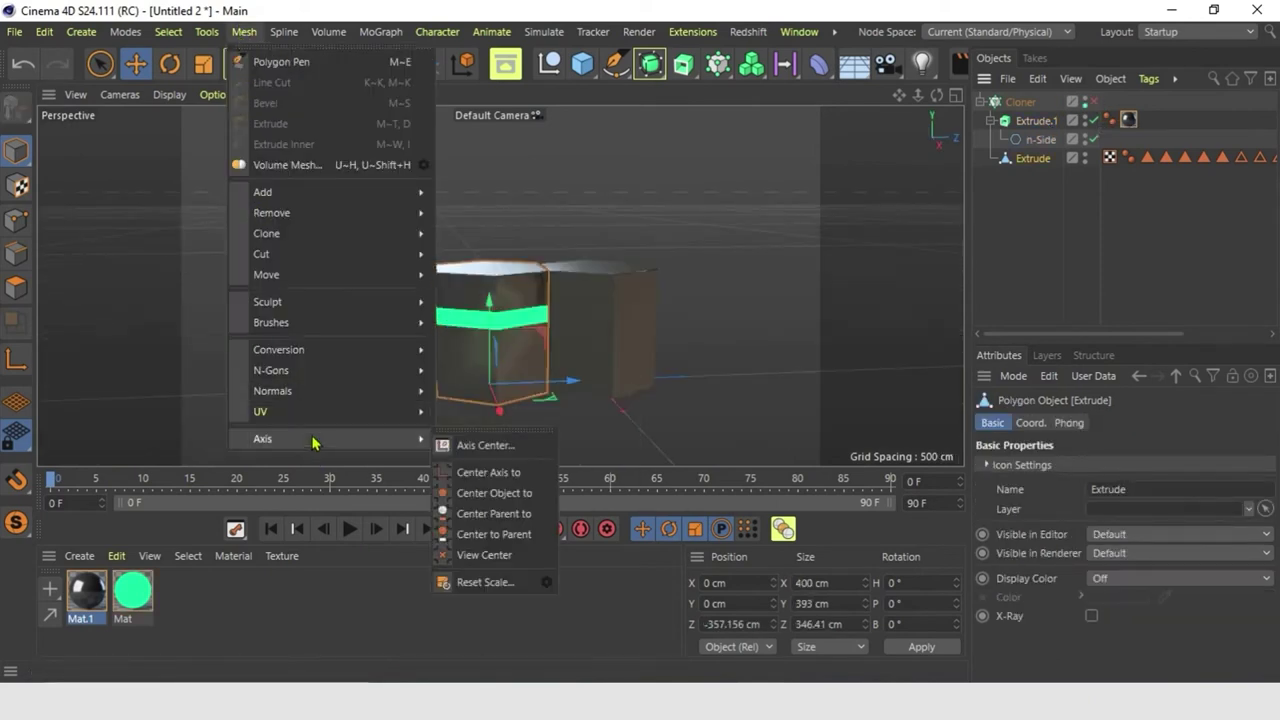
left_click(498, 447)
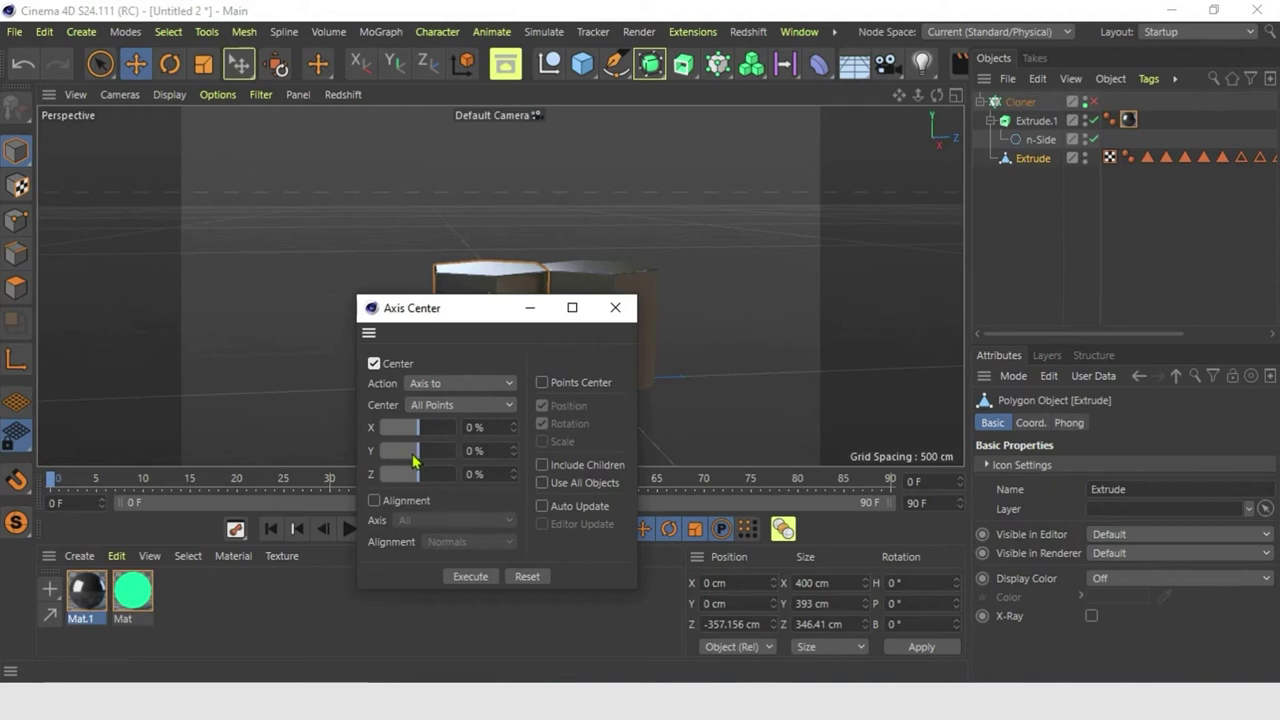
left_click_drag(415, 460, 388, 458)
left_click_drag(416, 310, 796, 228)
left_click(866, 496)
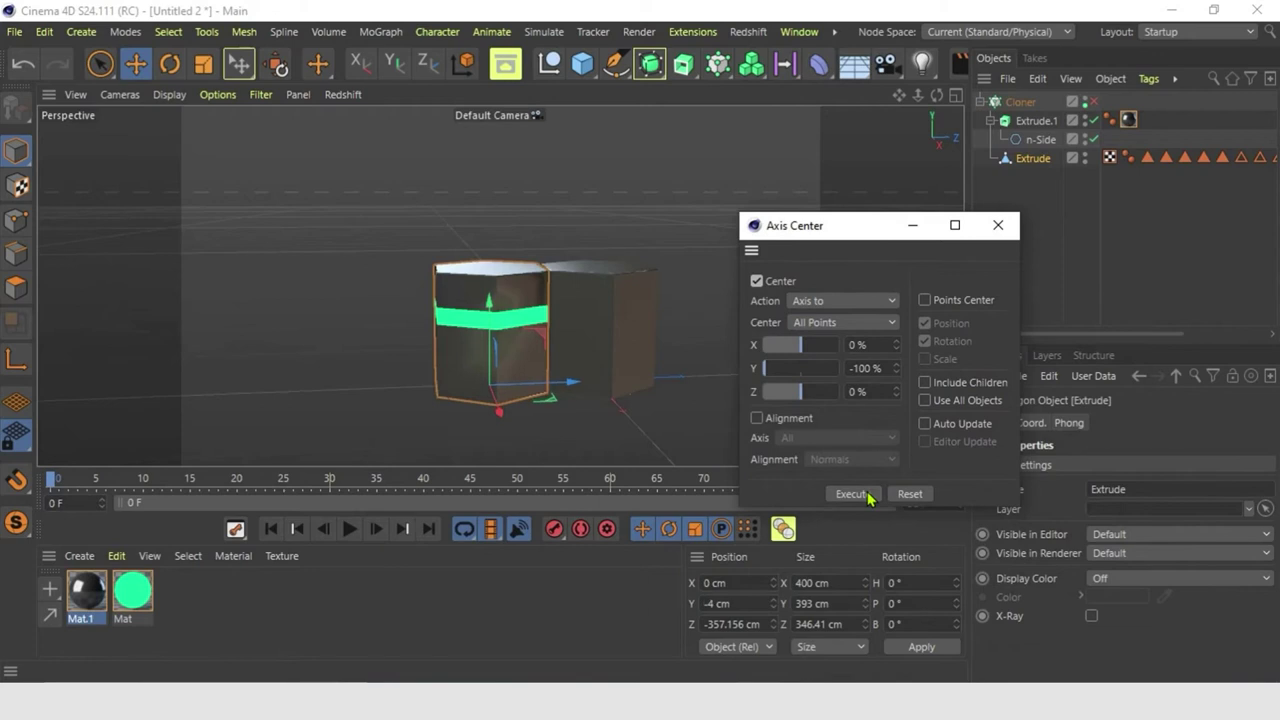
left_click(998, 225)
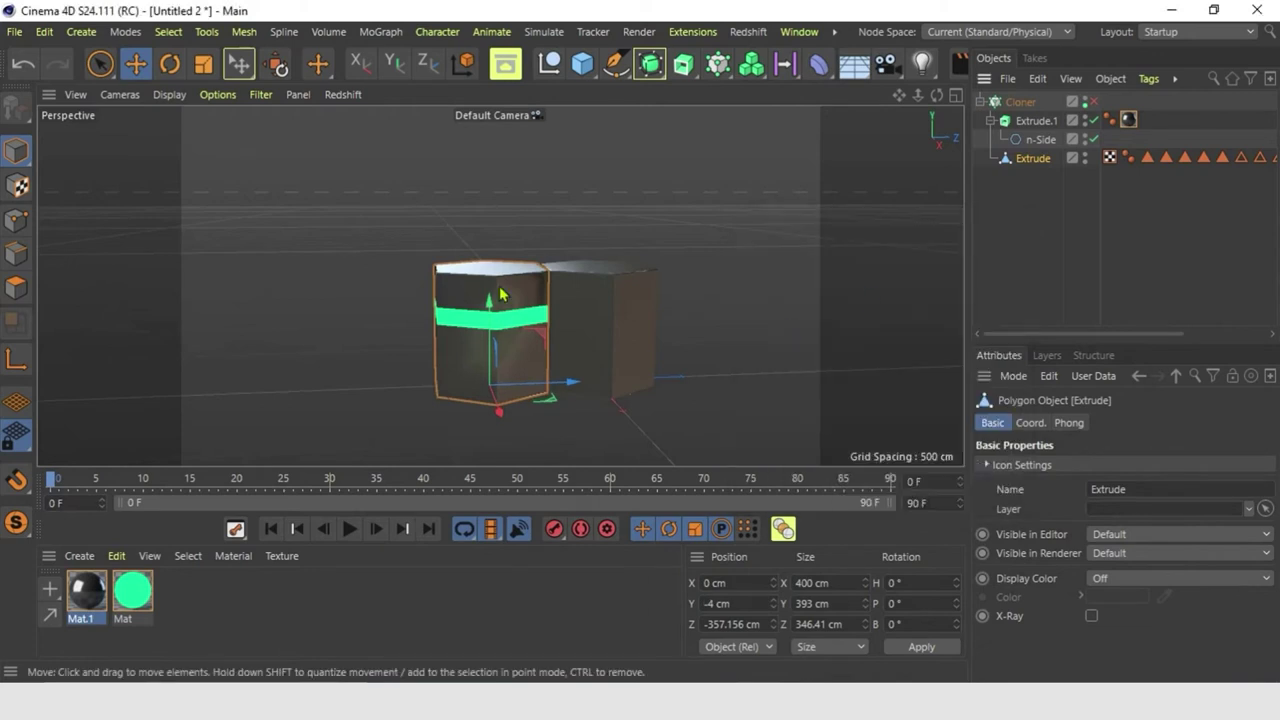
Re-enable the Cloner and check the banded and plain hexagons along the edge of the array
mouse_move(619, 365)
left_mouse_down("alt")
mouse_move(614, 423)
mouse_move(592, 406)
mouse_move(594, 371)
mouse_move(610, 366)
left_mouse_up("alt")
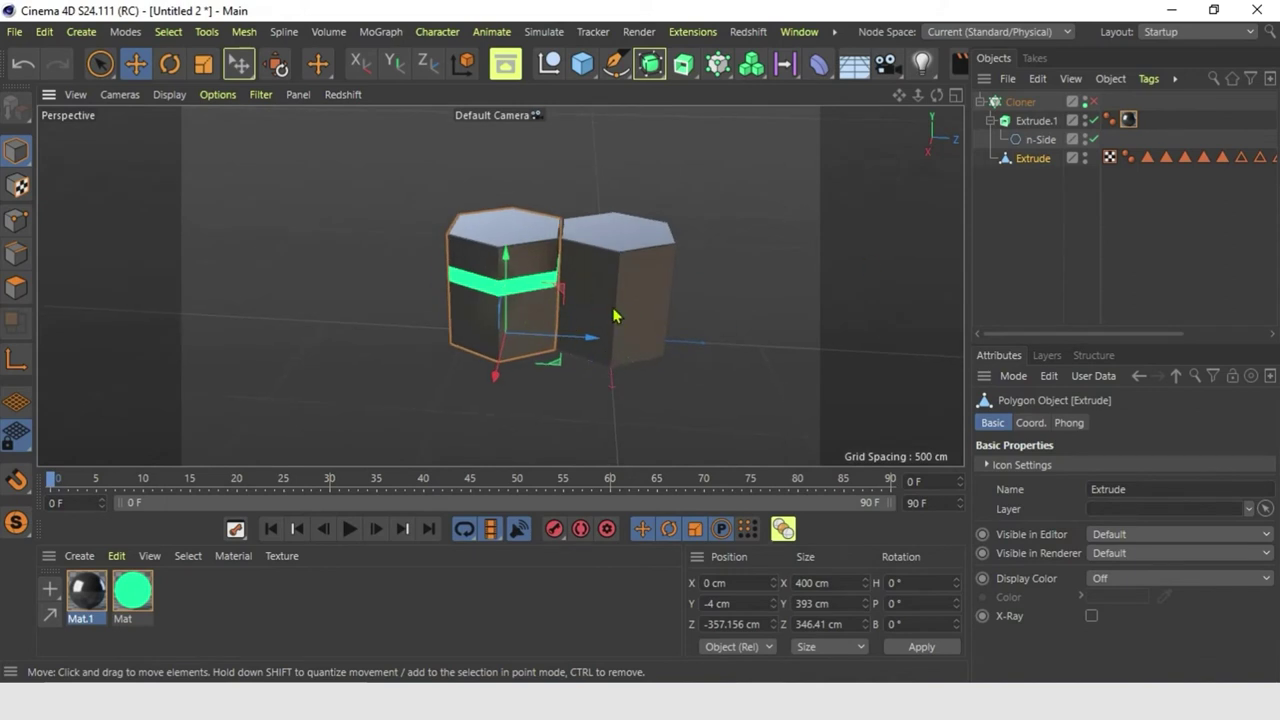
left_click(1036, 120)
left_click(1093, 101)
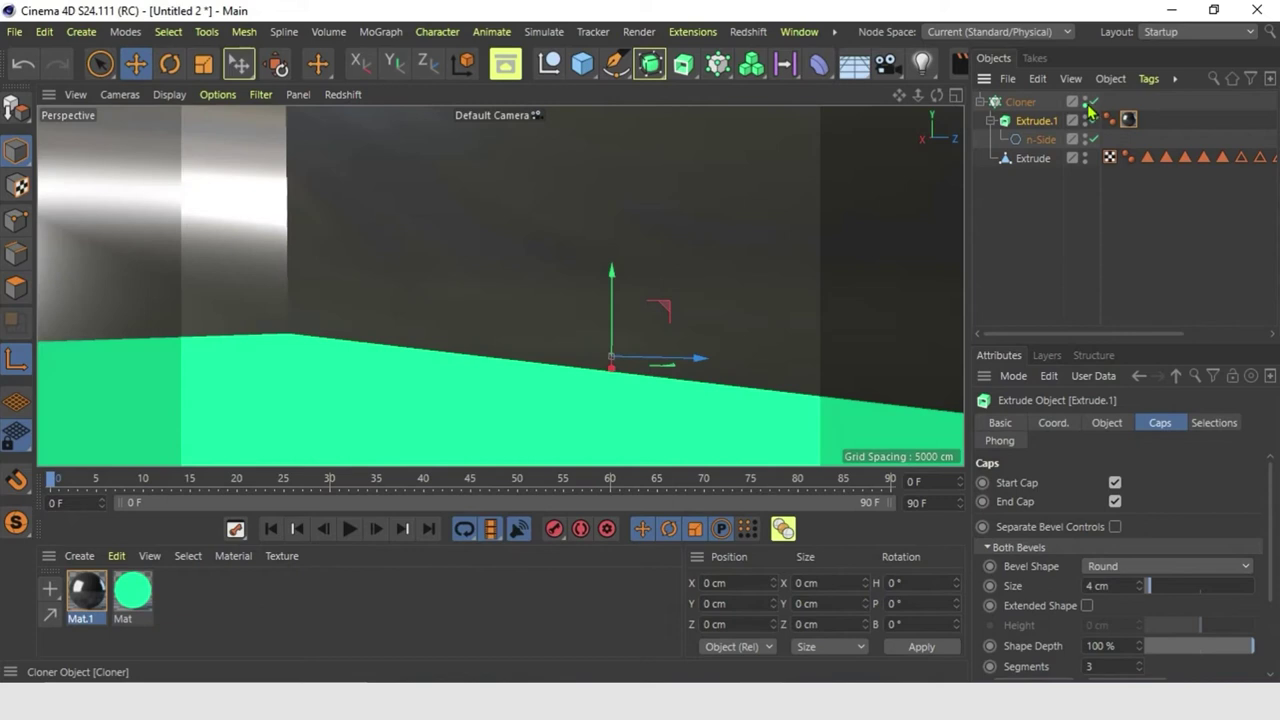
scroll(557, 254, "down", 2)
left_click_drag(634, 271, 623, 352, "alt")
scroll(574, 260, "down", 2)
scroll(536, 222, "down", 4)
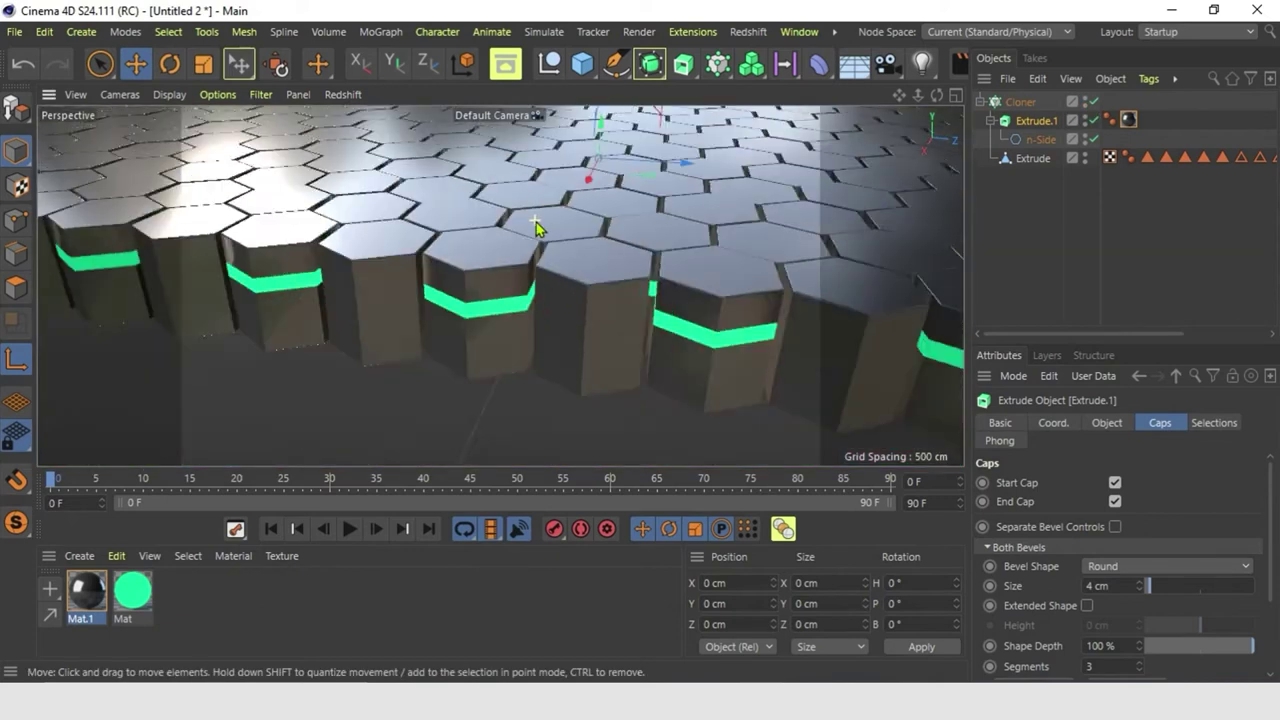
scroll(536, 222, "down", 3)
left_click_drag(494, 266, 574, 237, "alt")
left_click(555, 285)
Add a MoGraph Shader effector to the Cloner
left_click(1020, 101)
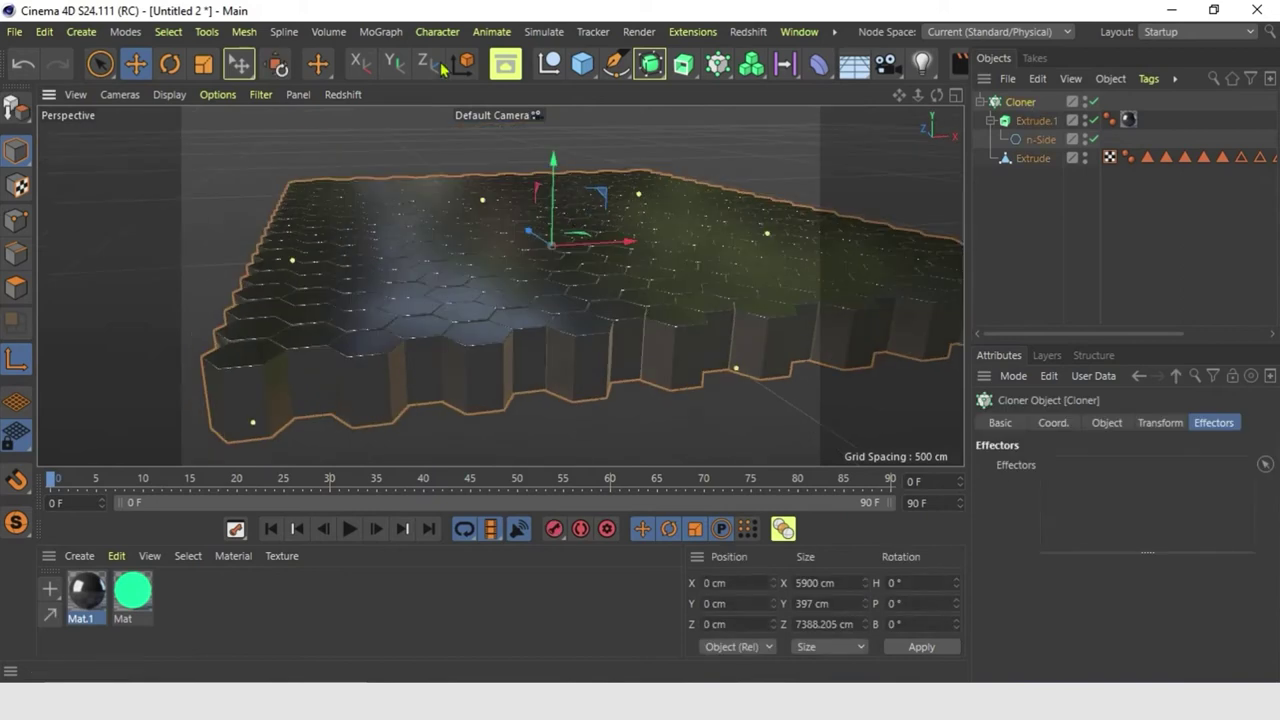
left_click(380, 32)
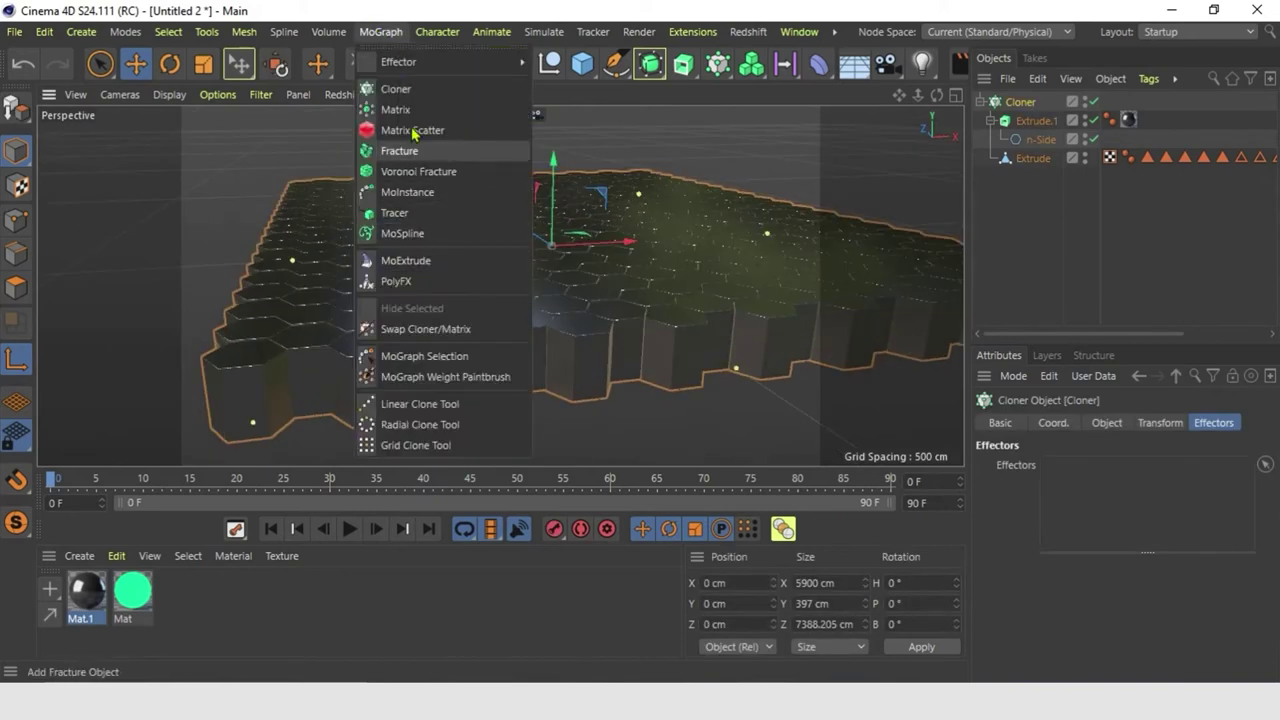
mouse_move(407, 66)
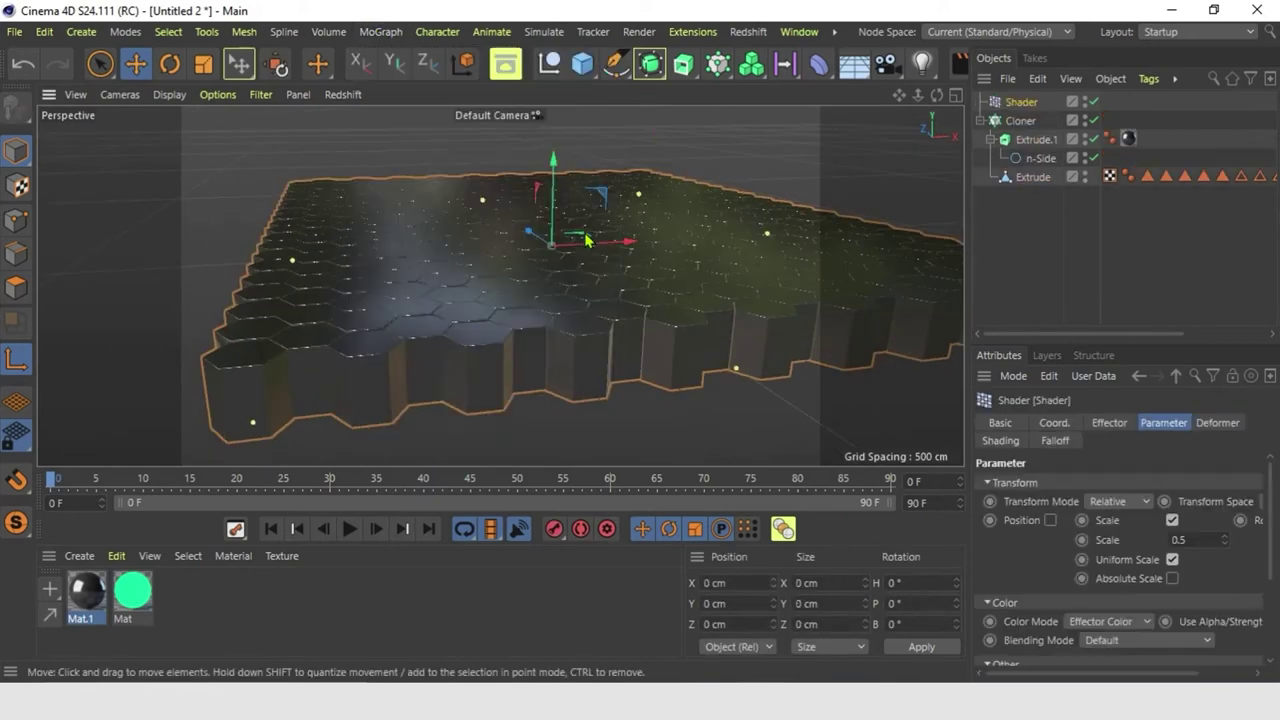
left_click(569, 240)
Set the Shader effector's Color Mode to Off and disable Use Alpha/Strength for its color
left_click_drag(556, 267, 556, 287, "alt")
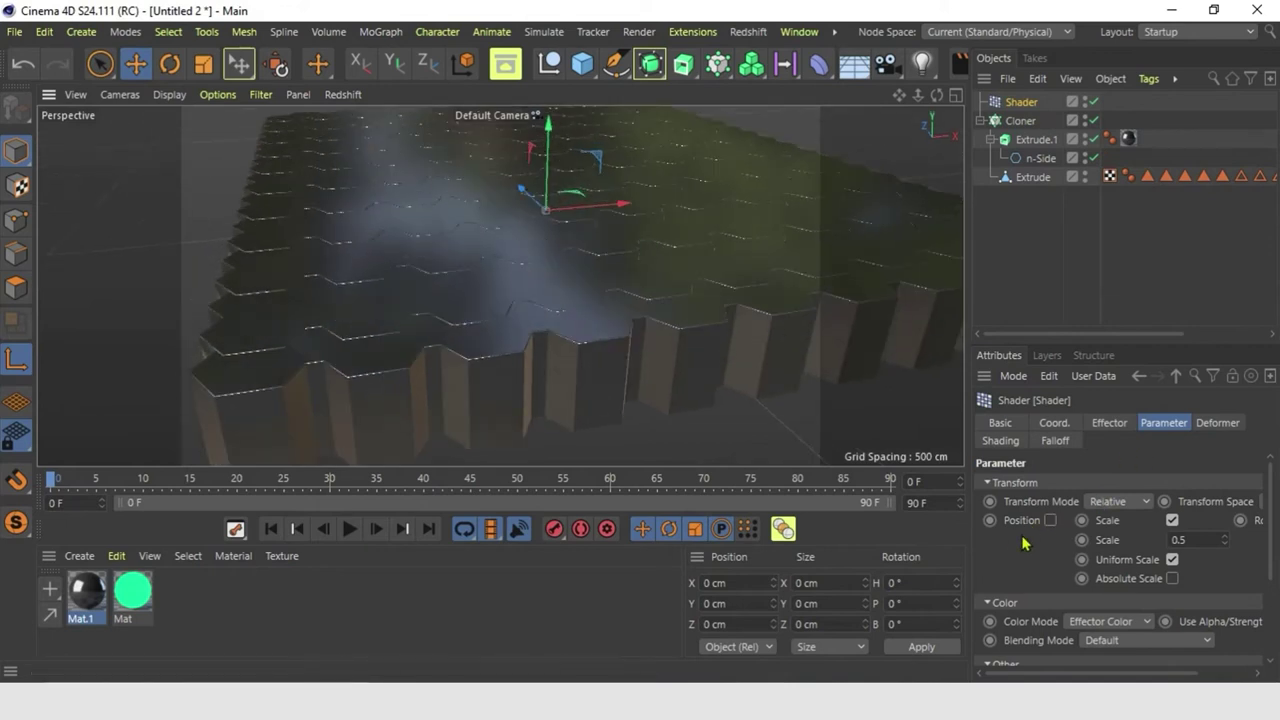
left_click(1083, 624)
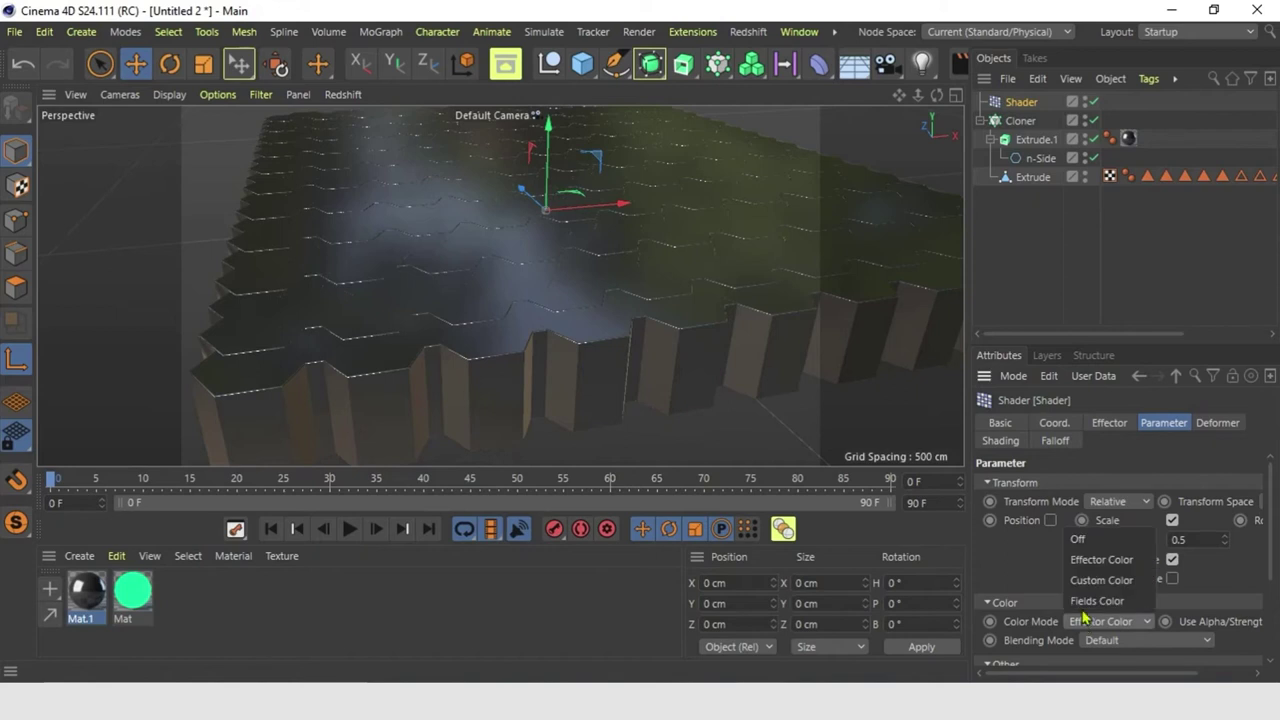
left_click(1085, 539)
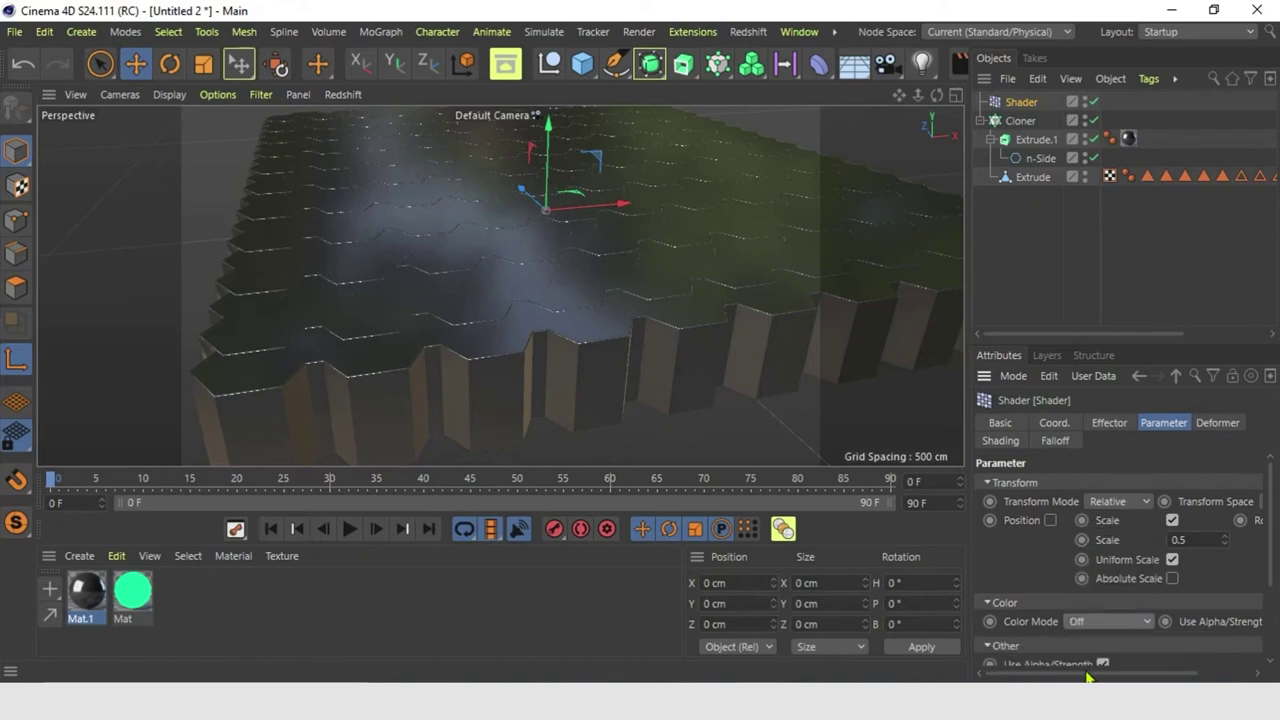
left_click_drag(1087, 676, 1157, 676)
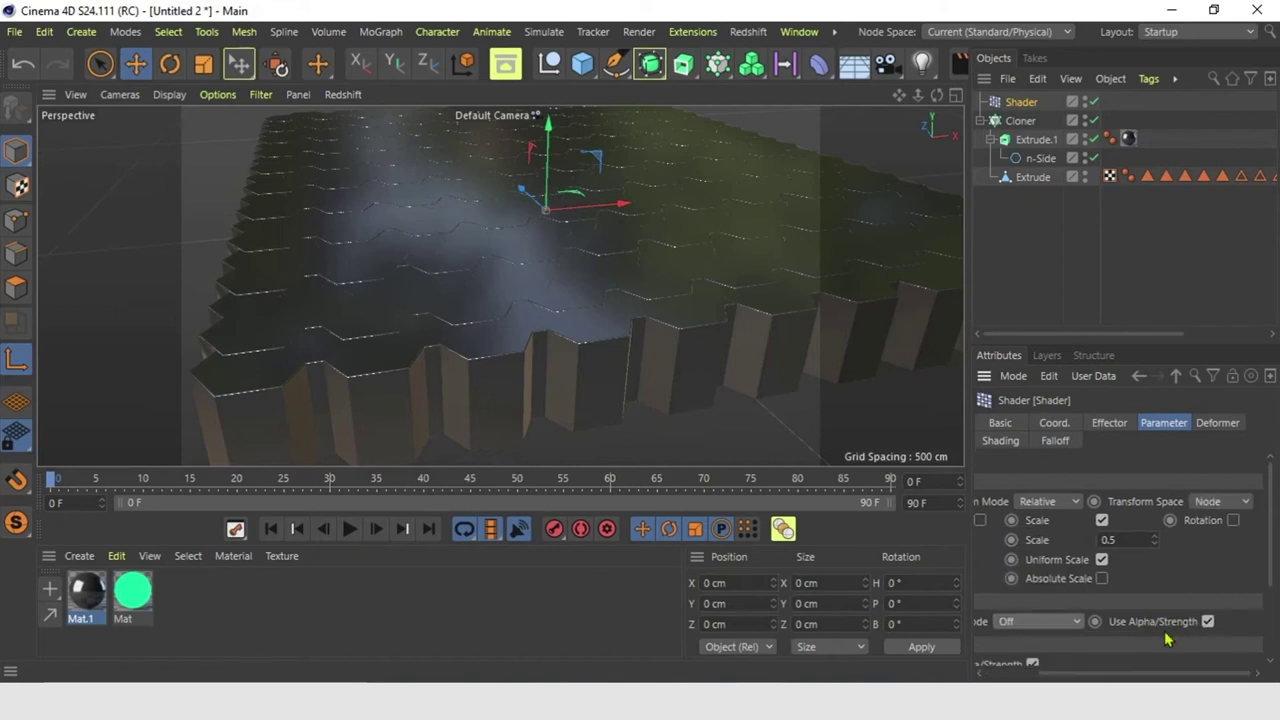
left_click(1209, 622)
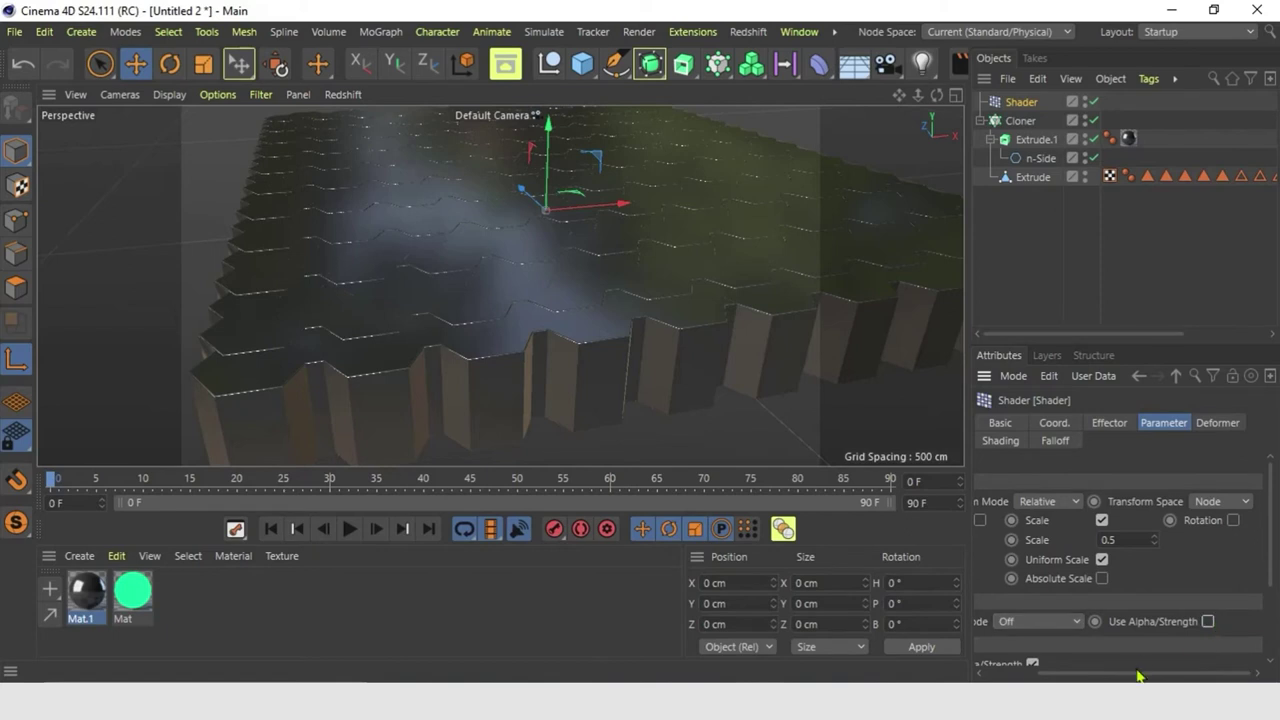
left_click_drag(1140, 676, 1066, 676)
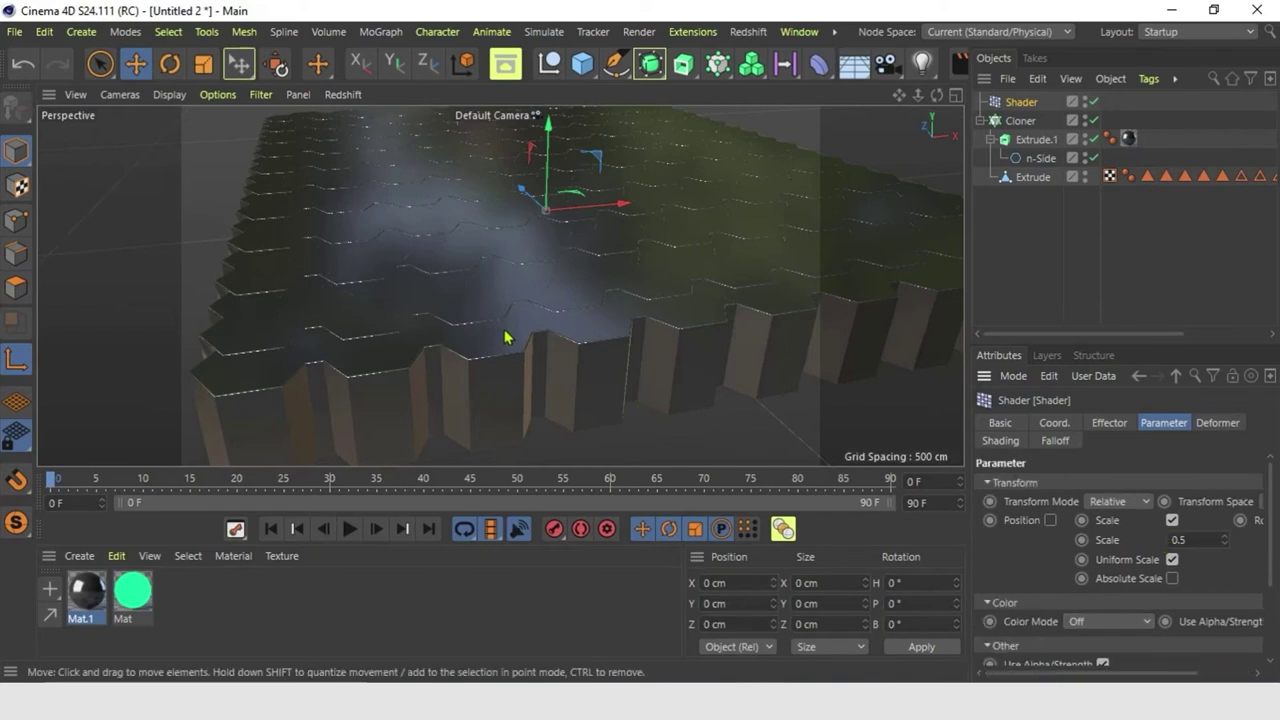
Disable the Shader effector's Scale parameter and enable its Position parameter
mouse_move(508, 337)
left_mouse_down("alt")
mouse_move(491, 357)
mouse_move(488, 347)
left_mouse_up("alt")
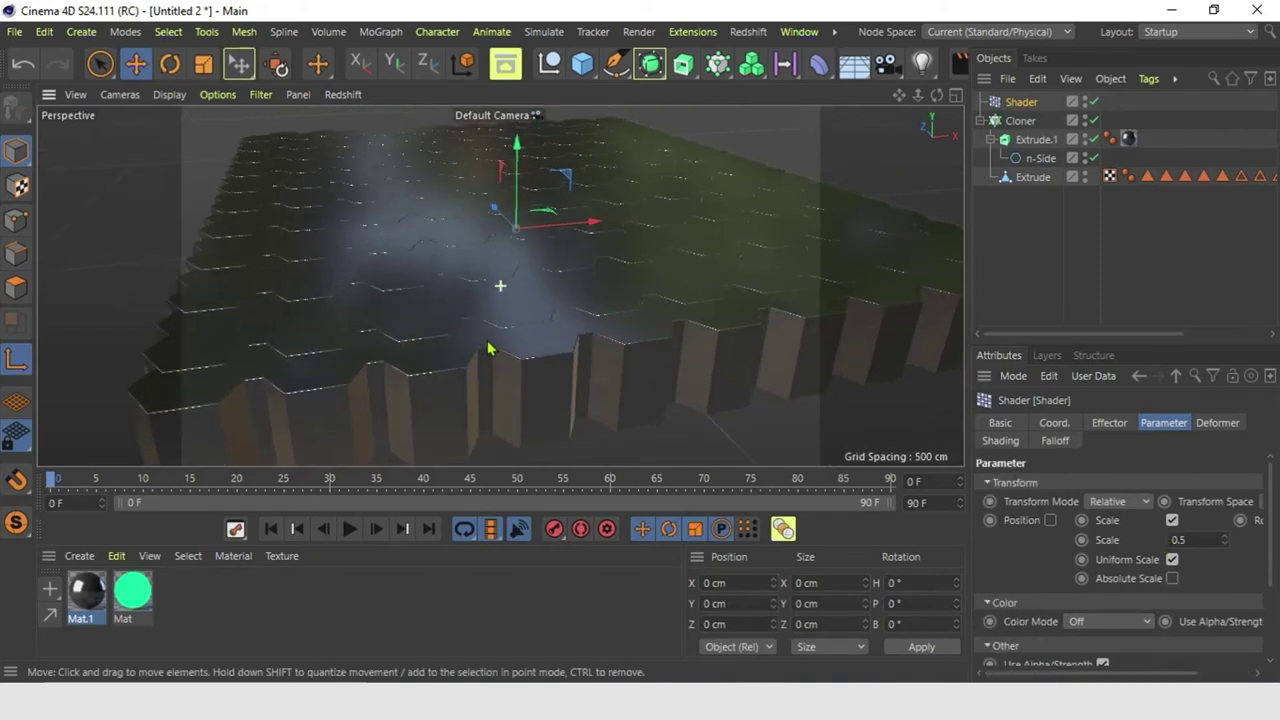
left_click(1173, 520)
left_click_drag(722, 385, 724, 340, "alt")
left_click(1050, 520)
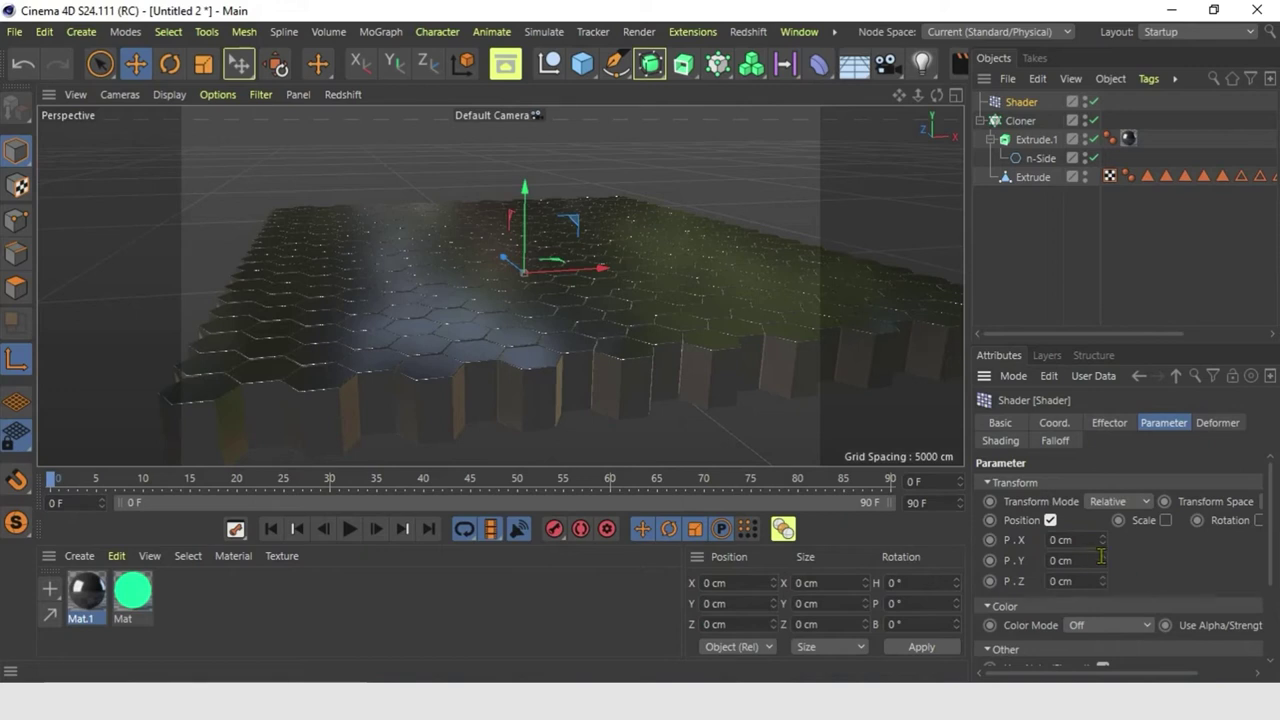
Set the Shader effector's Y position offset to 300 cm
left_click_drag(1101, 556, 1105, 563)
double_click(1066, 561)
type("300")
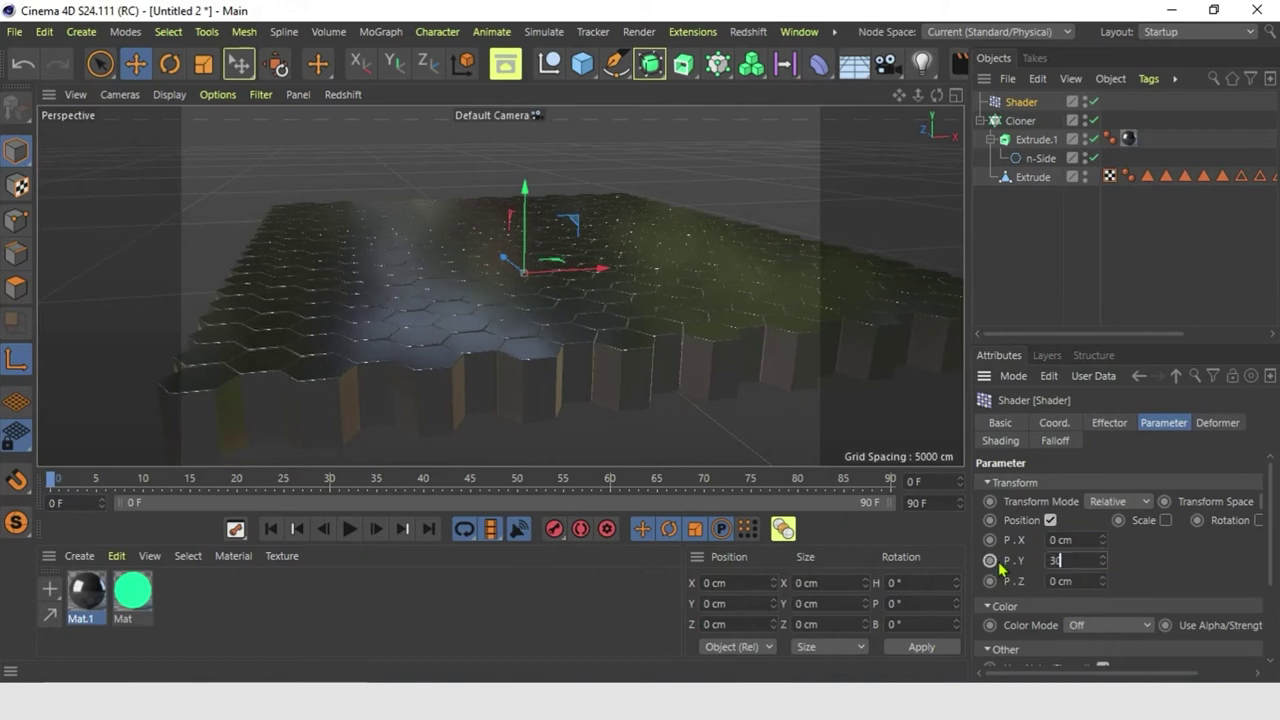
key("Return")
left_click_drag(675, 364, 663, 389, "alt")
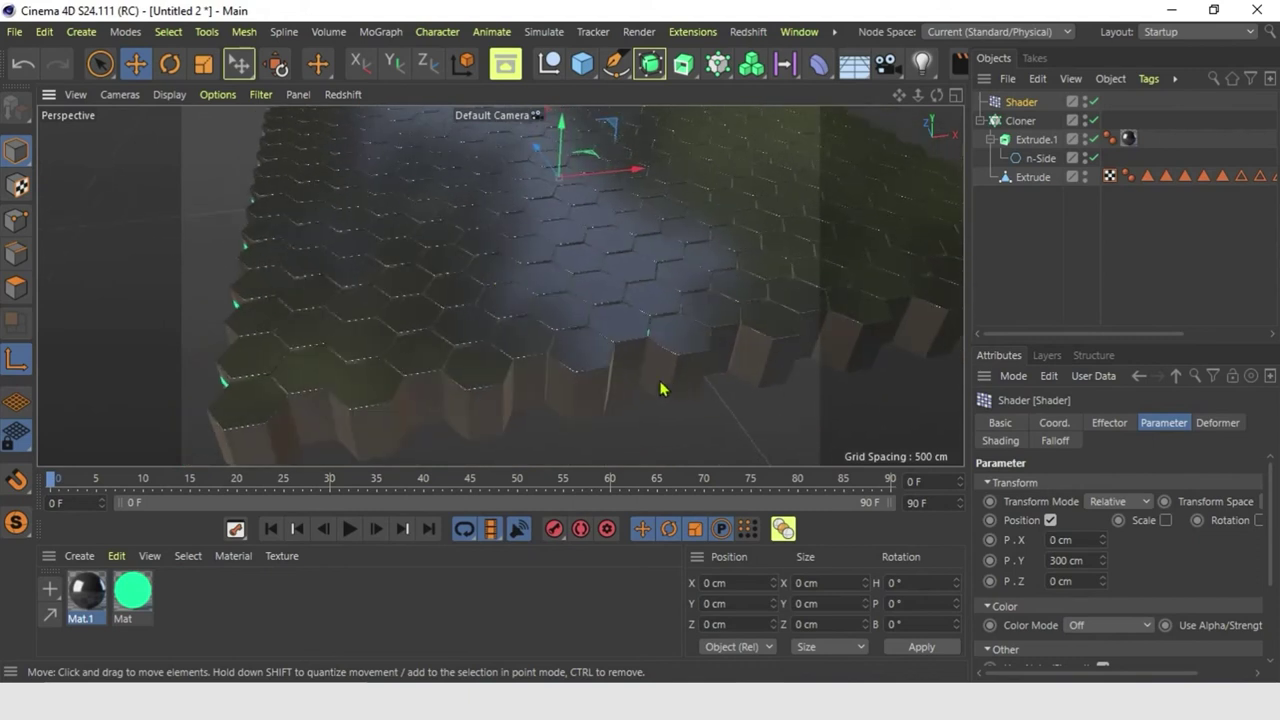
Assign a Noise shader as the Shader effector's custom shader and briefly test playback of the displaced clones
left_click(1000, 440)
left_click(1041, 504)
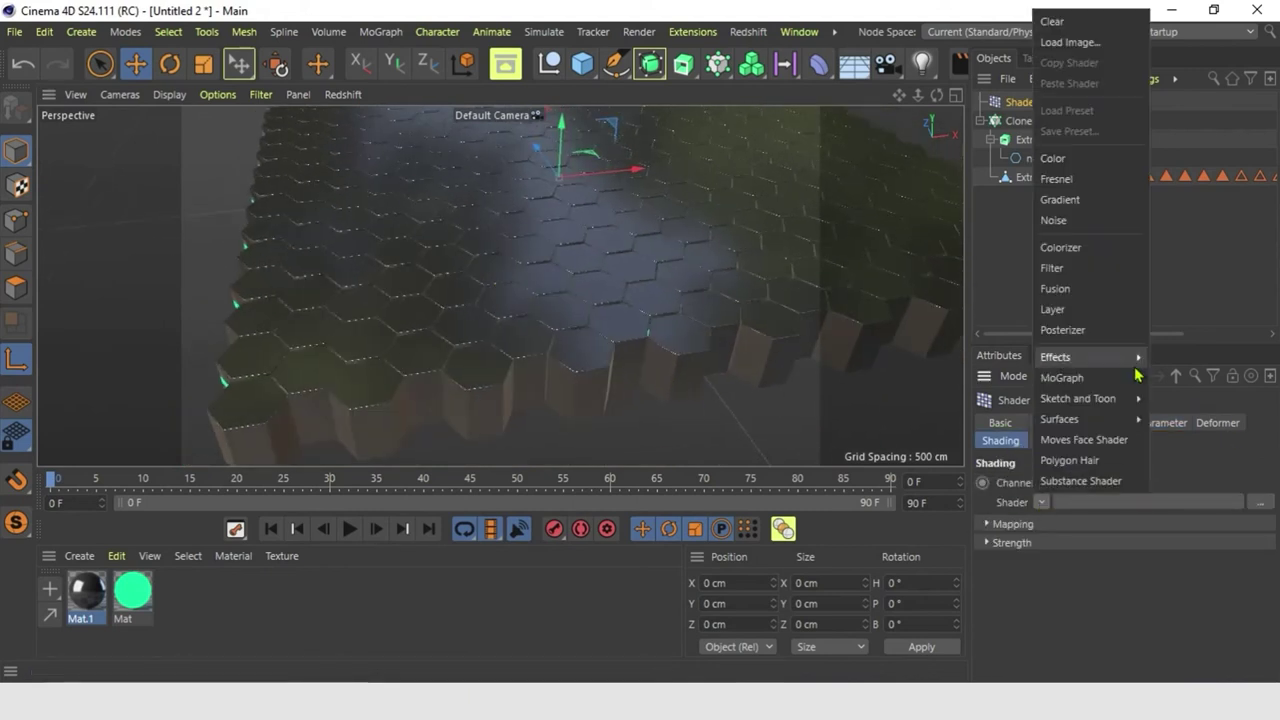
left_click(1068, 220)
left_click_drag(547, 398, 480, 450, "alt")
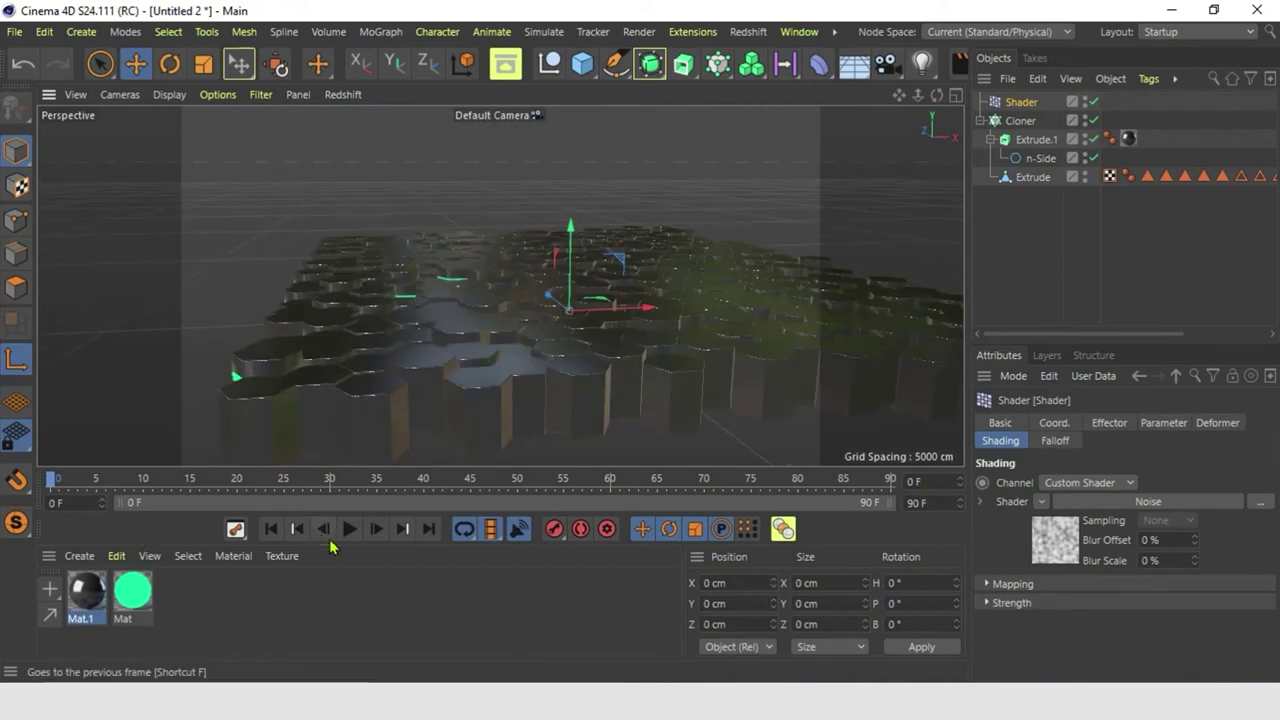
left_click(349, 529)
left_click(349, 529)
key("shift+f")
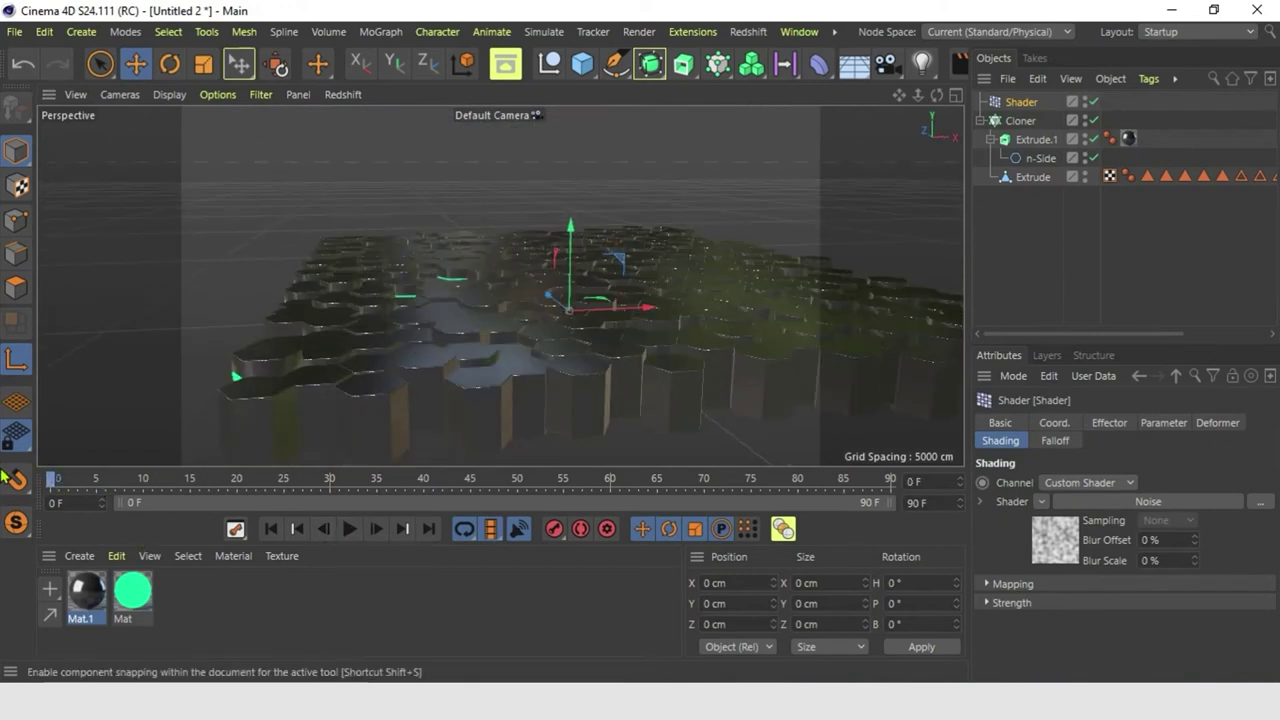
Set the Noise shader's Low Clip to 10% and High Clip to 79%
left_click(1148, 501)
scroll(1199, 519, "down", 5)
left_click_drag(1158, 539, 1171, 542)
left_click(1246, 560)
left_click_drag(1247, 564, 1264, 567)
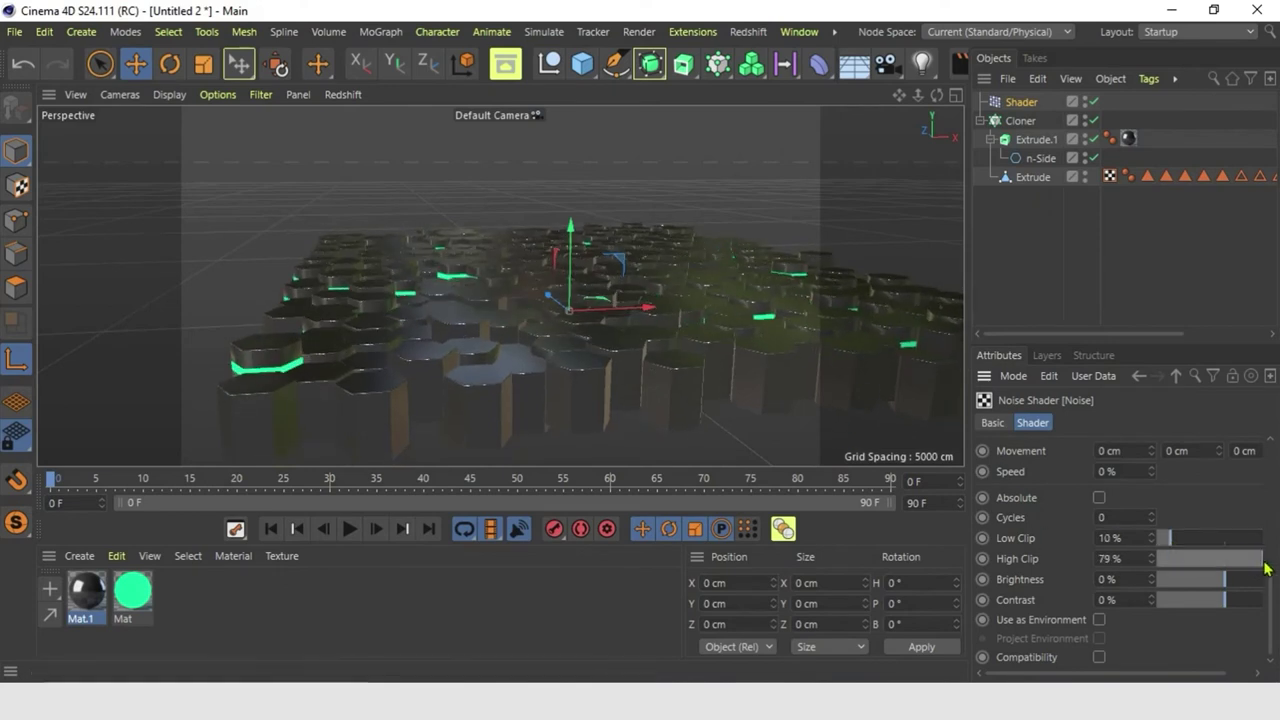
Set the Noise shader's Global Scale to 1500%
scroll(1230, 530, "up", 3)
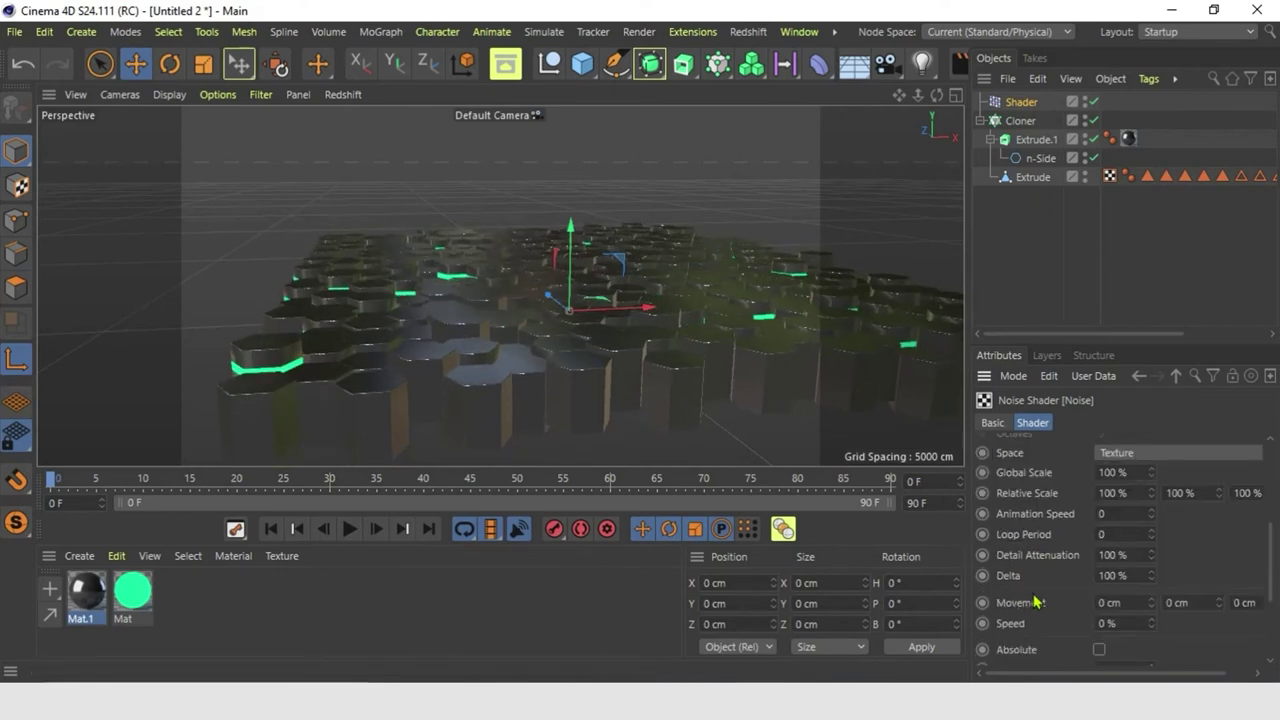
left_click(1124, 471)
key("BackSpace")
key("Return")
left_click_drag(491, 334, 576, 352, "alt")
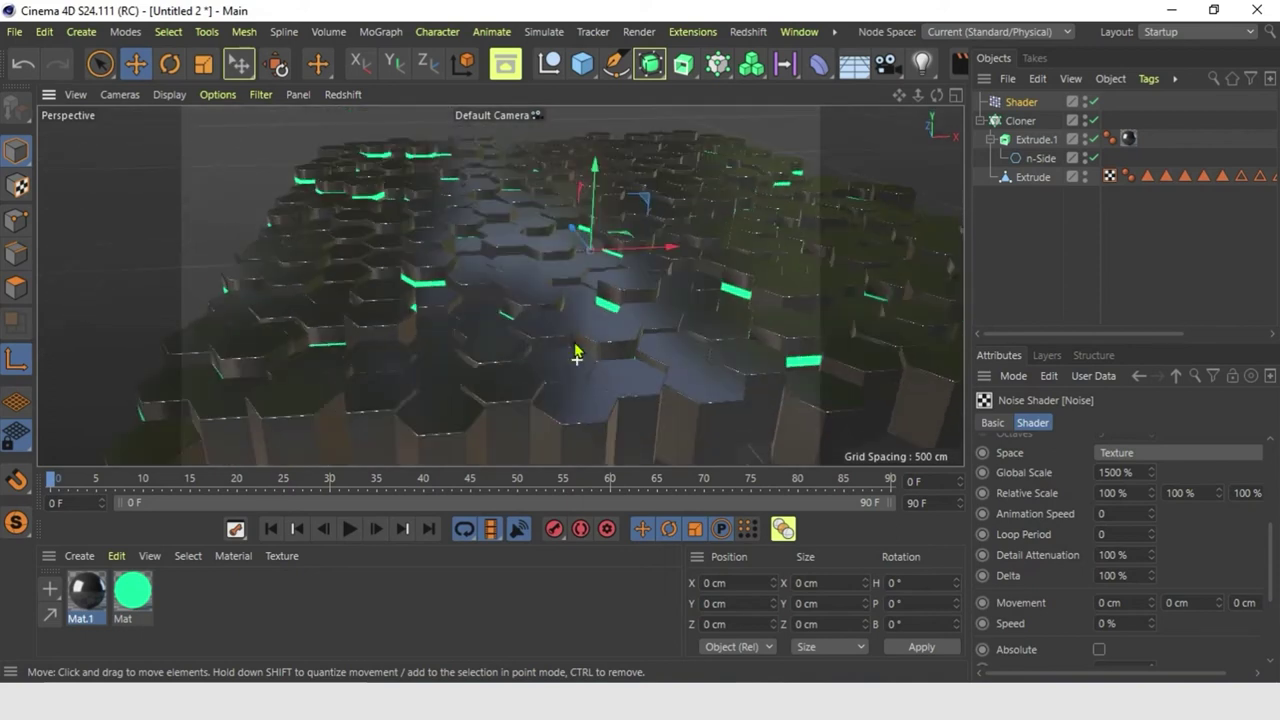
Set the Noise shader's Animation Speed to 1 and preview the animated hexagons
left_click(1110, 513)
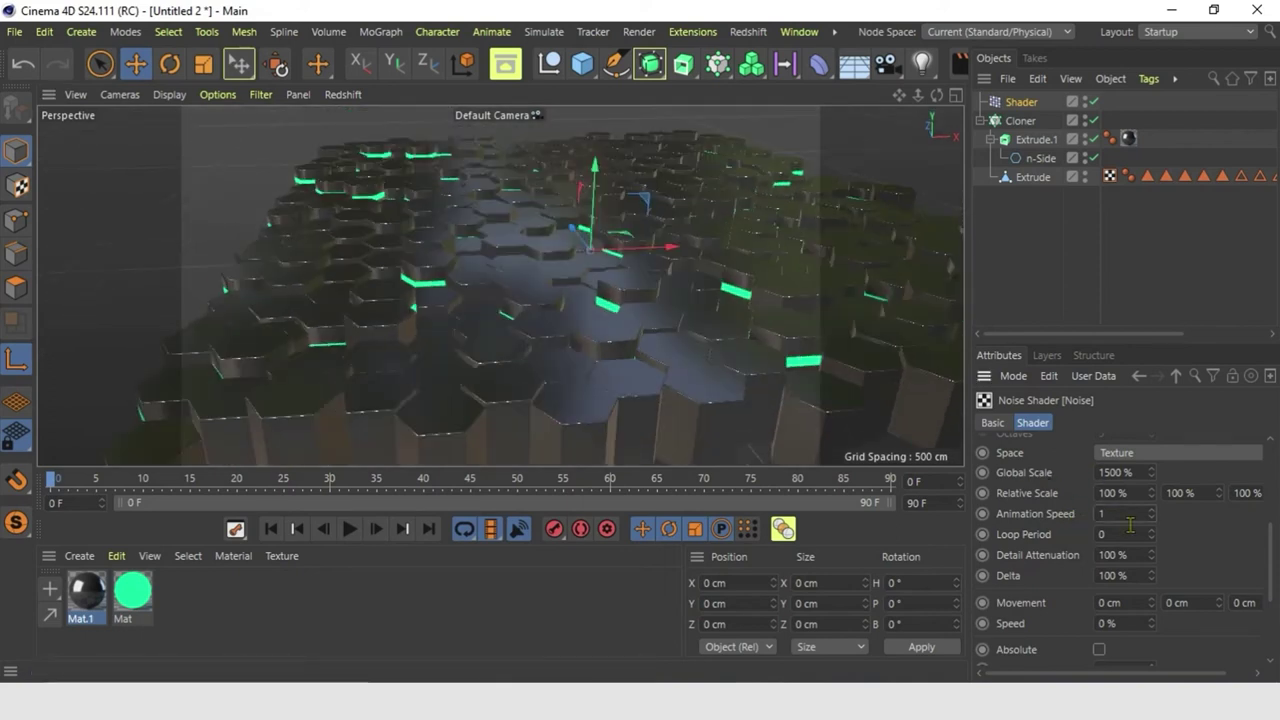
left_click(349, 529)
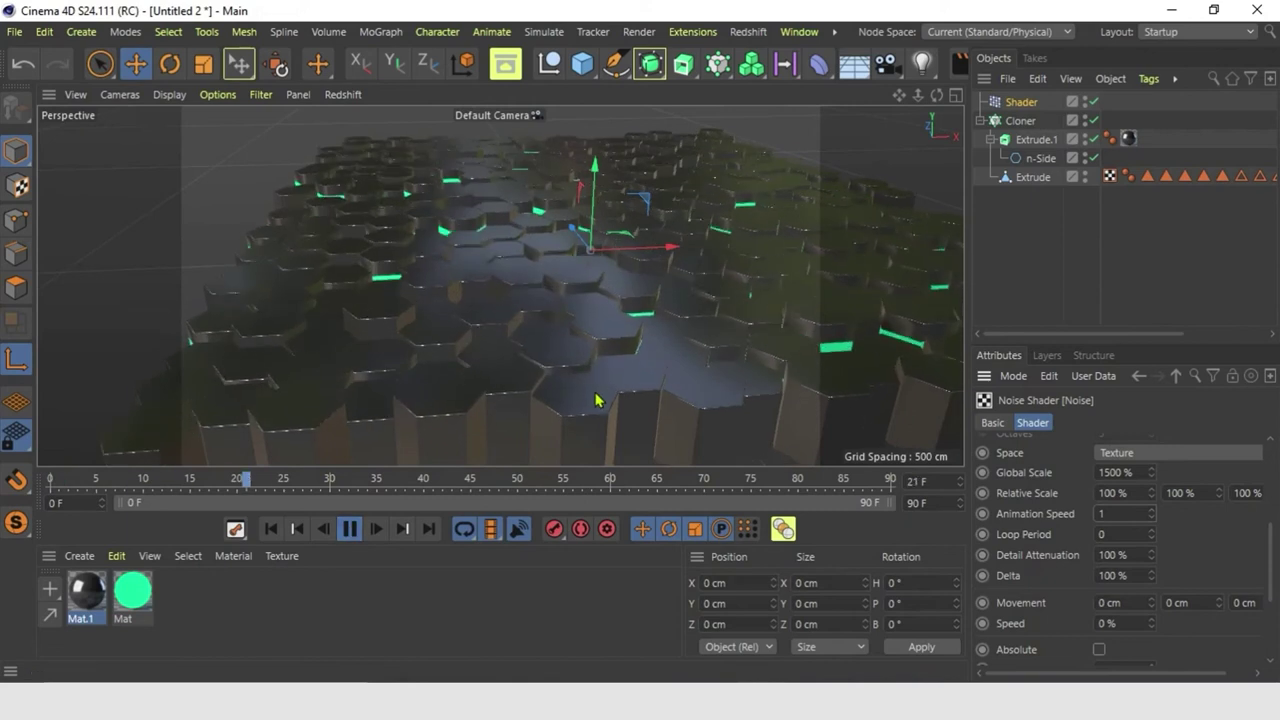
mouse_move(654, 386)
left_mouse_down("alt")
mouse_move(660, 406)
mouse_move(643, 403)
mouse_move(654, 374)
mouse_move(709, 346)
mouse_move(643, 357)
mouse_move(668, 432)
mouse_move(658, 390)
left_mouse_up("alt")
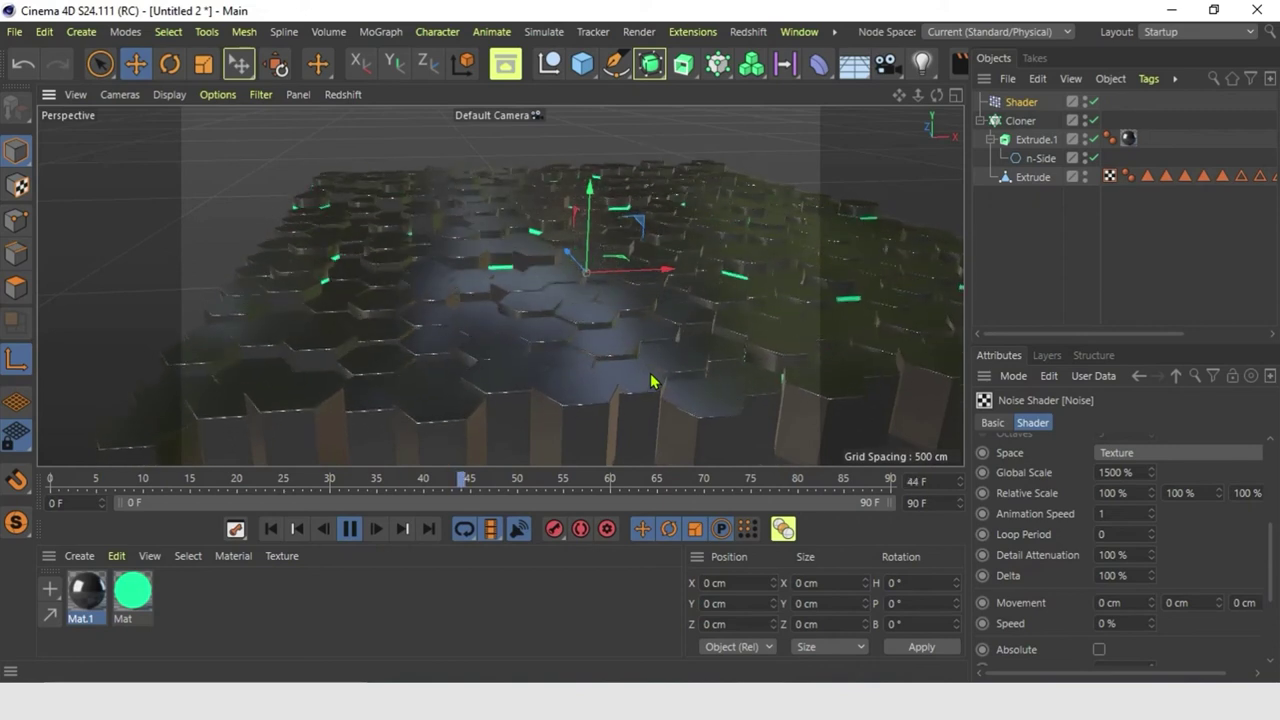
left_click(352, 529)
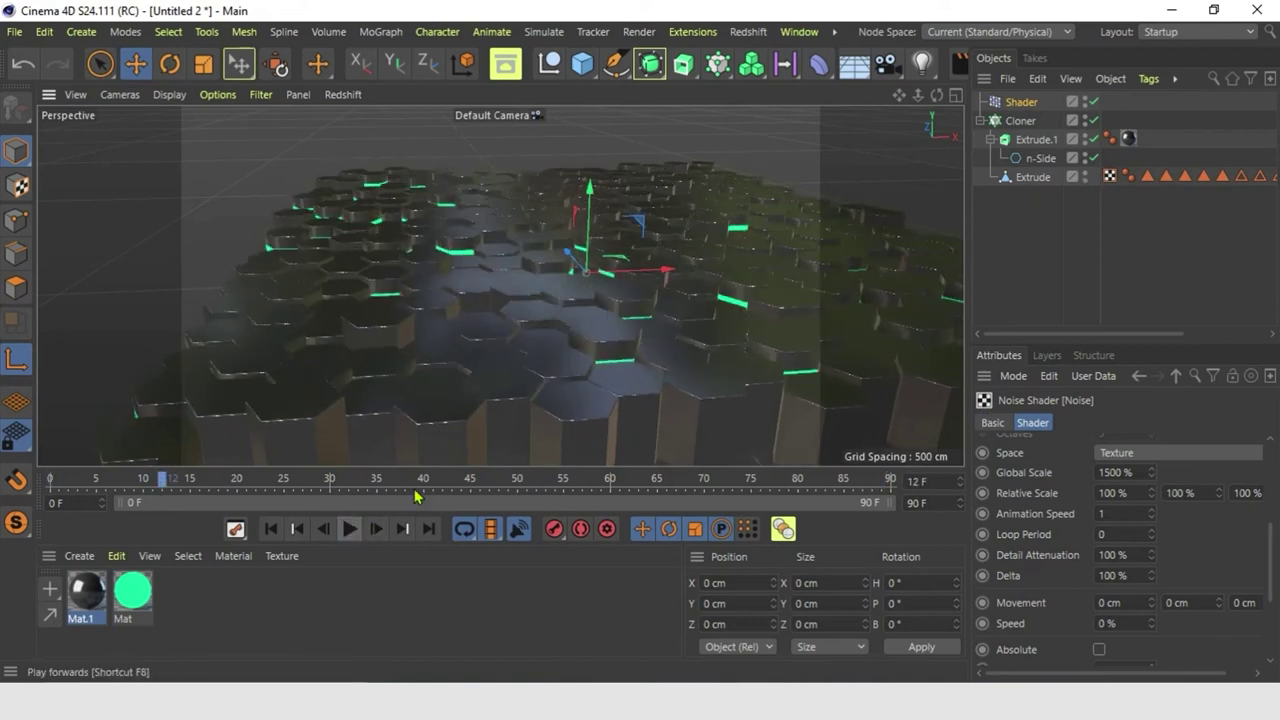
Scrub through the animation from the first frame and extend the timeline's end to frame 125
left_click(52, 478)
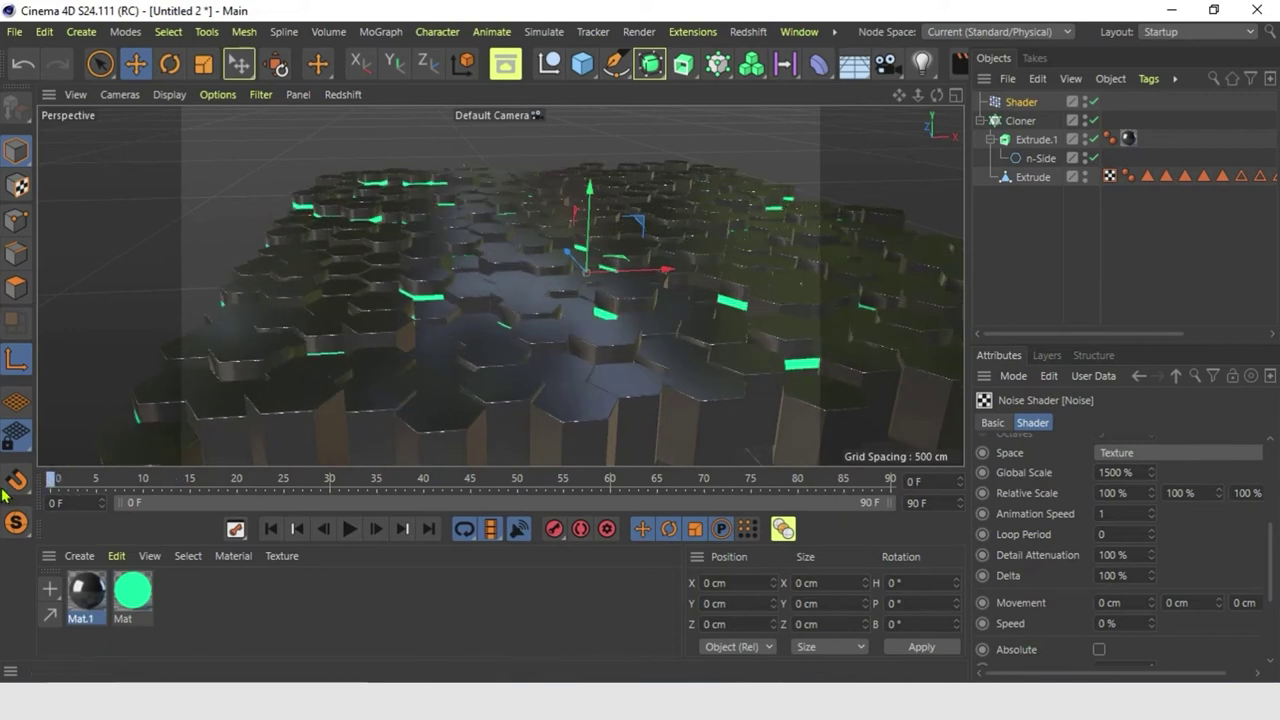
left_click_drag(60, 479, 966, 508)
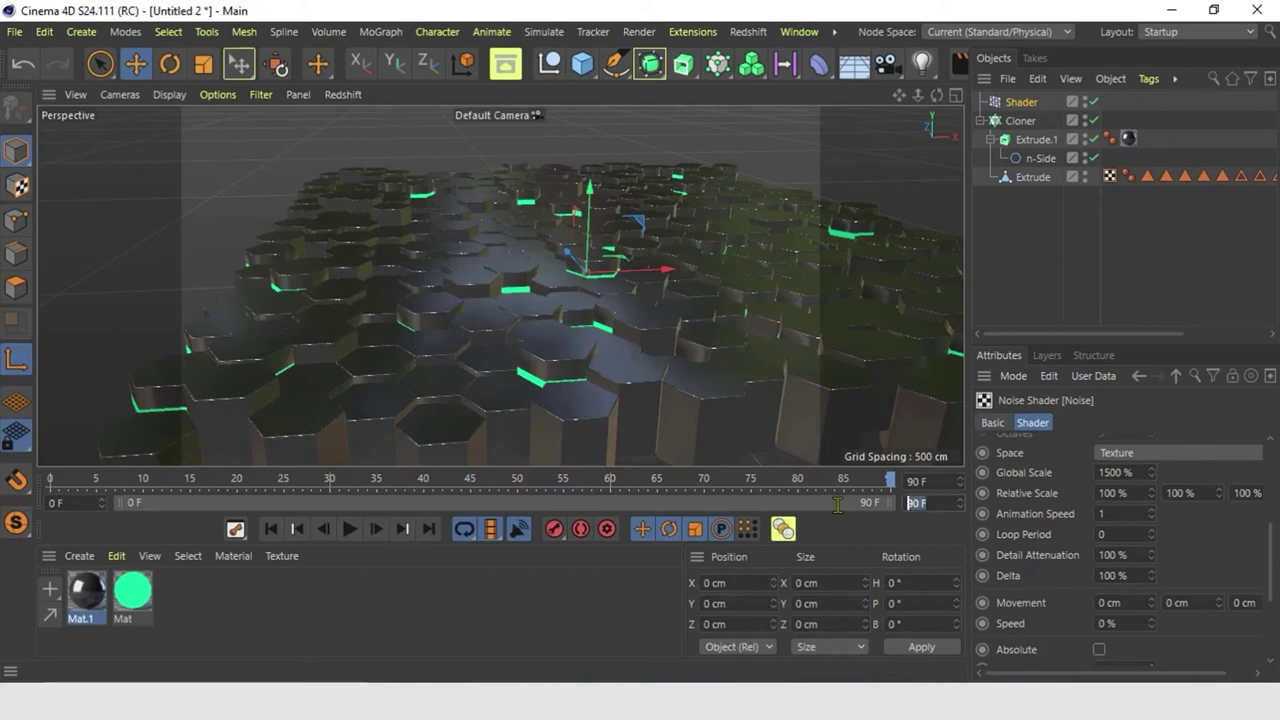
type("125")
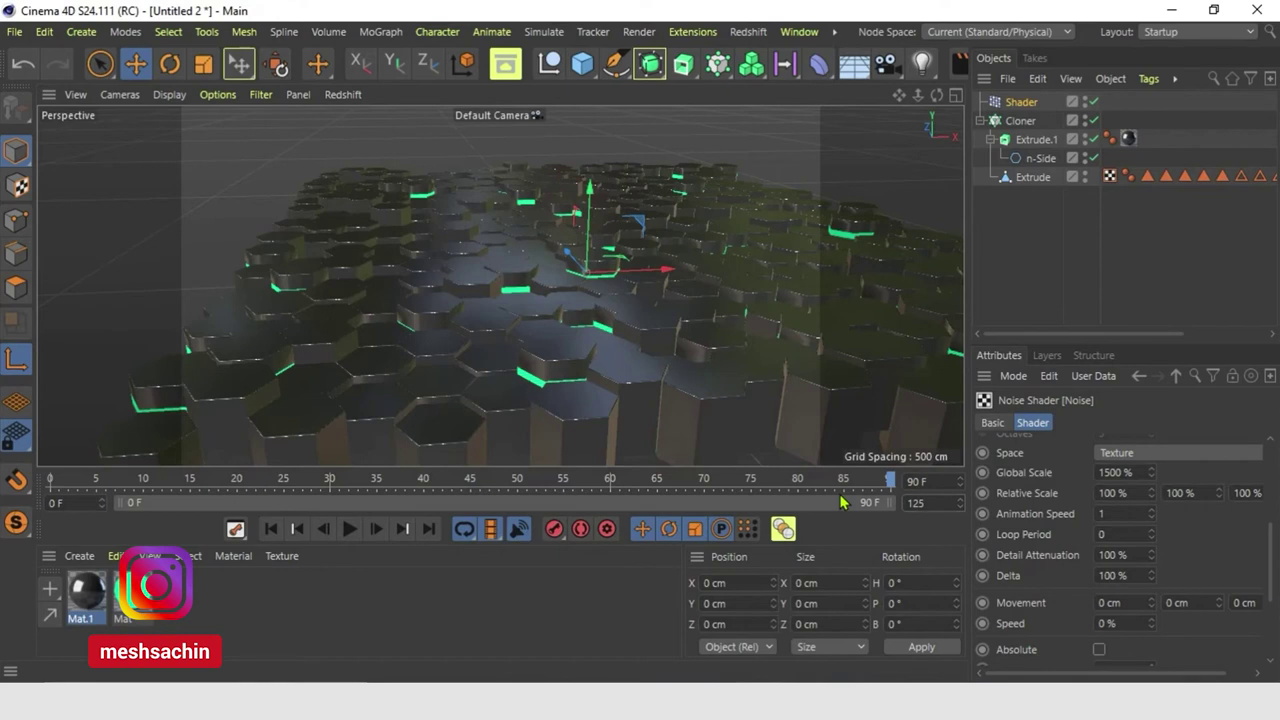
key("Return")
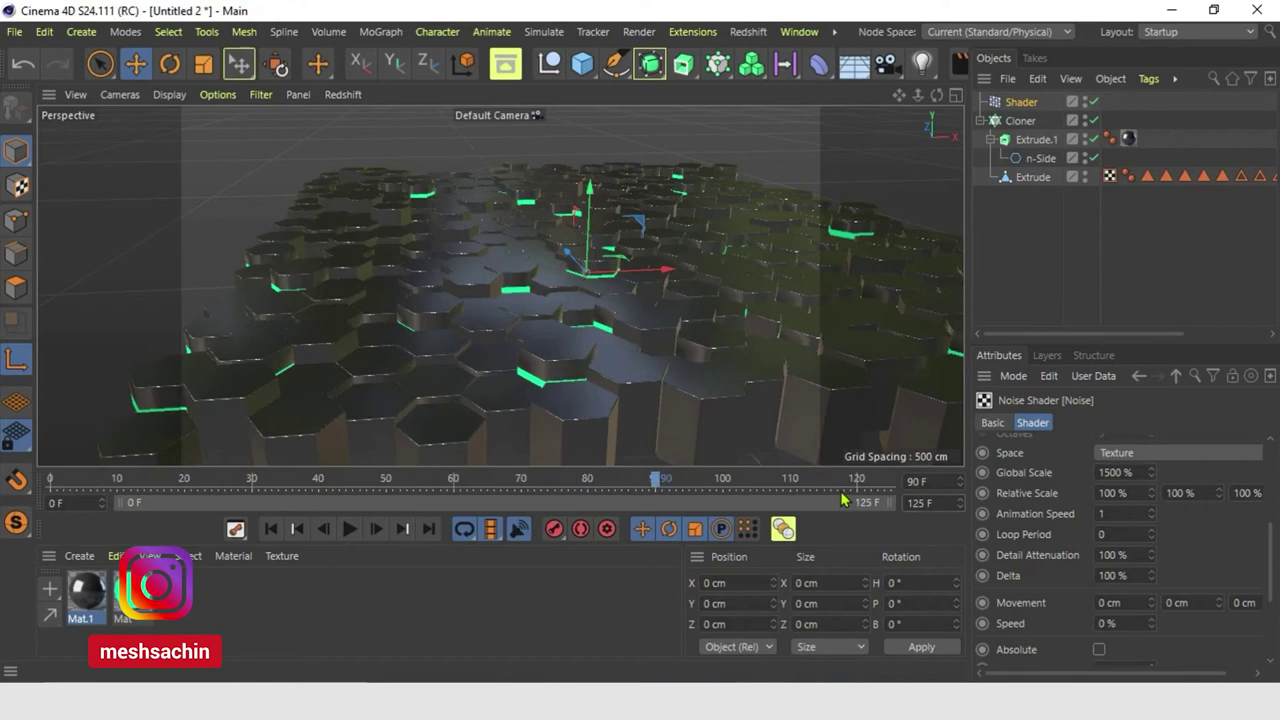
Play the extended animation from the start and examine the moving hexagons and glowing bands from different angles
left_click_drag(57, 480, 49, 480)
left_click(350, 529)
scroll(497, 313, "down", 2)
scroll(510, 350, "up", 2)
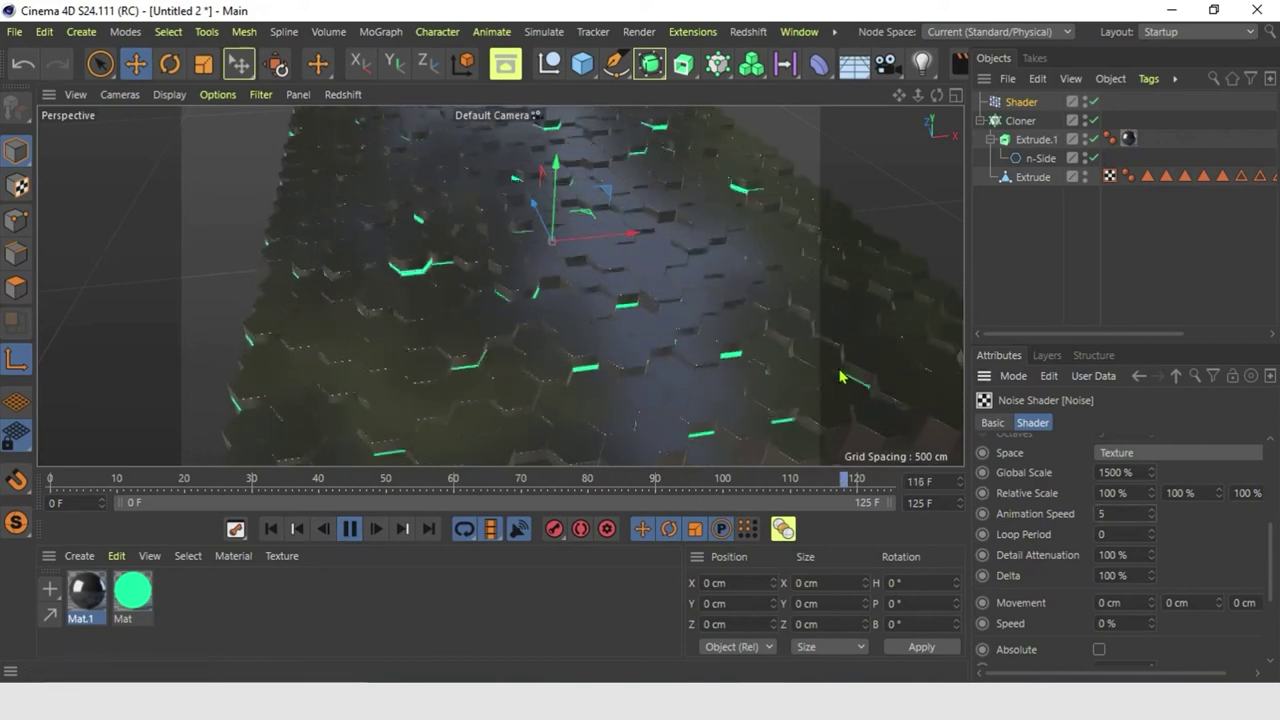
left_click_drag(778, 368, 760, 335, "alt")
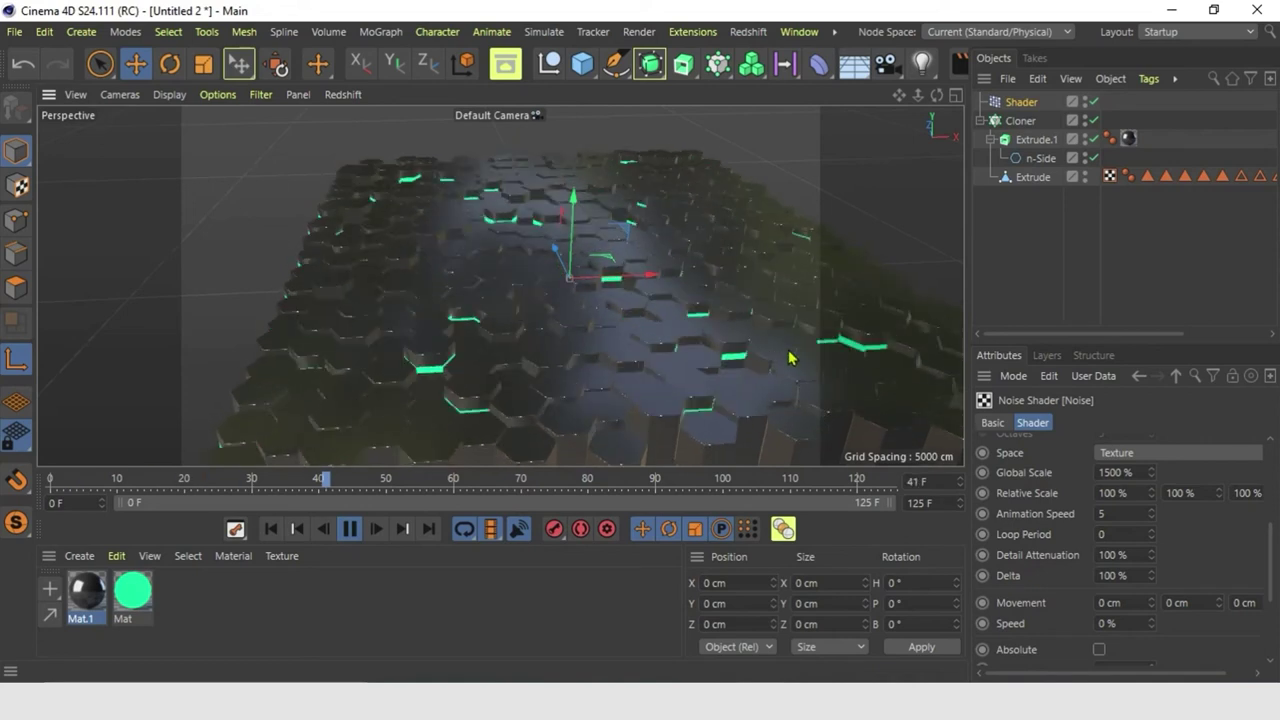
middle_click_drag(672, 384, 636, 391, "alt")
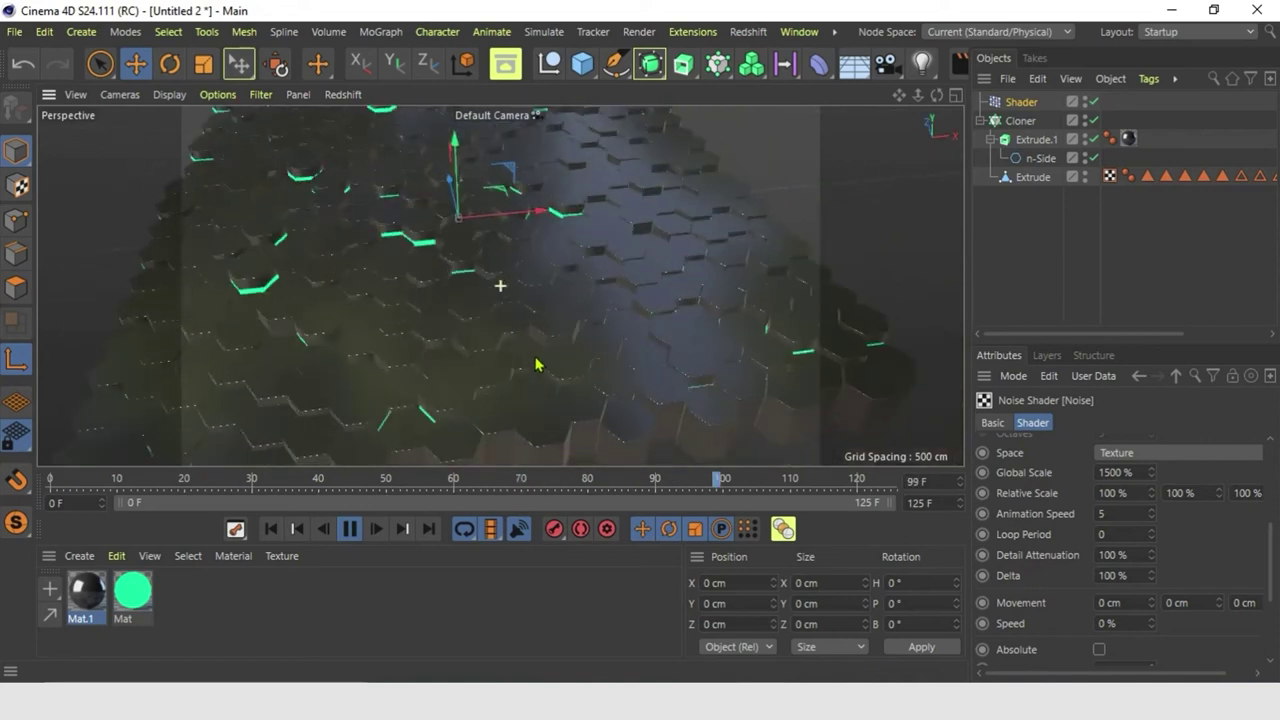
scroll(637, 397, "up", 2)
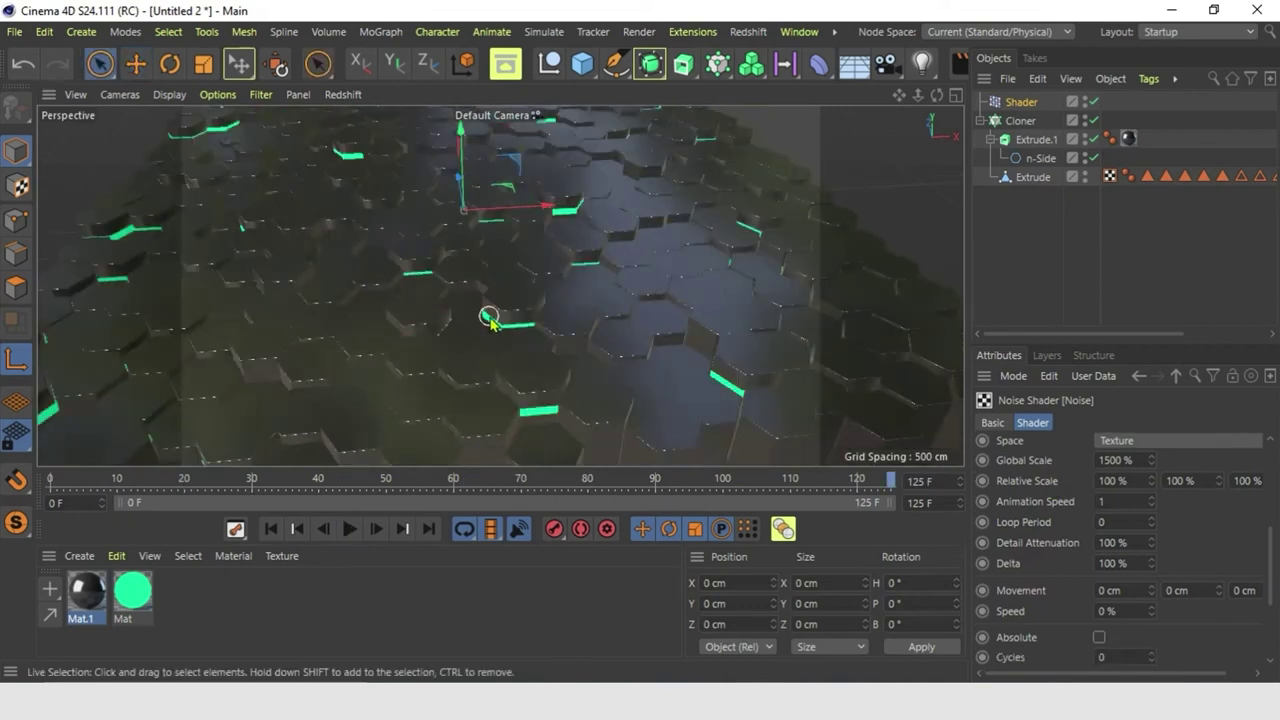
Add a camera and reset its X, Y, Z position and its heading and pitch rotation to 0
scroll(490, 315, "down", 5)
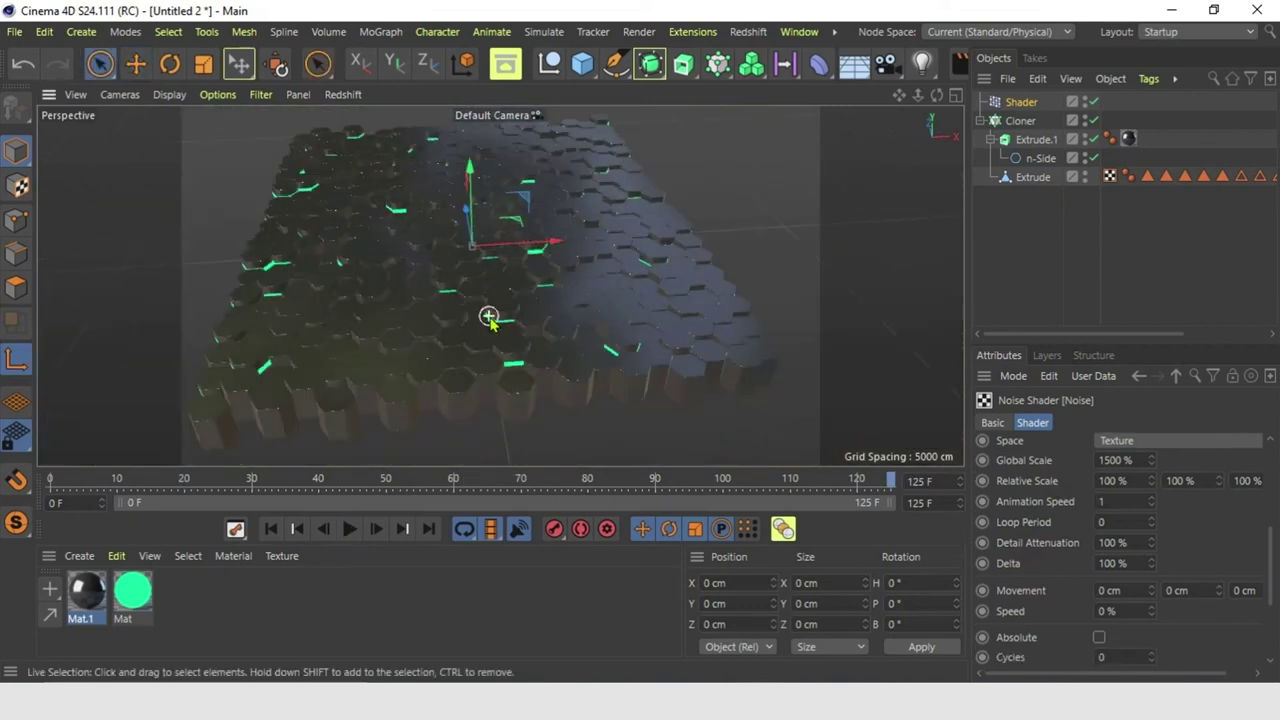
left_click_drag(490, 315, 692, 325, "alt")
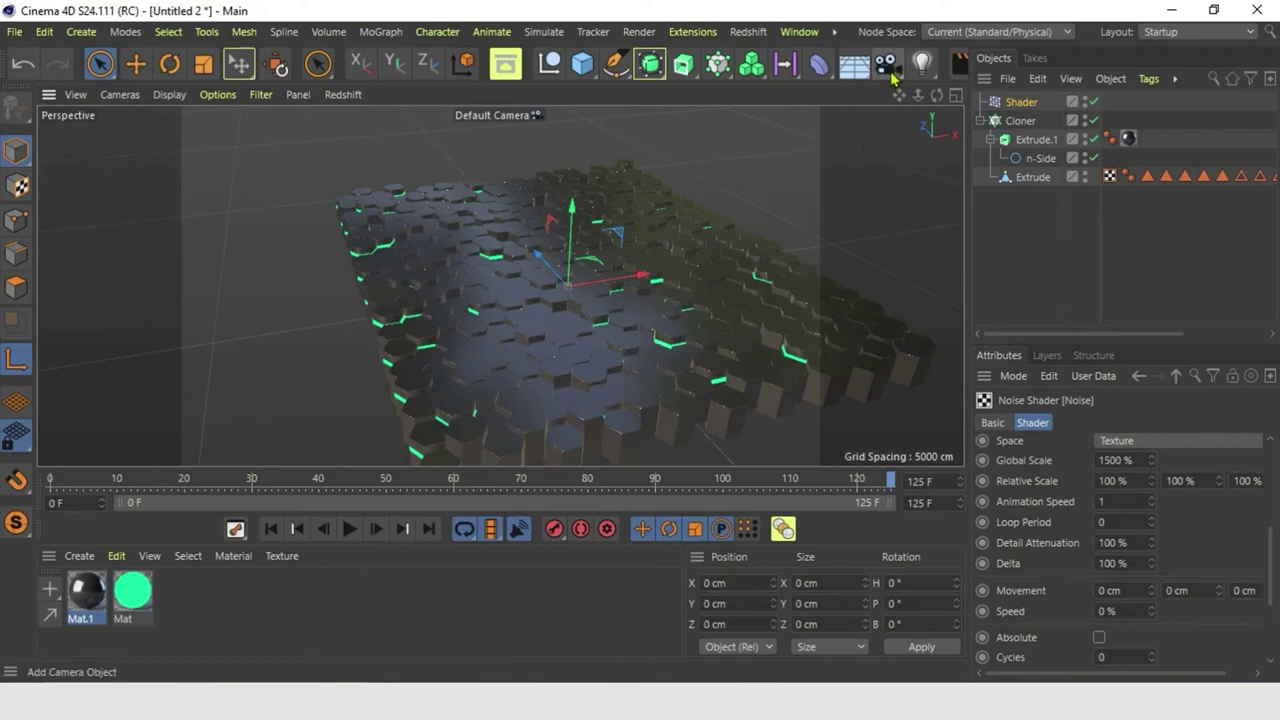
left_click(886, 65)
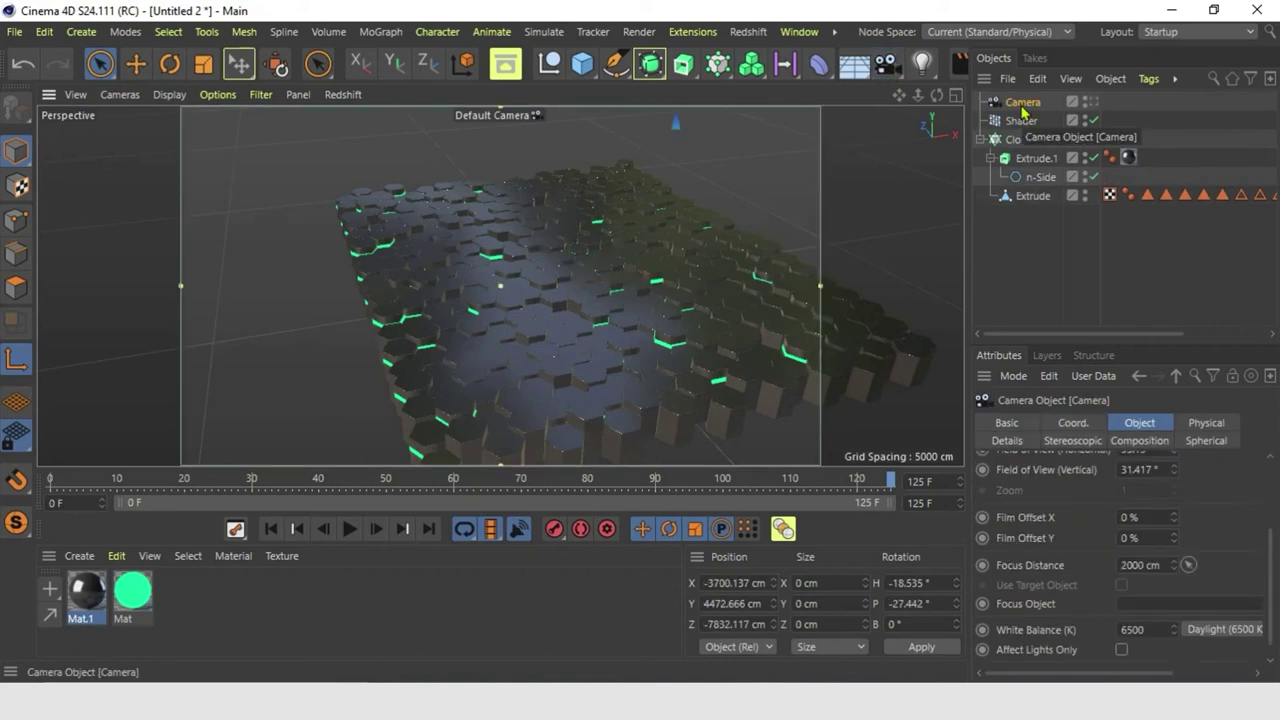
left_click(1073, 423)
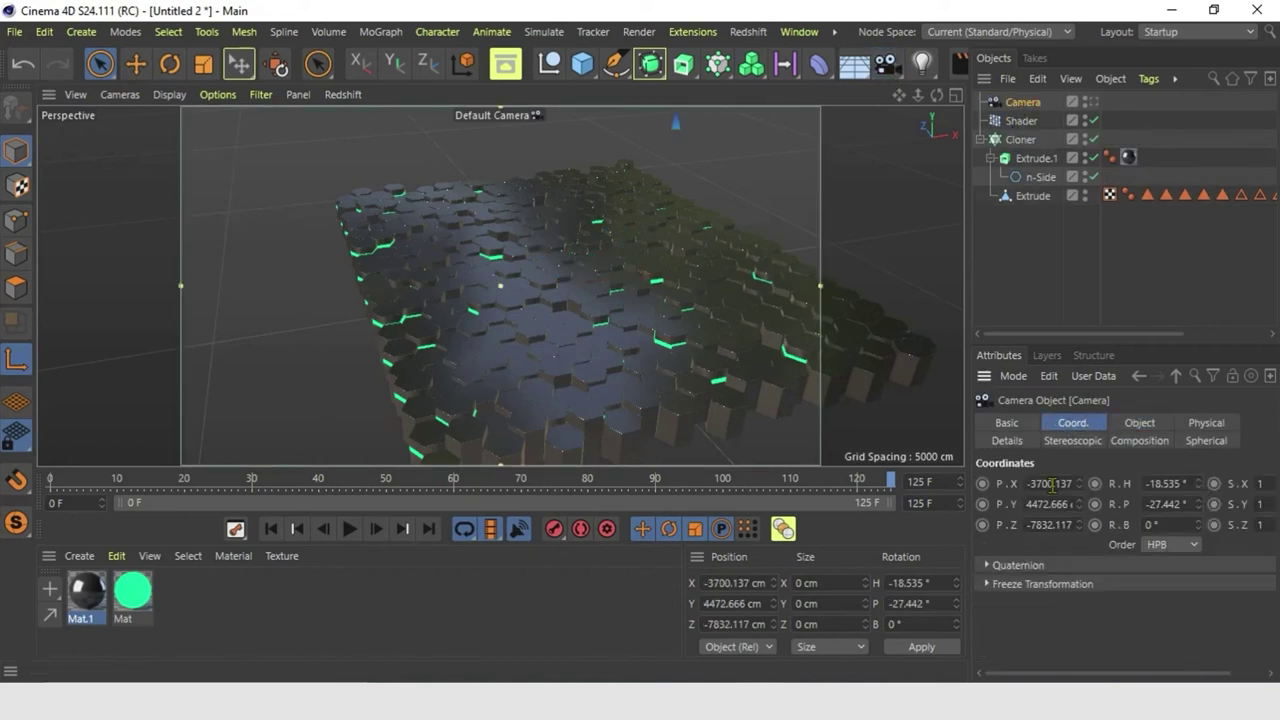
right_click(1079, 484)
right_click(1079, 504)
right_click(1079, 525)
left_click_drag(577, 369, 700, 371, "alt")
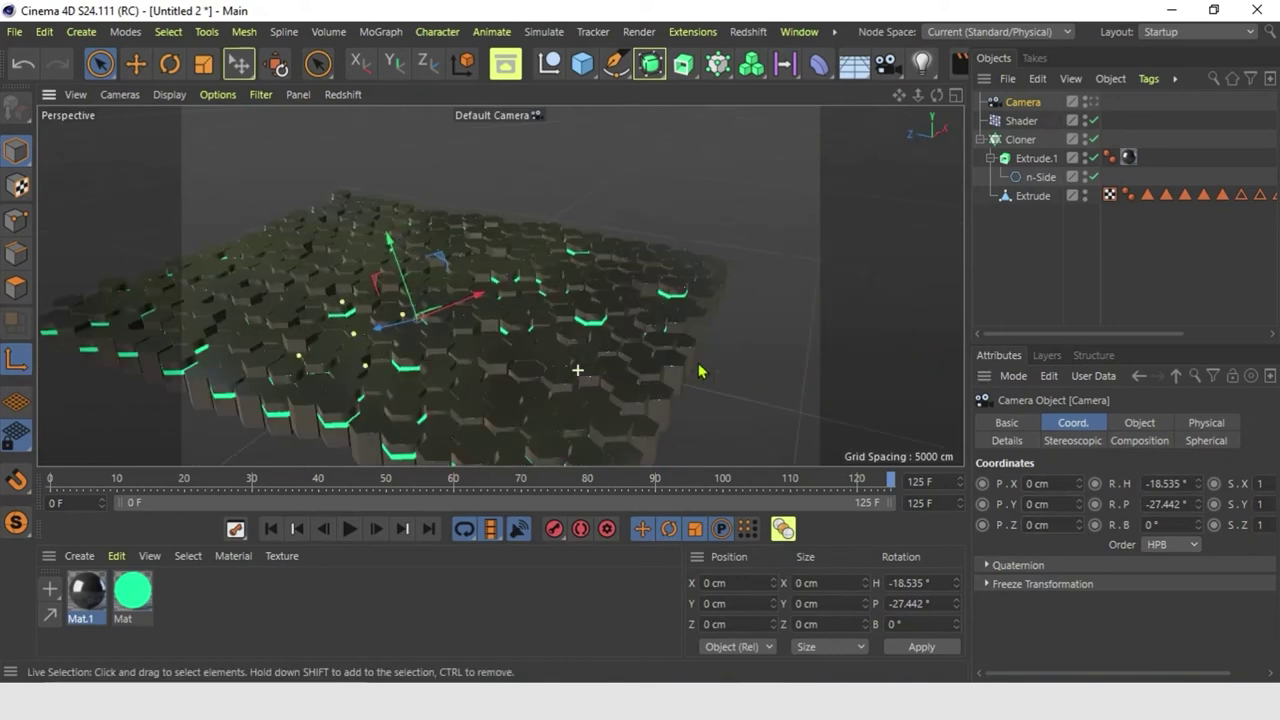
right_click(1199, 484)
right_click(1199, 504)
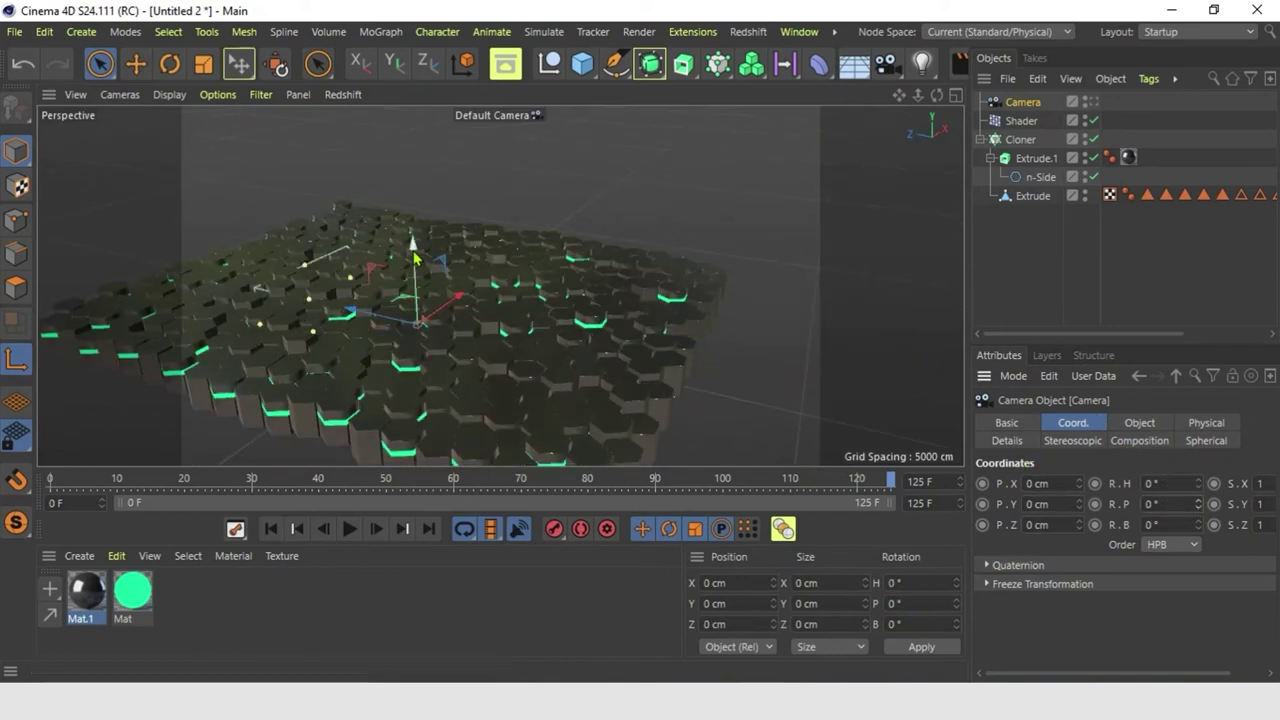
Move the camera to about 1006 cm in Y and -3656 cm in Z, and set its pitch to -28°
left_click_drag(415, 258, 411, 177)
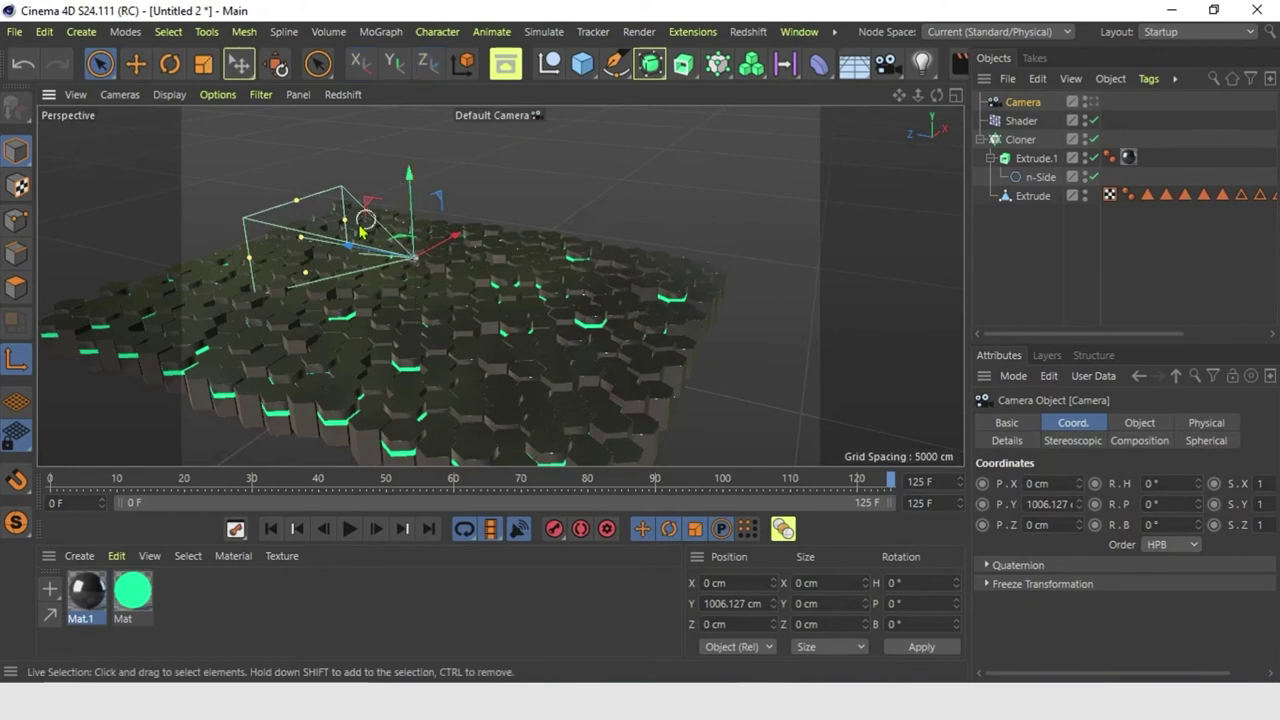
left_click_drag(352, 248, 540, 337)
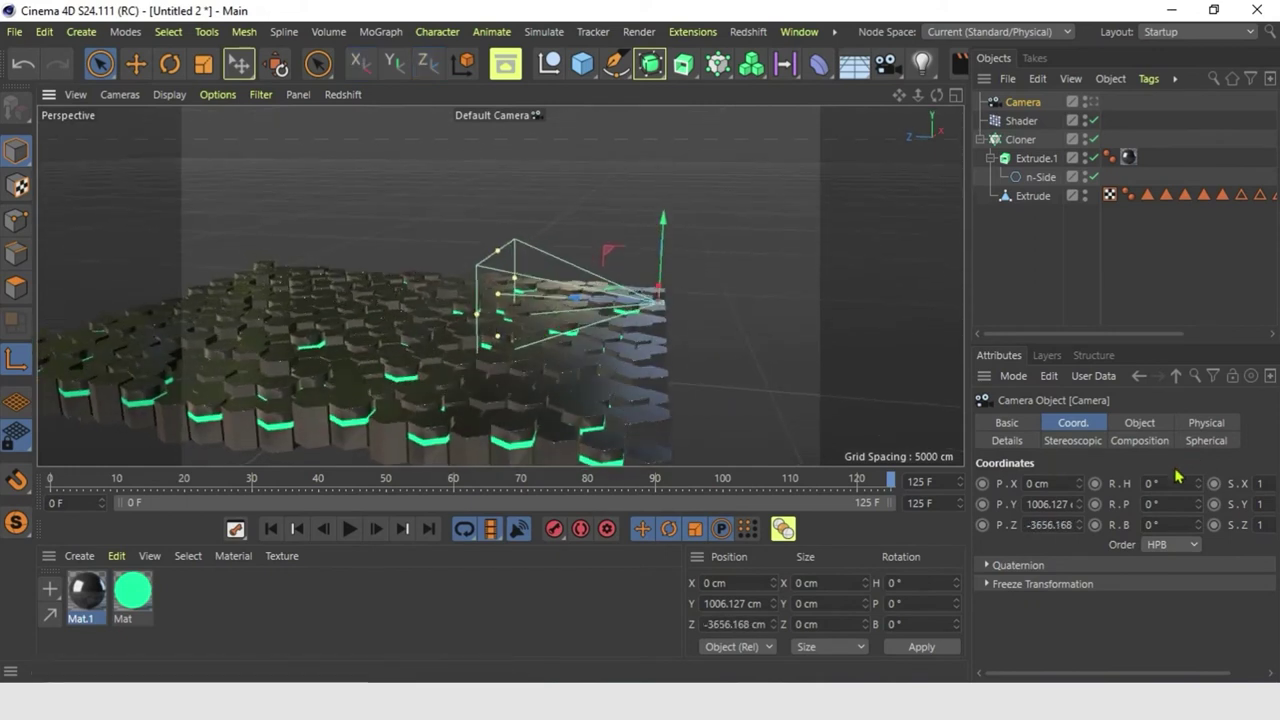
left_click_drag(1200, 511, 1201, 511)
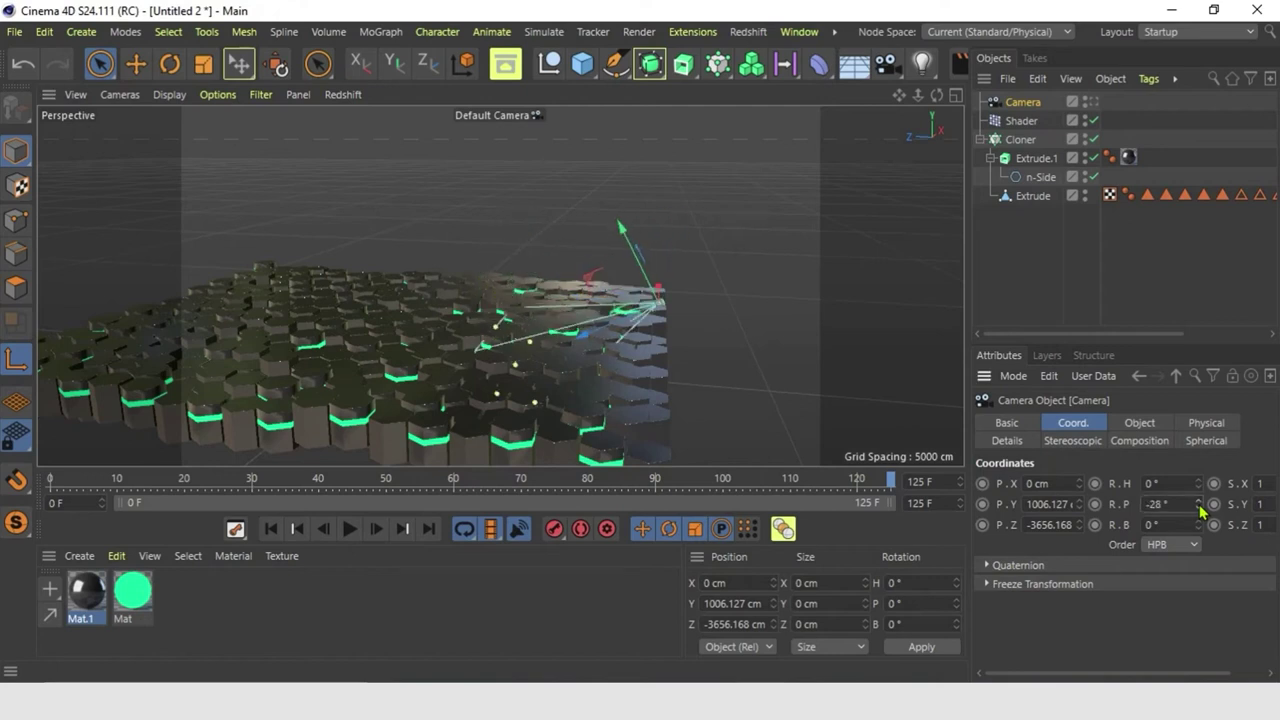
Look through the camera, pull it back to about Y 1522 cm and Z -4622 cm, and return to the default view
left_click(1094, 102)
scroll(572, 241, "down", 3)
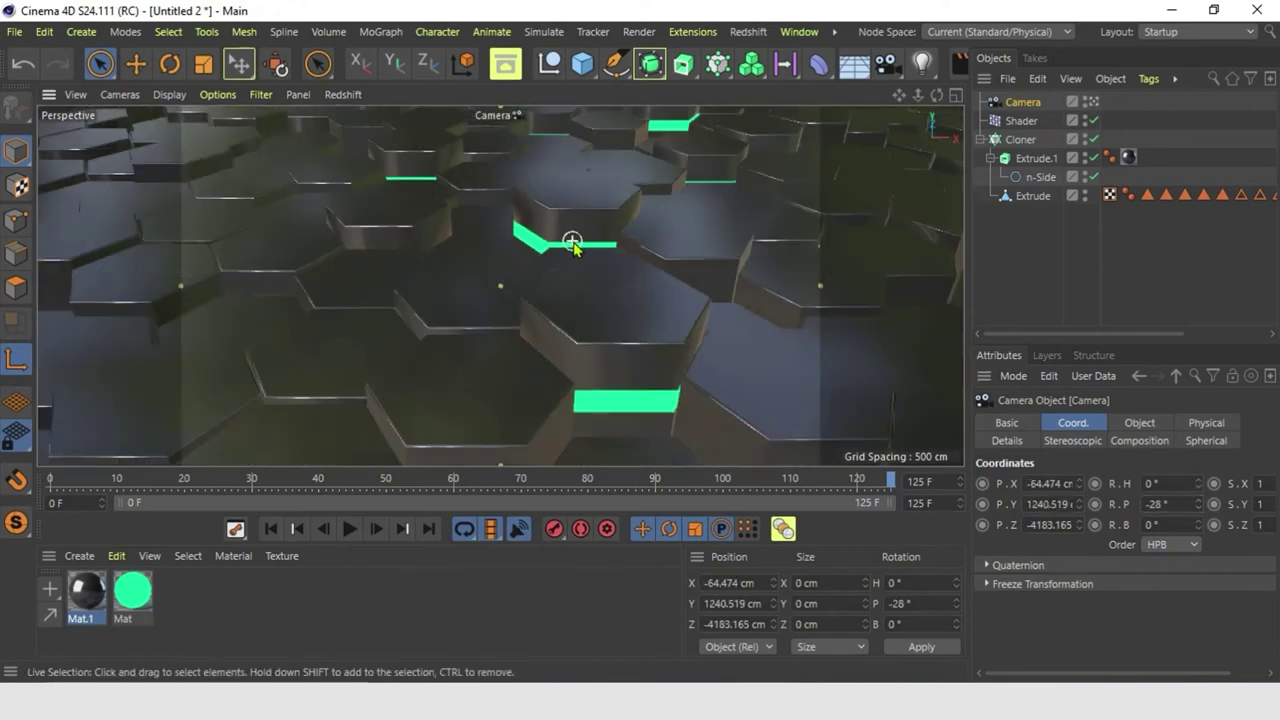
scroll(573, 245, "down", 5)
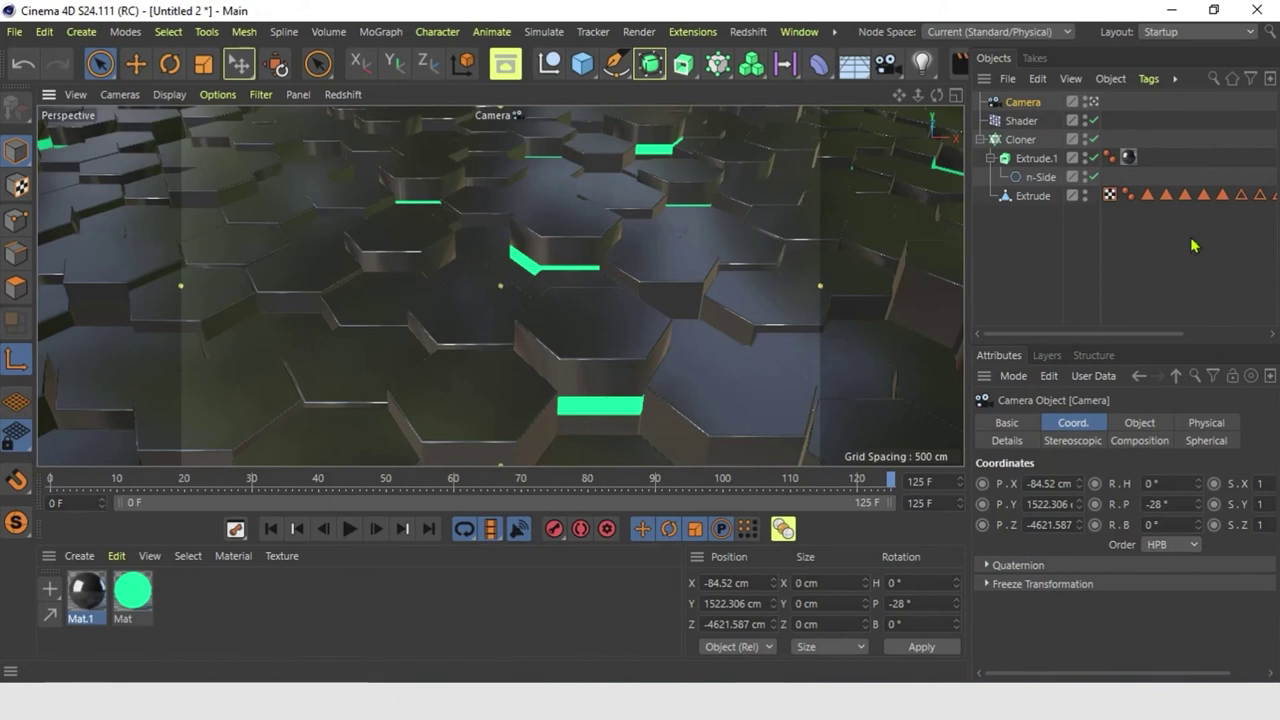
left_click(1091, 101)
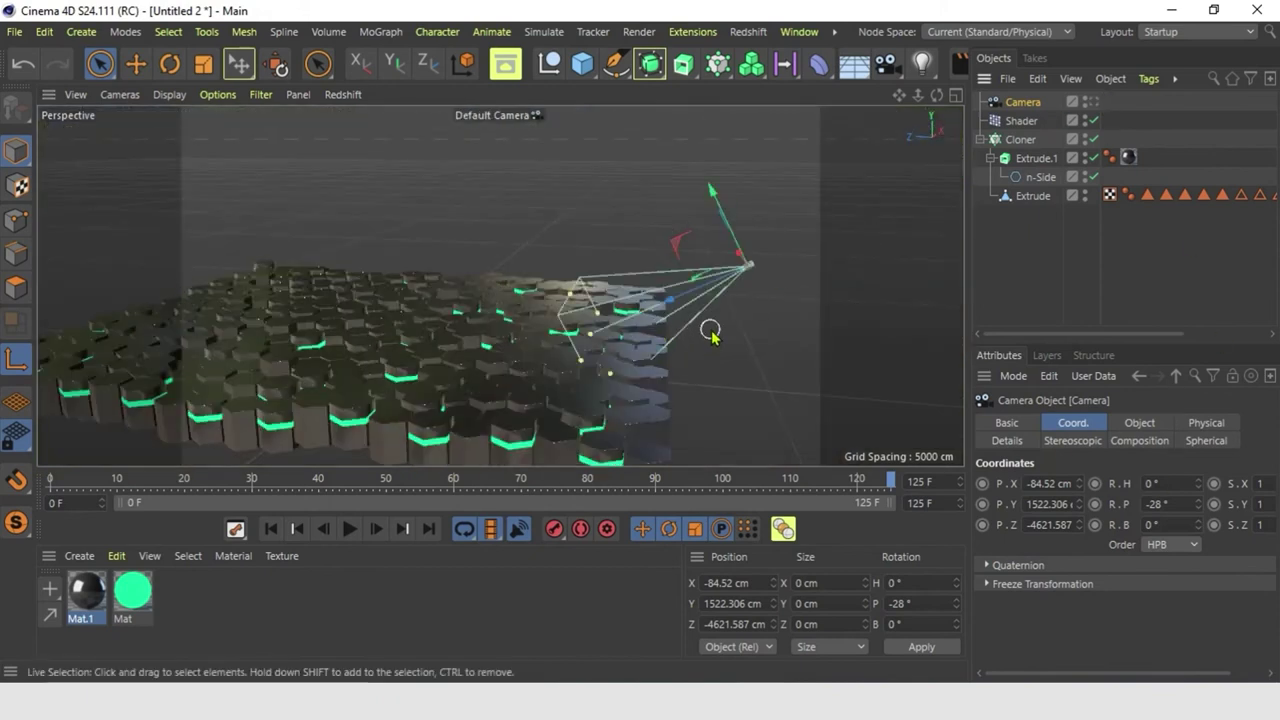
Add a null object, make the camera its child, and undo the accidental selection of the Cloner
left_click(549, 64)
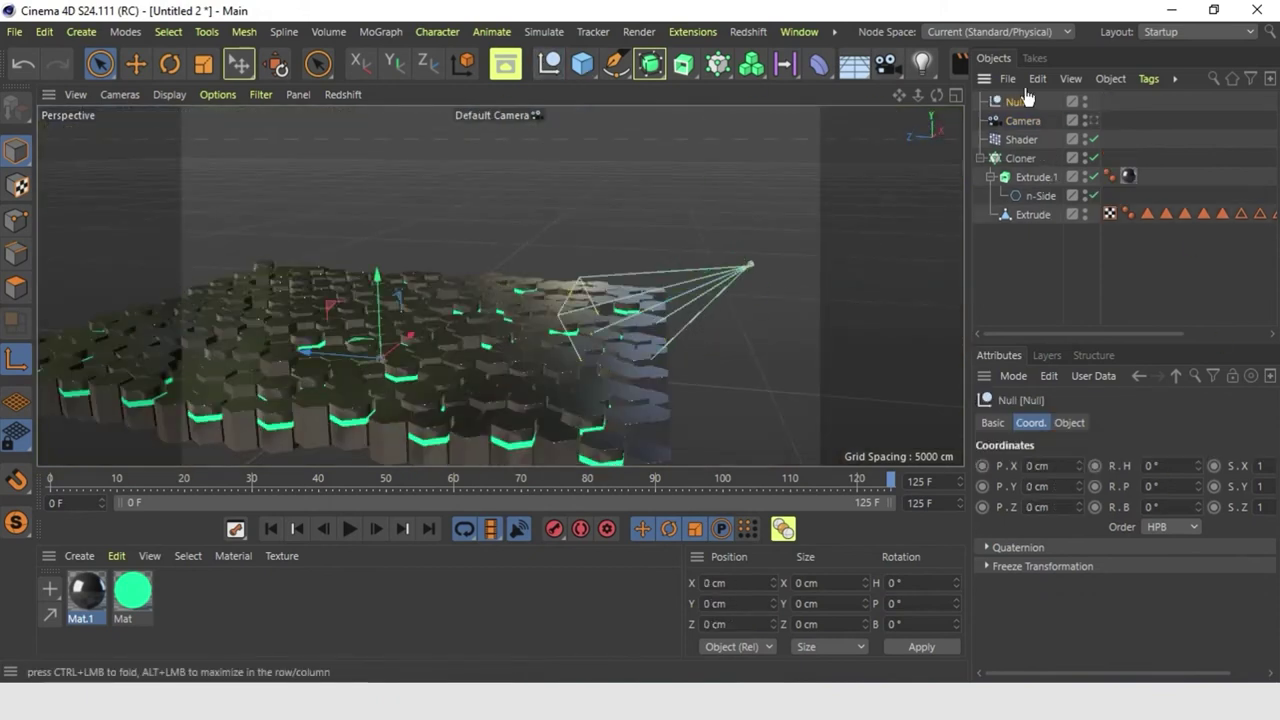
left_click_drag(1032, 125, 1018, 102)
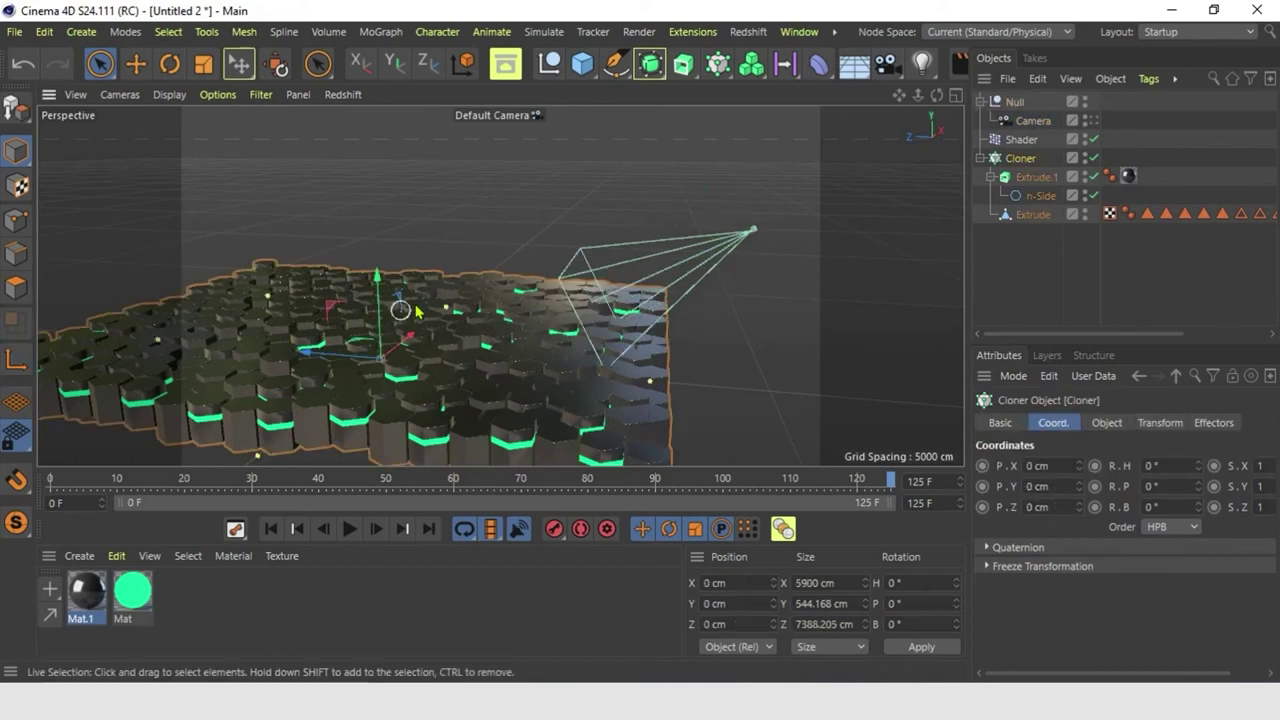
key("ctrl+z")
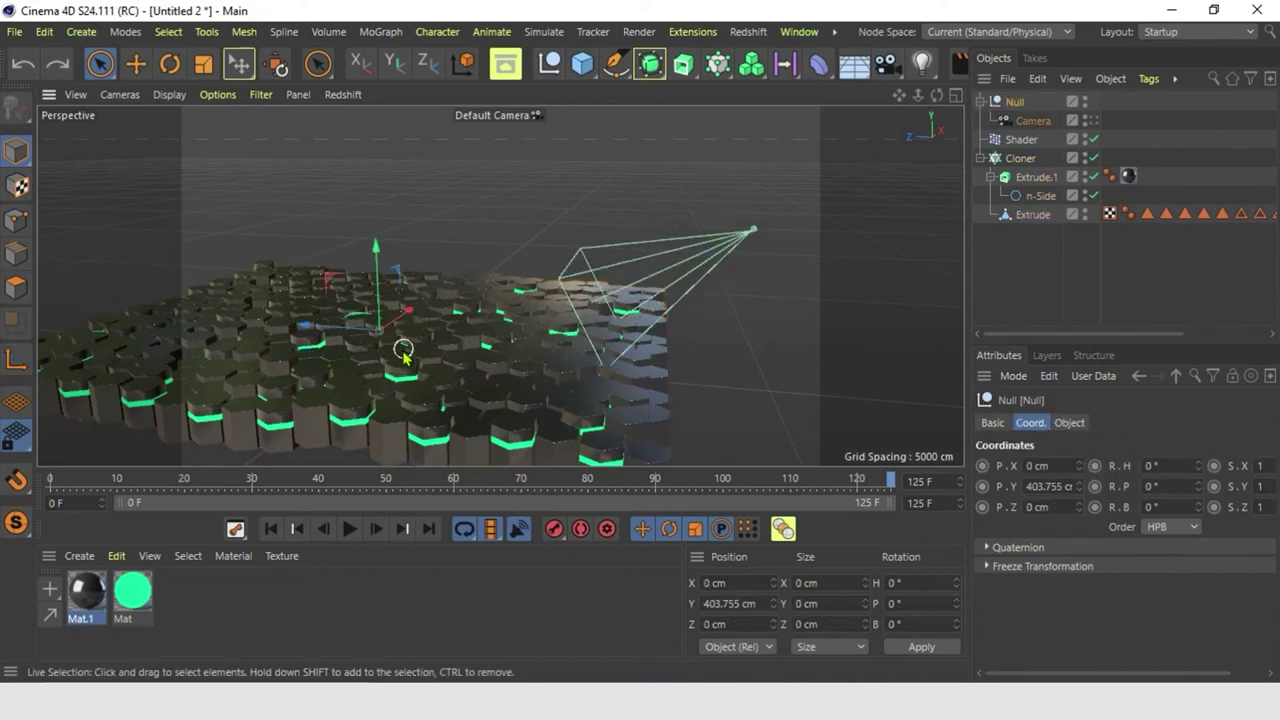
Collapse the Cloner hierarchy, add a MoInstance of the Cloner and place it below the Cloner in the object list
left_click_drag(378, 326, 386, 260)
key("ctrl+z")
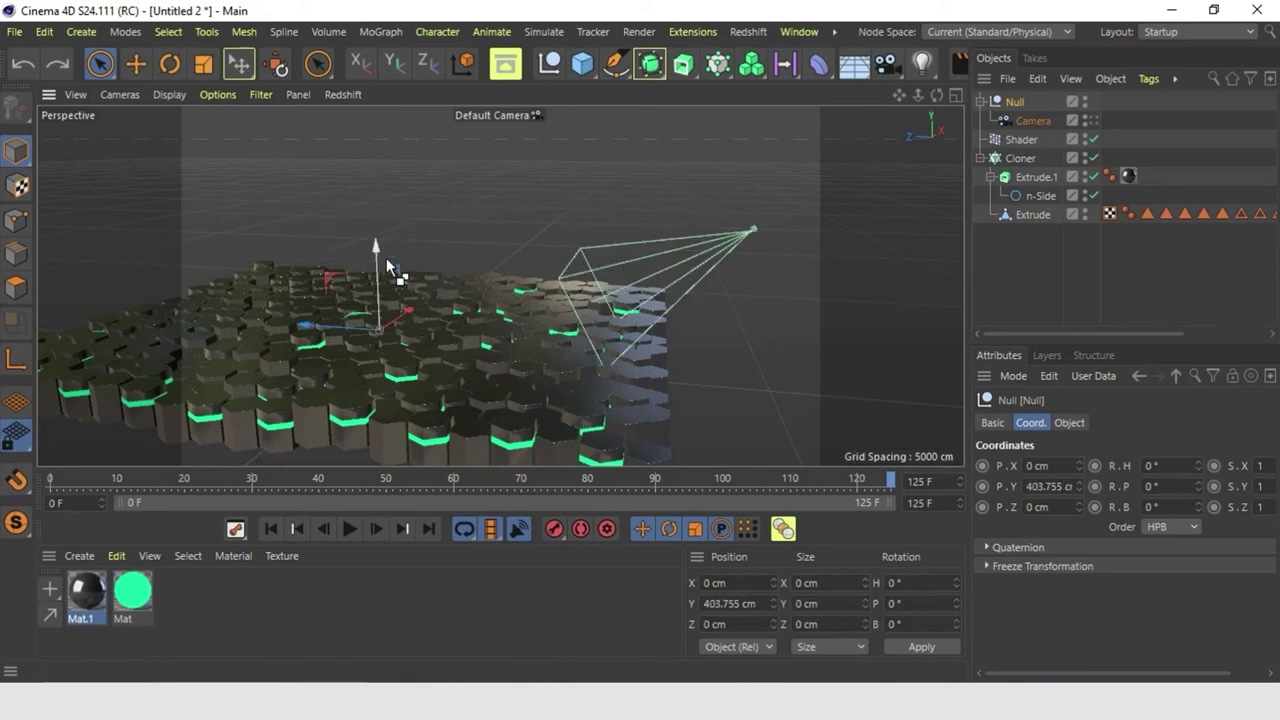
left_click(1033, 160)
left_click(981, 158)
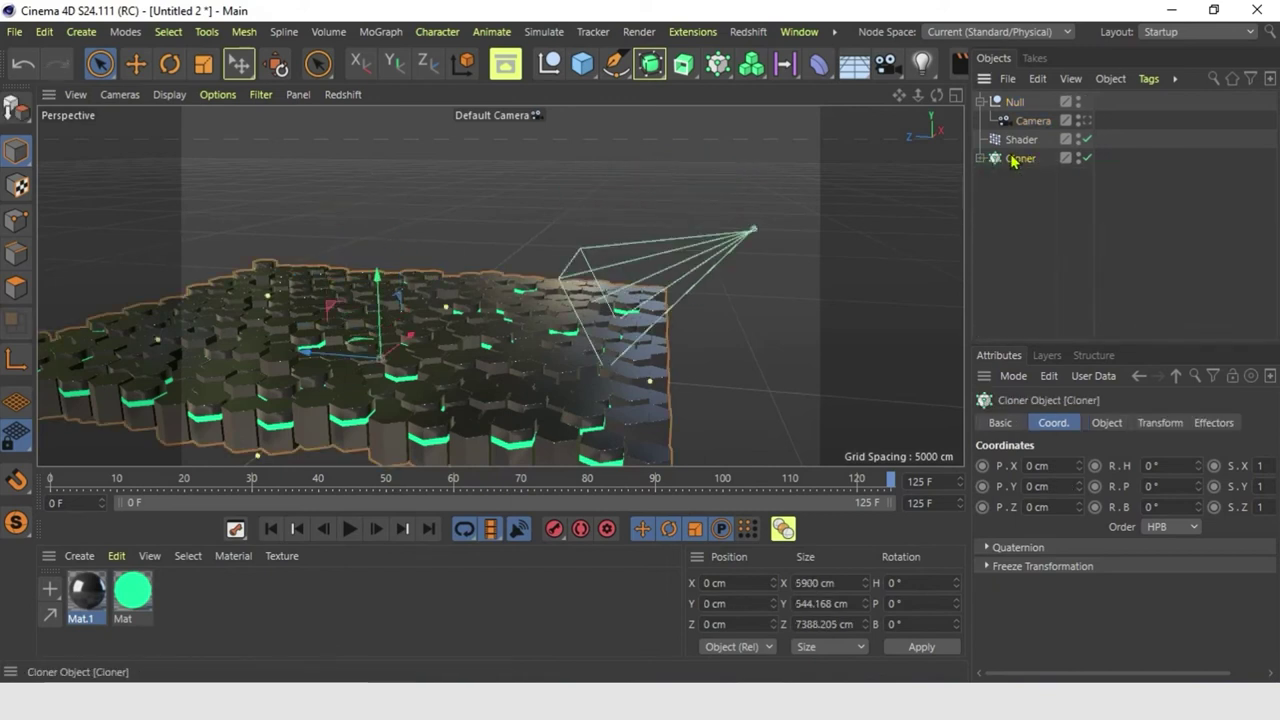
left_click(718, 64)
left_click(601, 207)
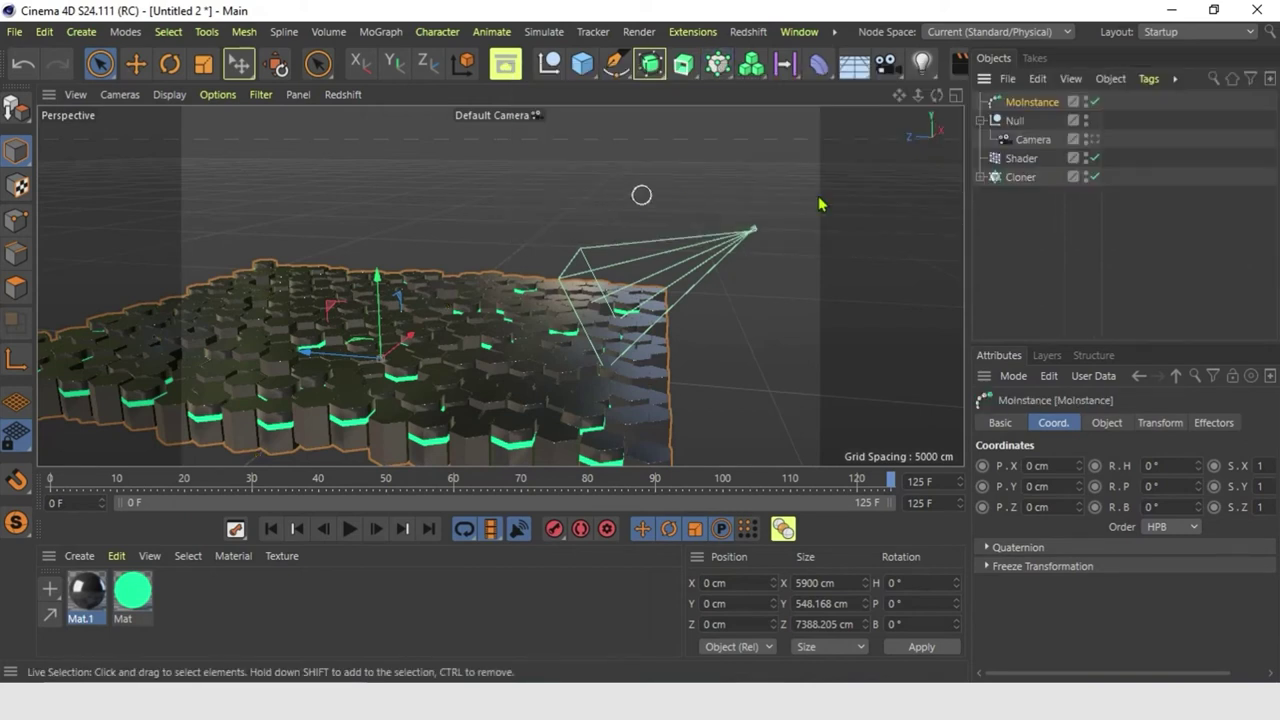
left_click_drag(1018, 103, 1023, 206)
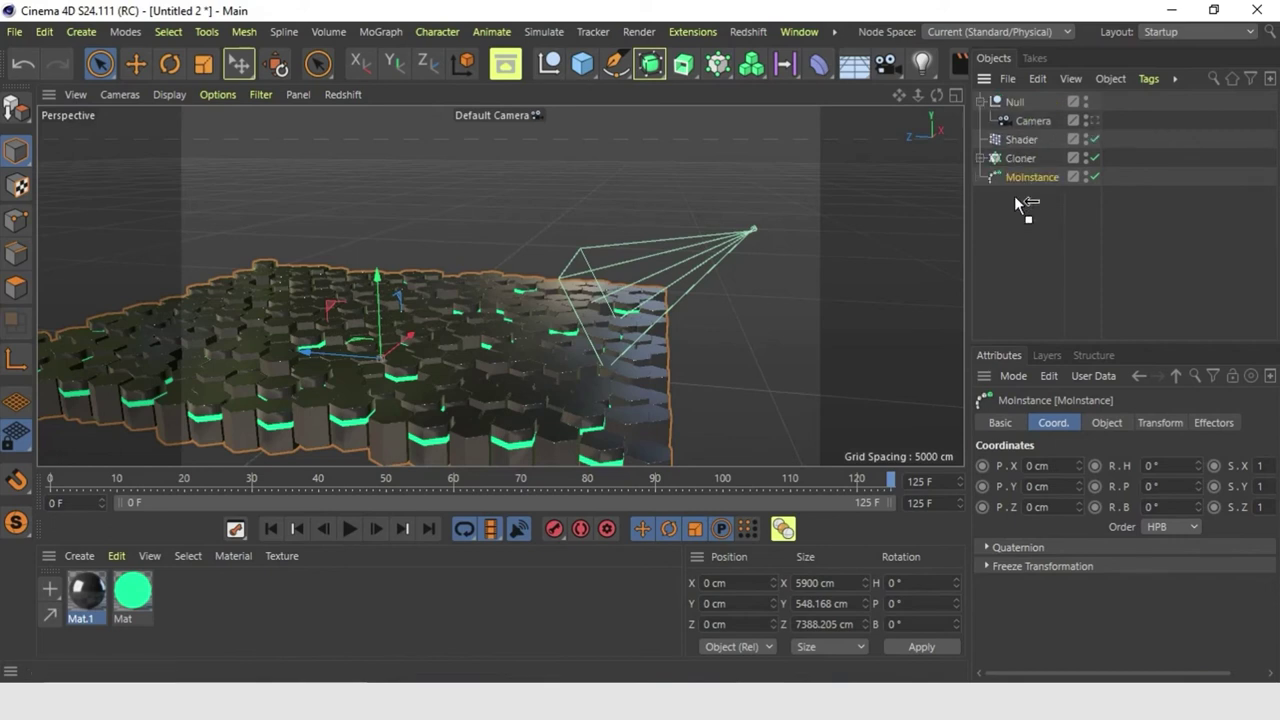
Move the MoInstance along Z to about 7384 cm so its hexagons continue the original honeycomb without a gap
scroll(447, 360, "down", 3)
middle_click_drag(446, 354, 575, 394, "alt")
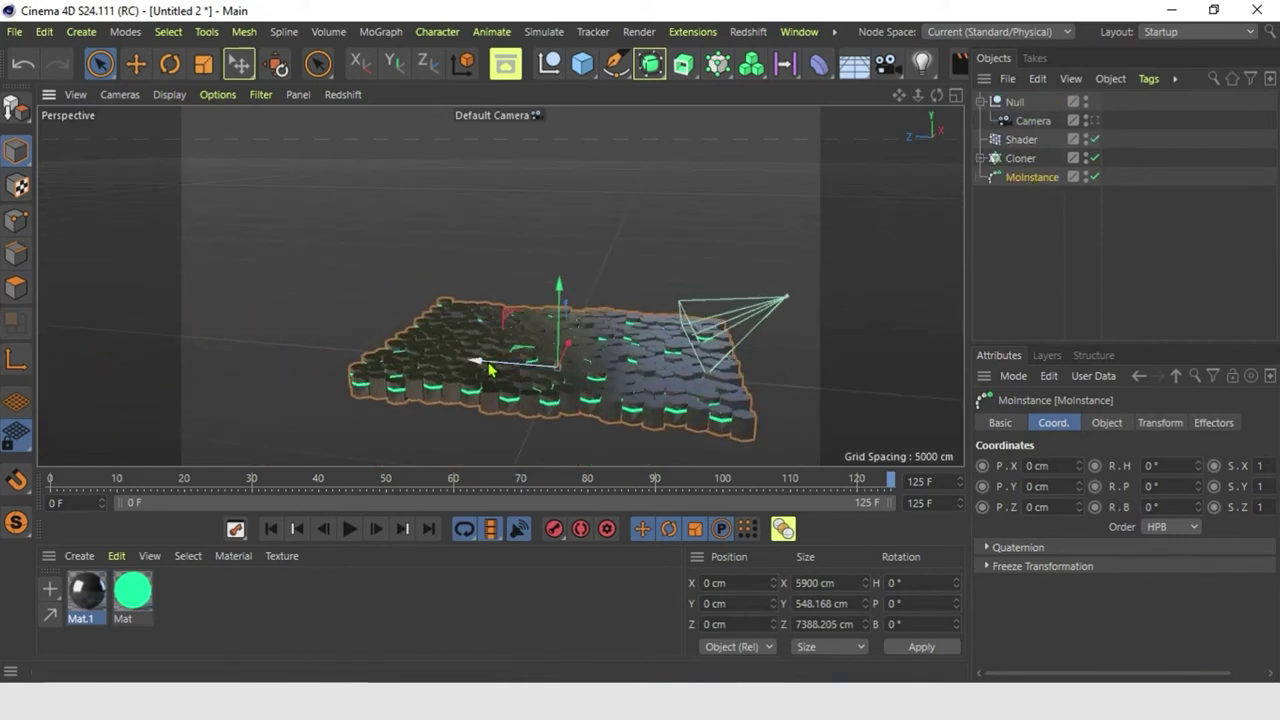
left_click_drag(488, 367, 237, 313)
left_click_drag(417, 352, 526, 326, "alt")
scroll(485, 290, "up", 5)
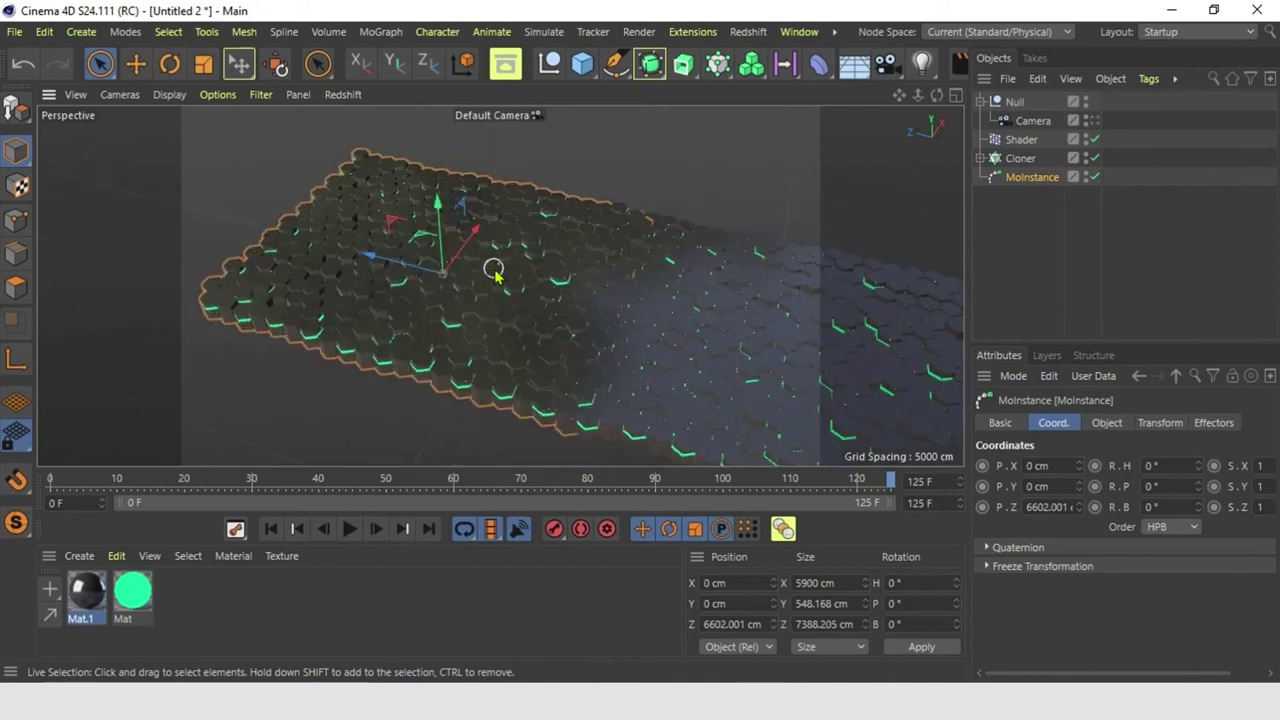
left_click_drag(415, 278, 297, 262)
scroll(674, 377, "up", 5)
scroll(675, 378, "down", 4)
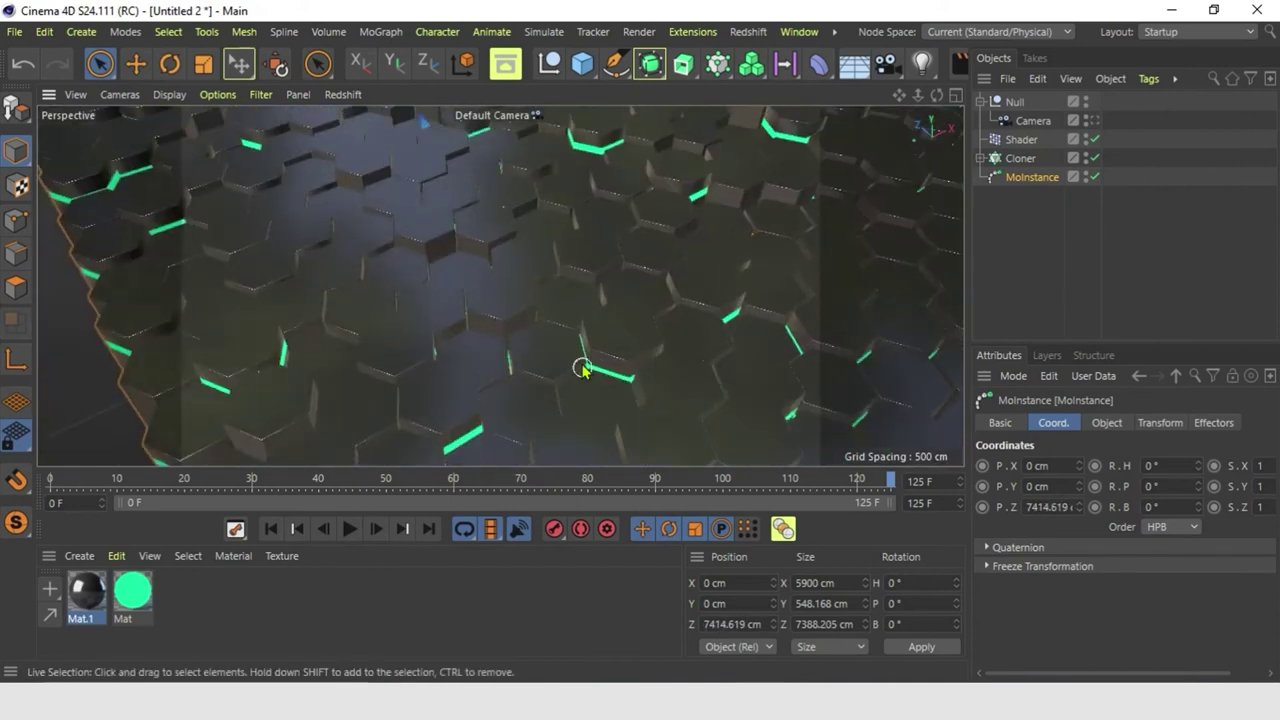
left_click_drag(425, 158, 392, 134)
scroll(671, 334, "down", 6)
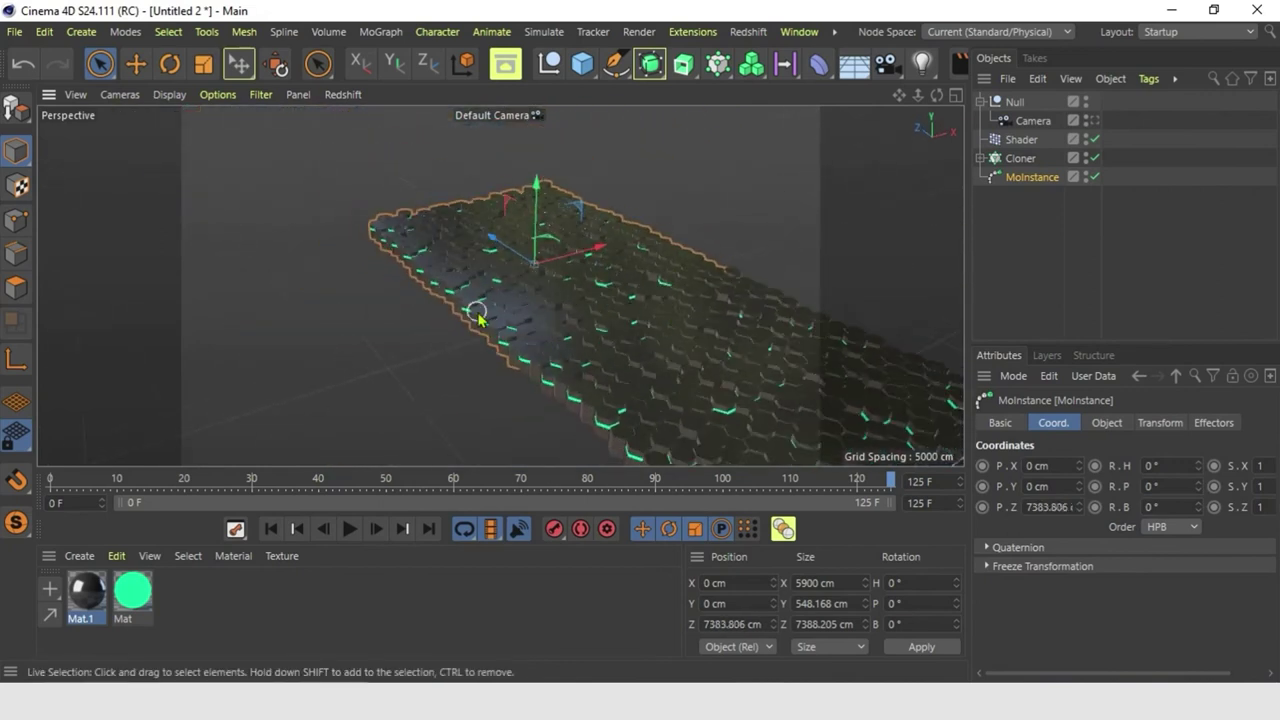
left_click_drag(546, 313, 455, 345, "alt")
Keyframe the null's X, Y and Z position at frame 0, and keyframe it moved to about Z 9145 cm at frame 125
left_click(1020, 105)
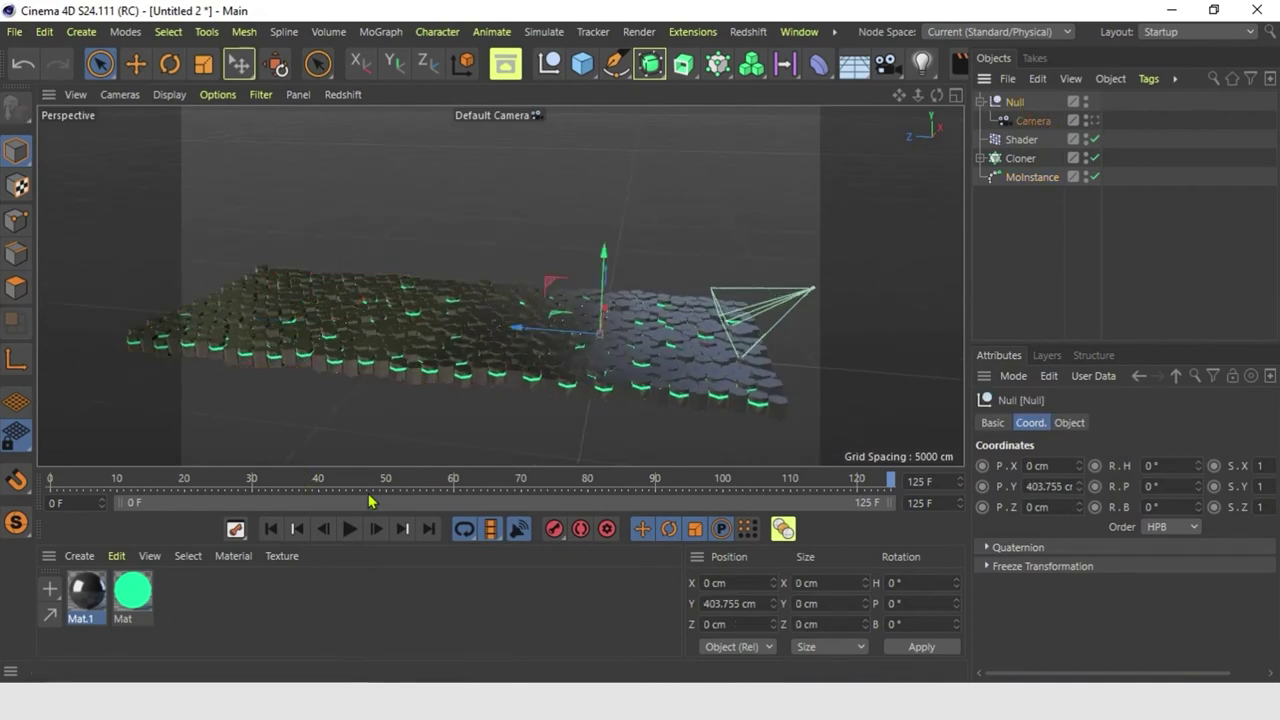
left_click_drag(105, 485, 12, 486)
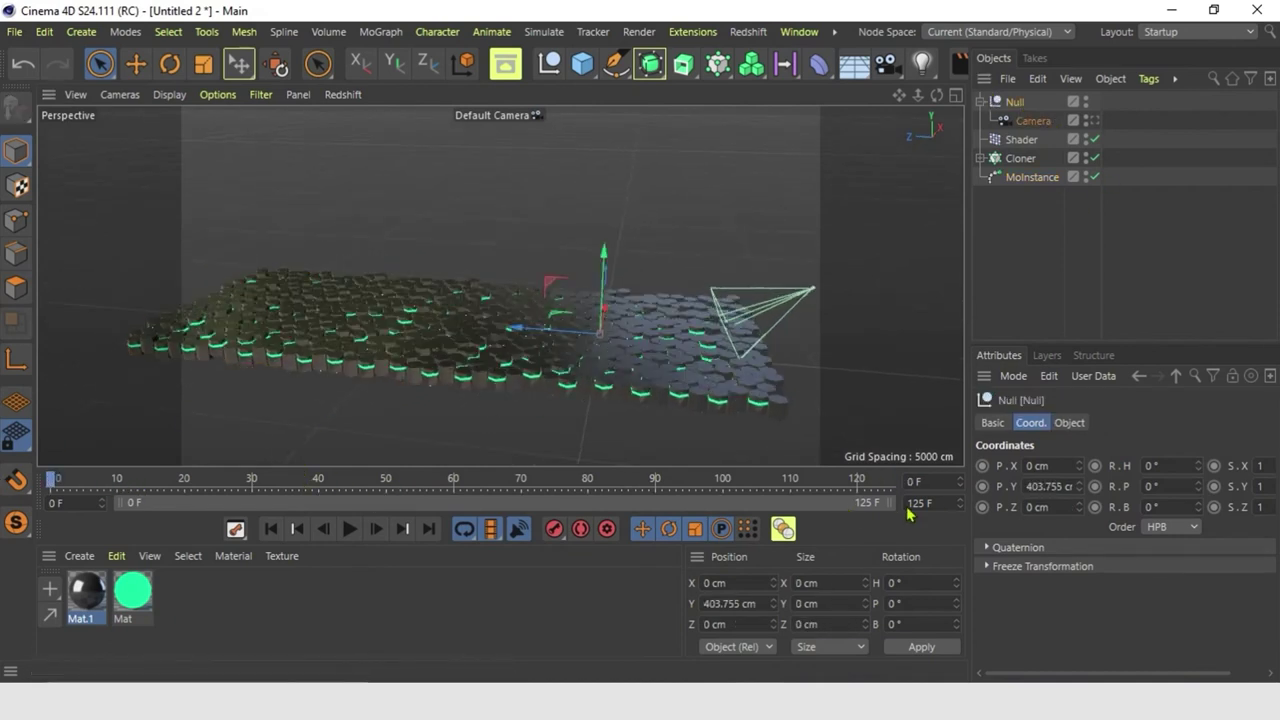
left_click(982, 466)
left_click(982, 486)
left_click(982, 507)
left_click_drag(760, 482, 948, 492)
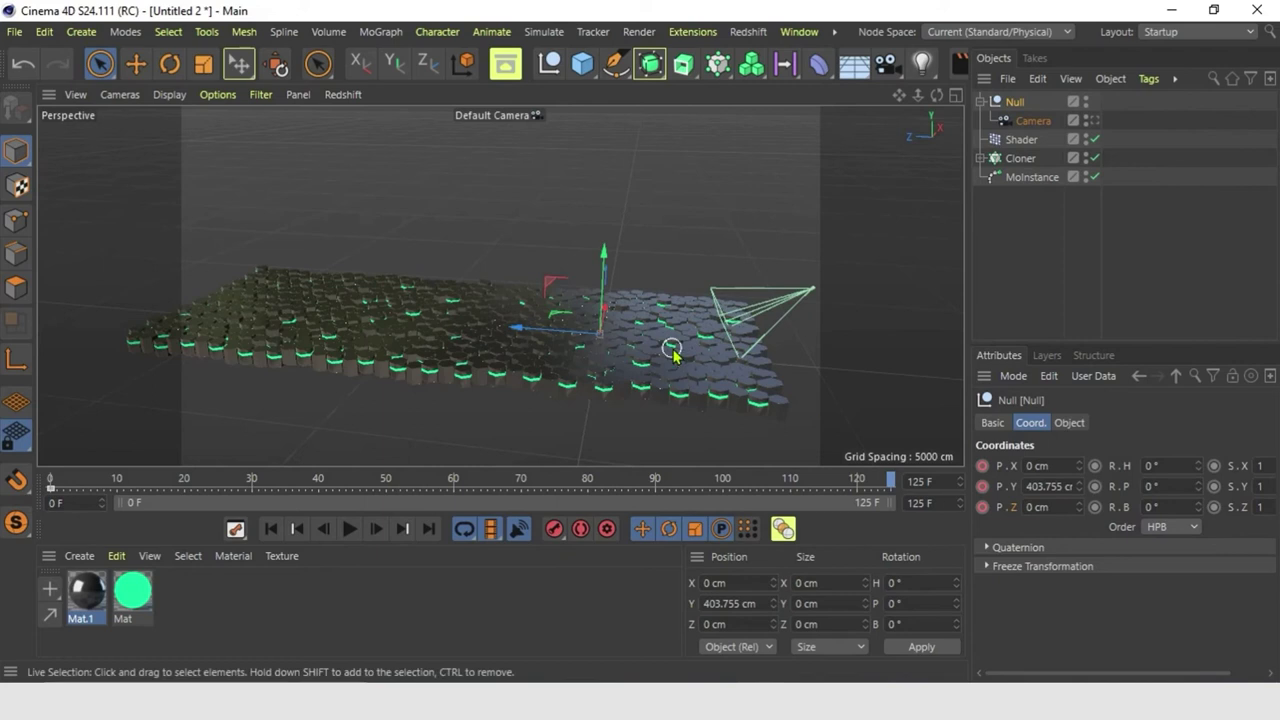
left_click_drag(525, 337, 197, 314)
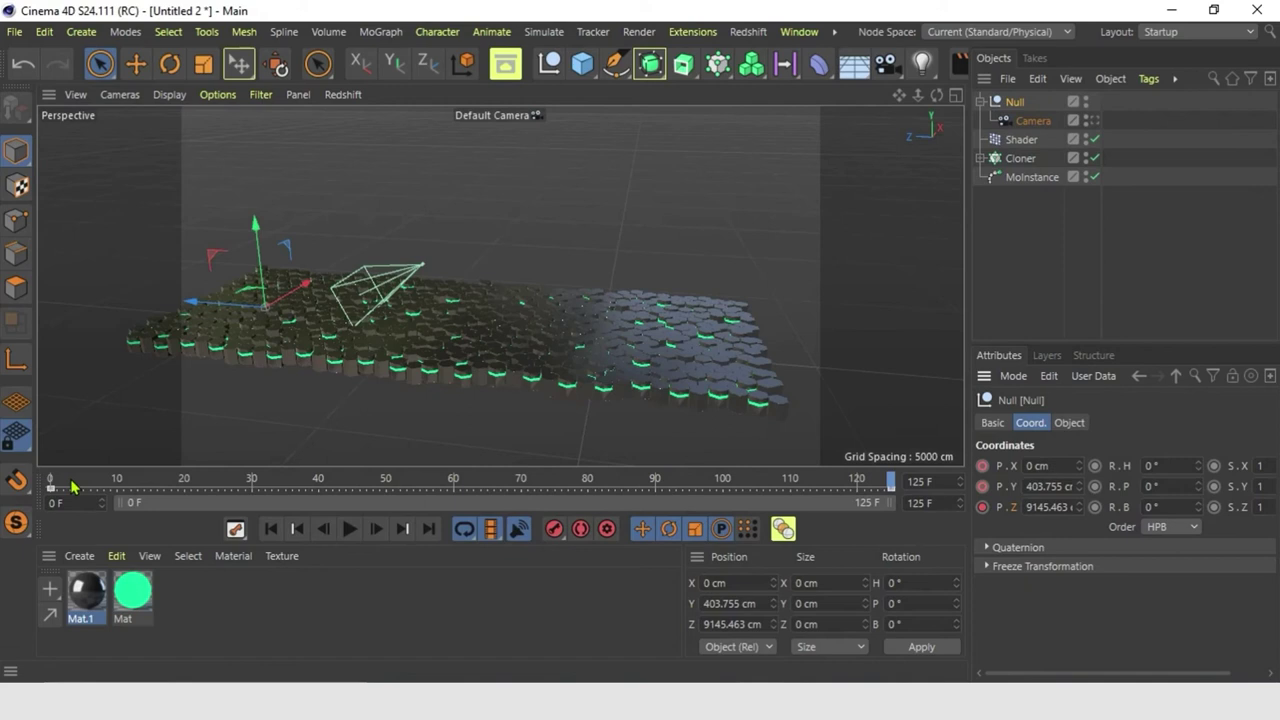
Return to frame 0, look through the camera and play the animation to preview its travel
left_click_drag(72, 487, 25, 486)
key("F8")
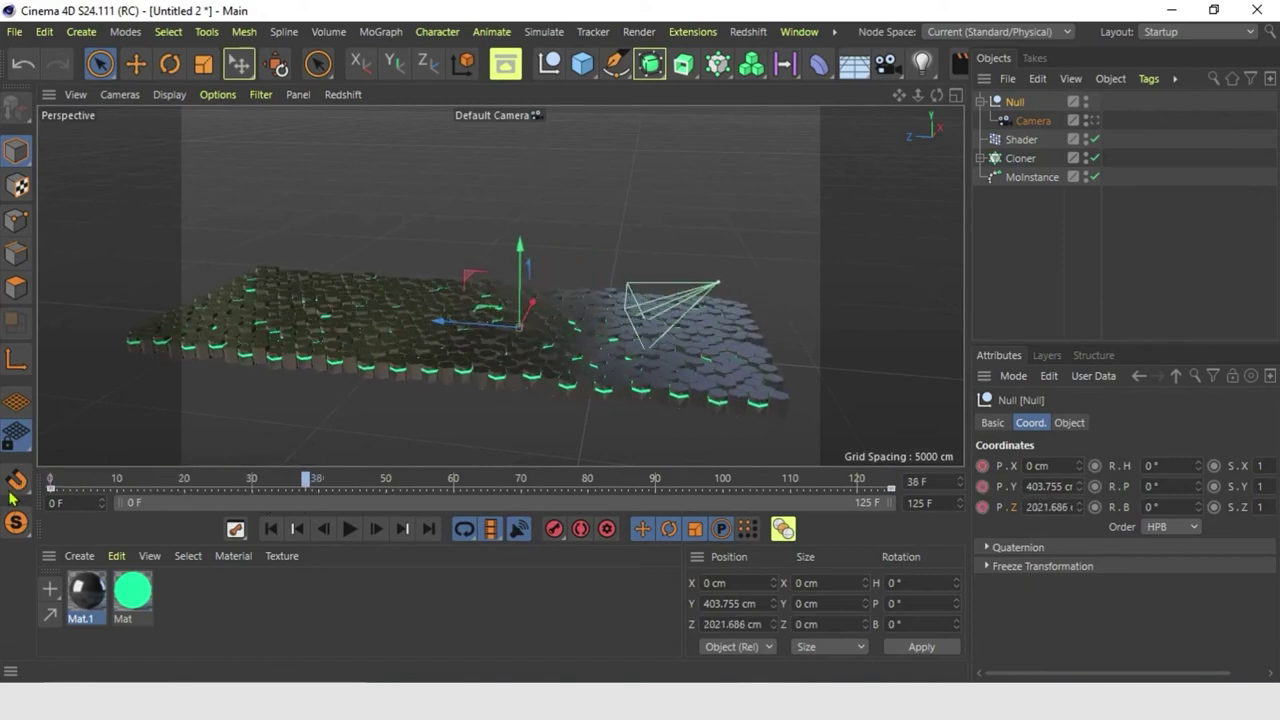
left_click(50, 484)
left_click(1093, 122)
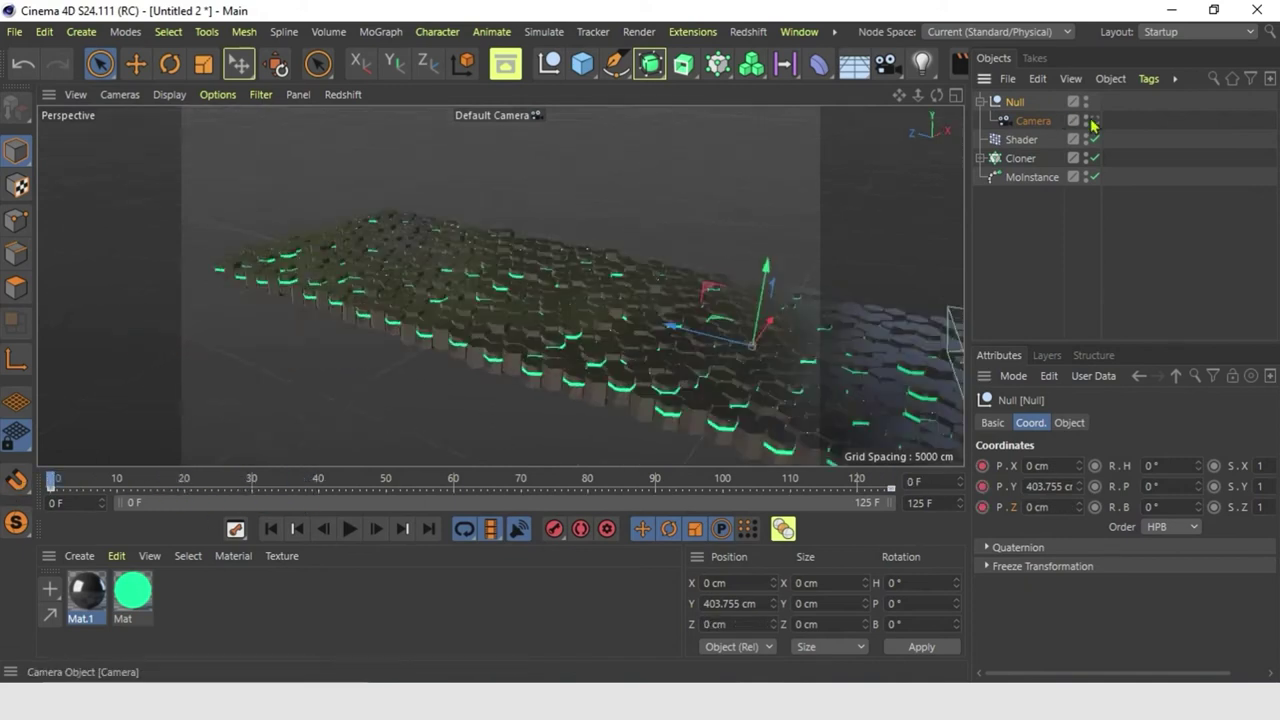
left_click(1092, 122)
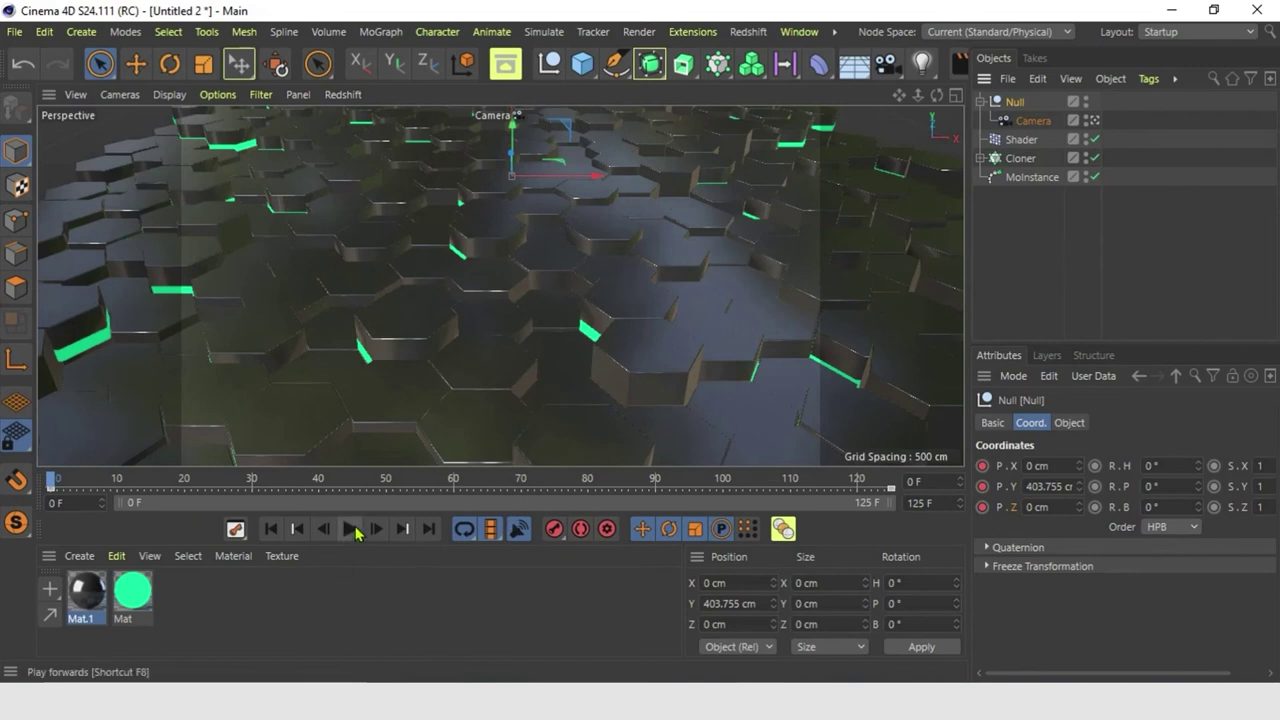
left_click(349, 528)
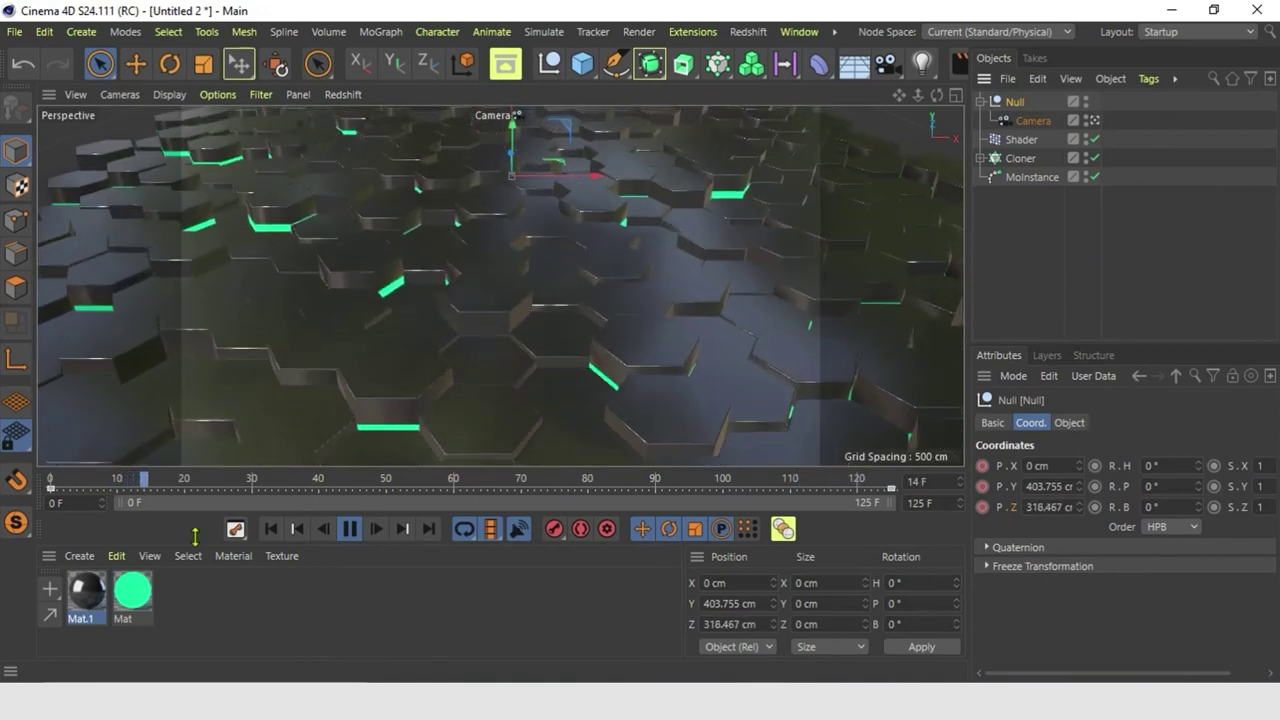
left_click(349, 528)
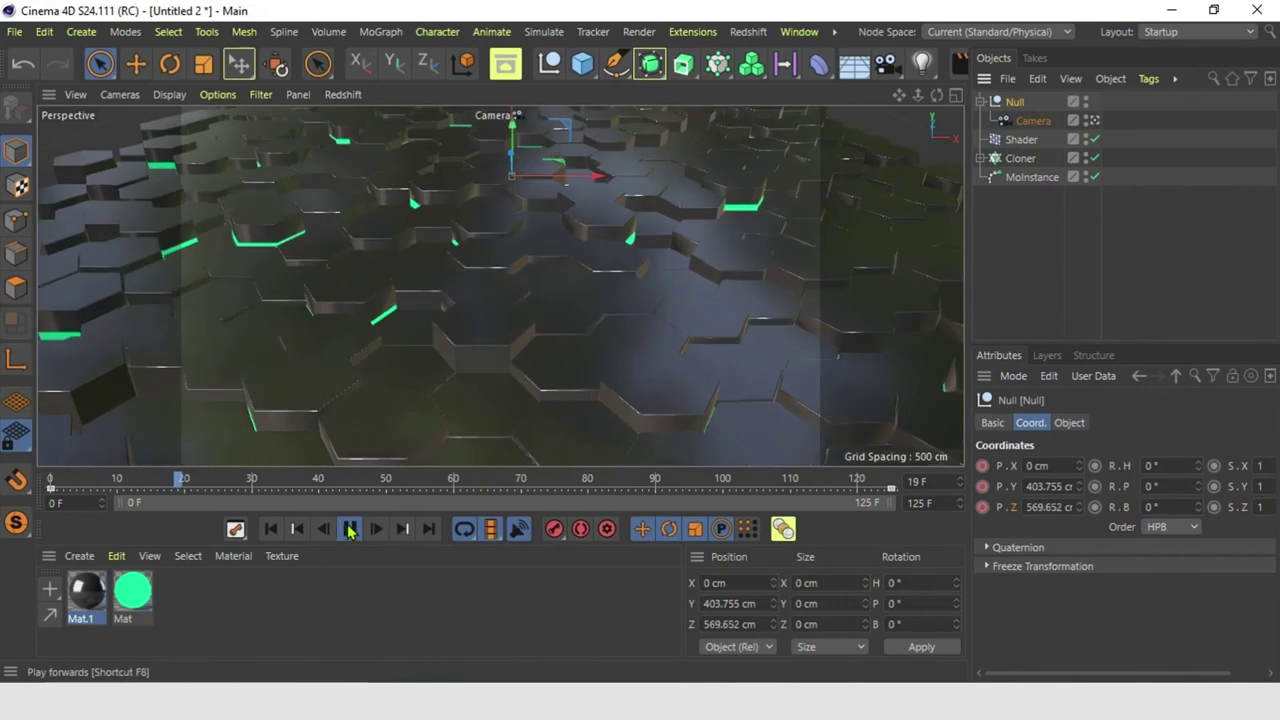
Set the null's position keyframes to linear interpolation in the F-Curve timeline and close the timeline
left_click(237, 536)
left_click(314, 592)
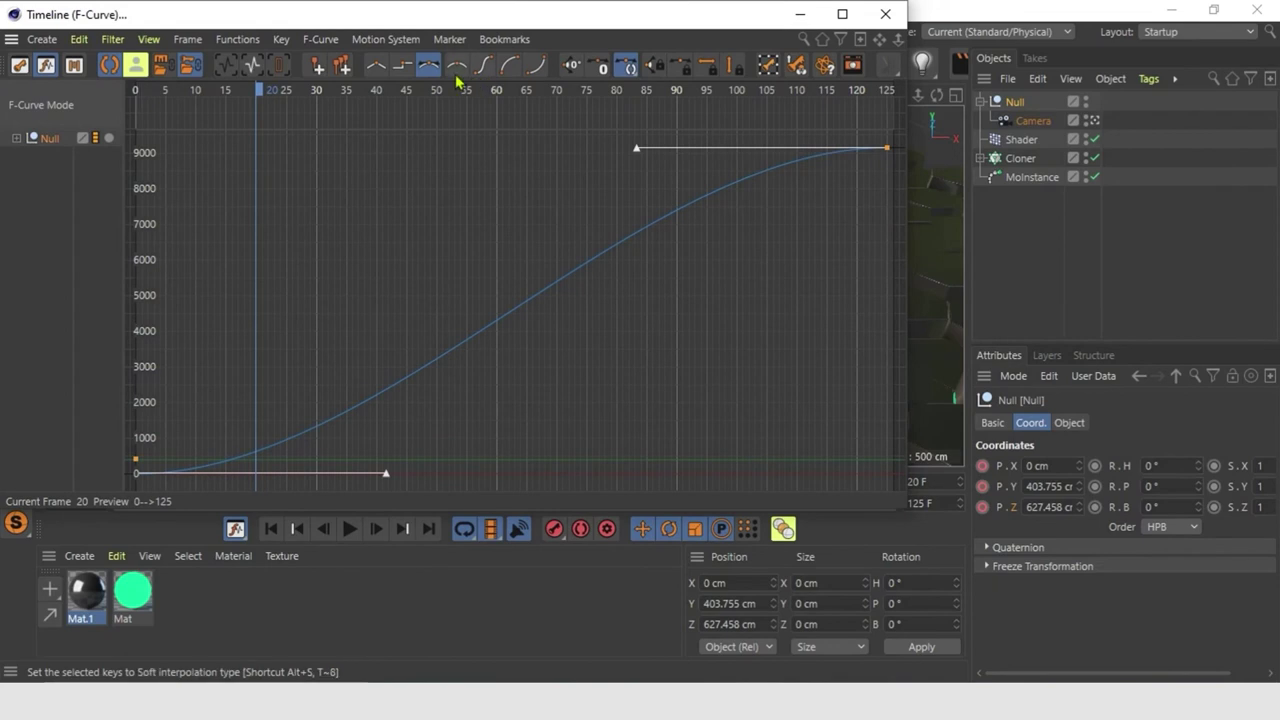
left_click(376, 65)
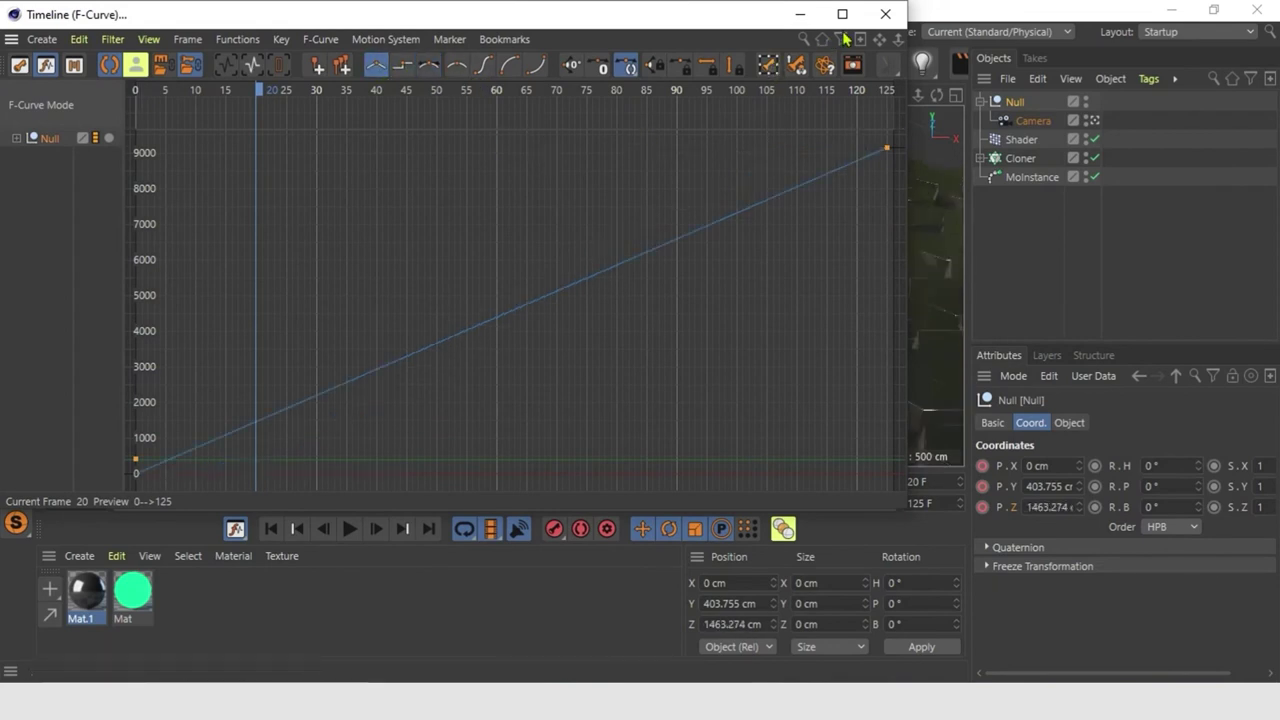
left_click(885, 14)
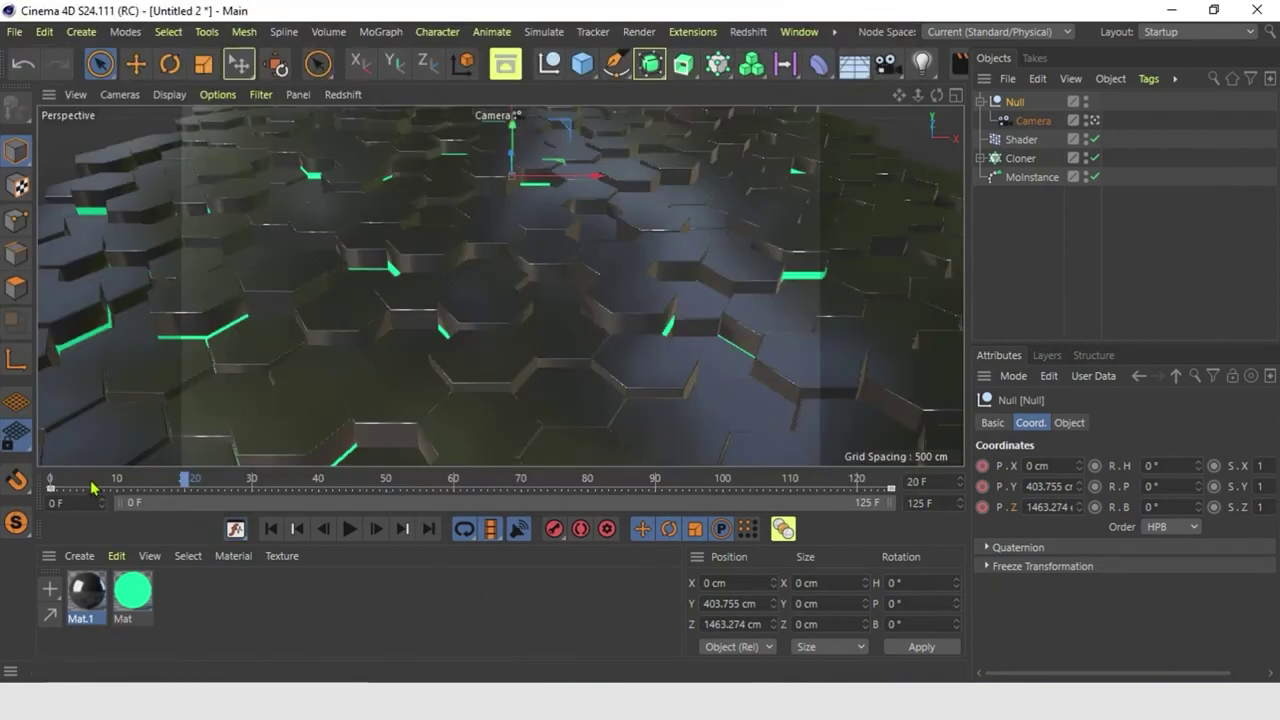
Render a preview of the camera view and add the Global Illumination effect to the render settings
left_click(957, 66)
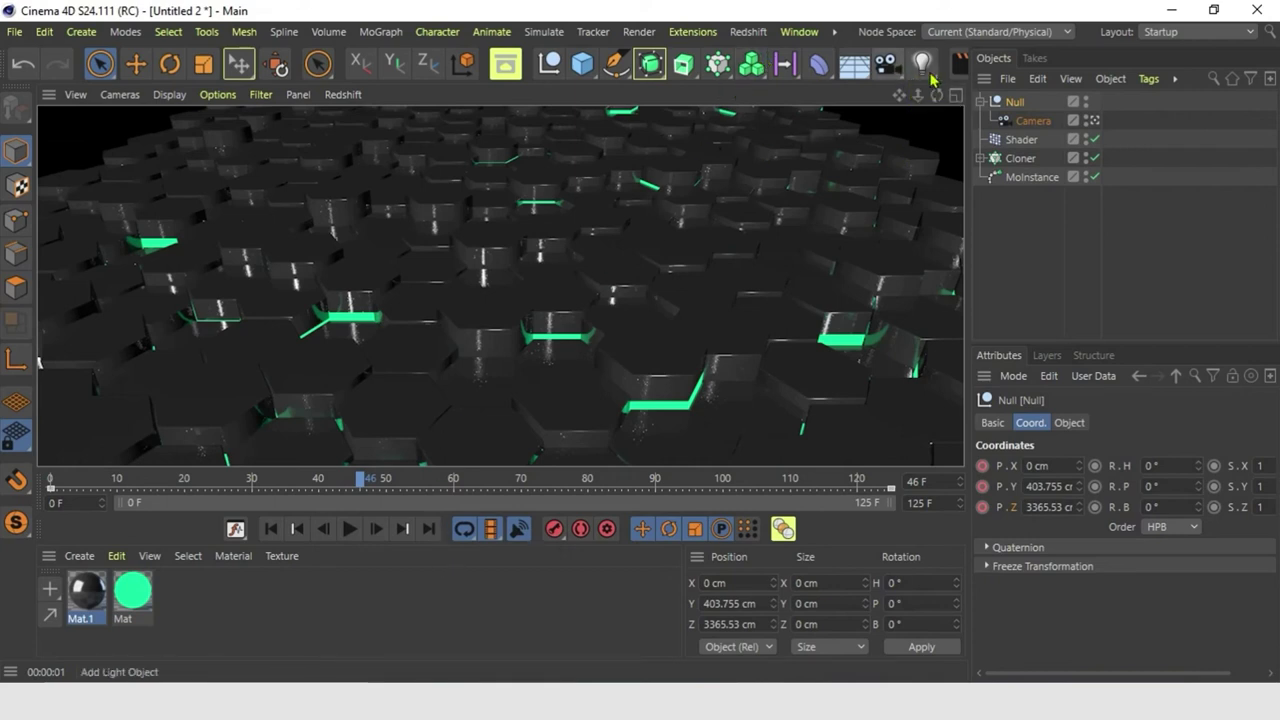
left_click_drag(943, 76, 813, 58)
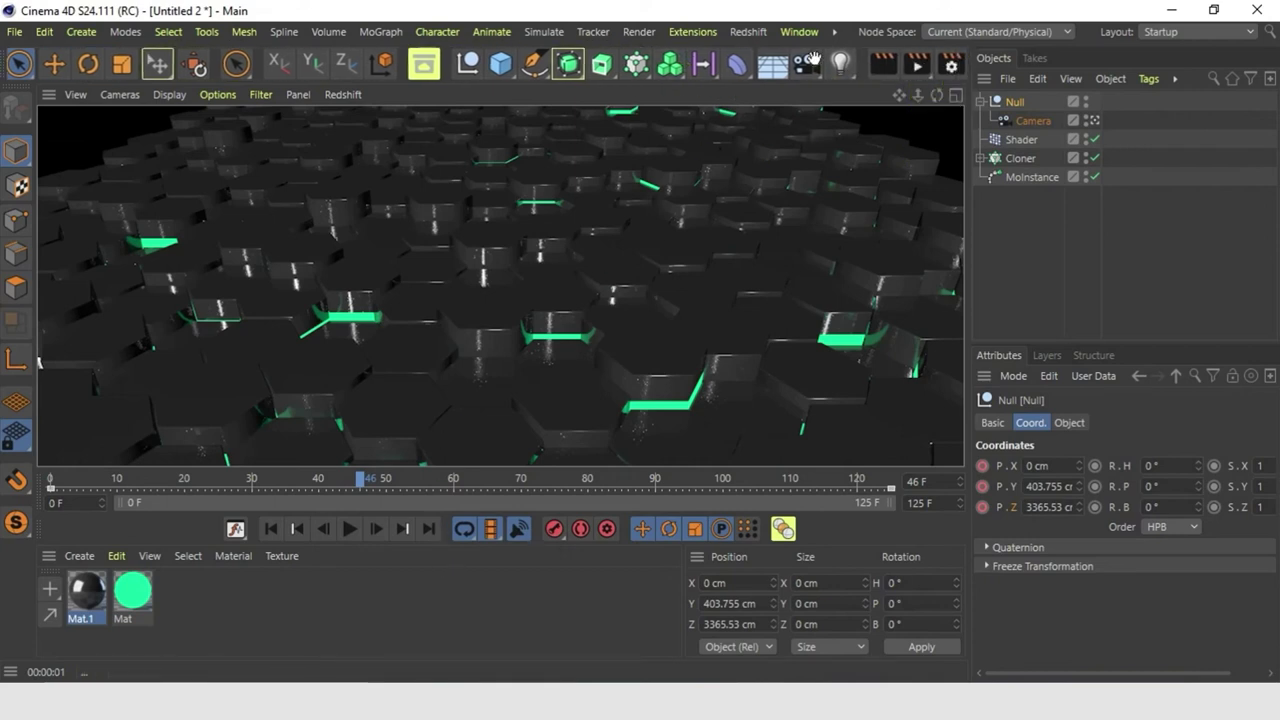
left_click(951, 64)
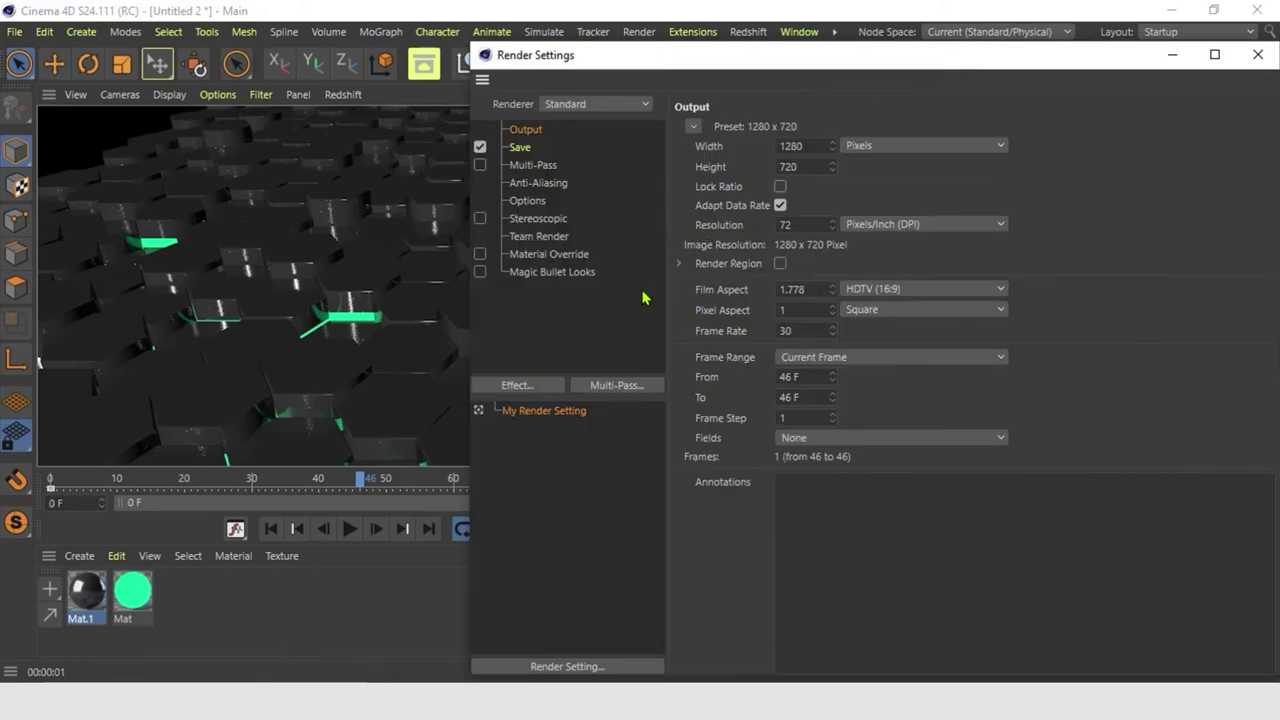
left_click(538, 390)
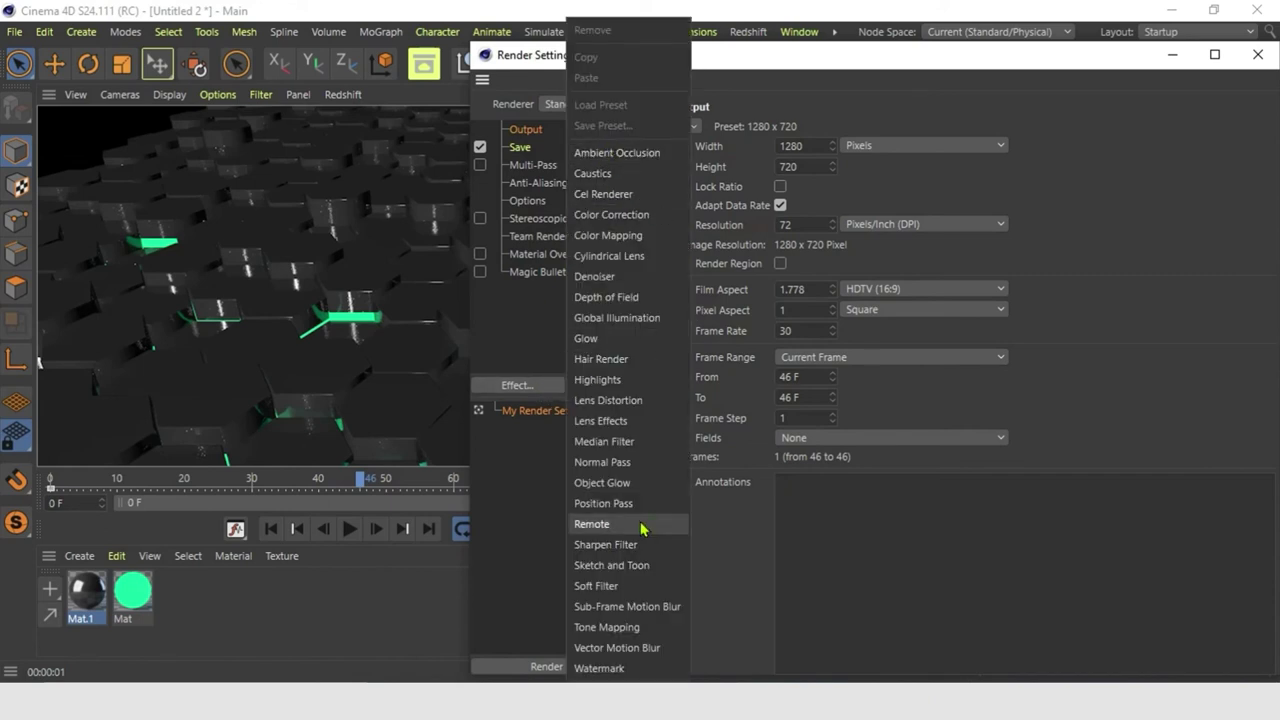
left_click(617, 318)
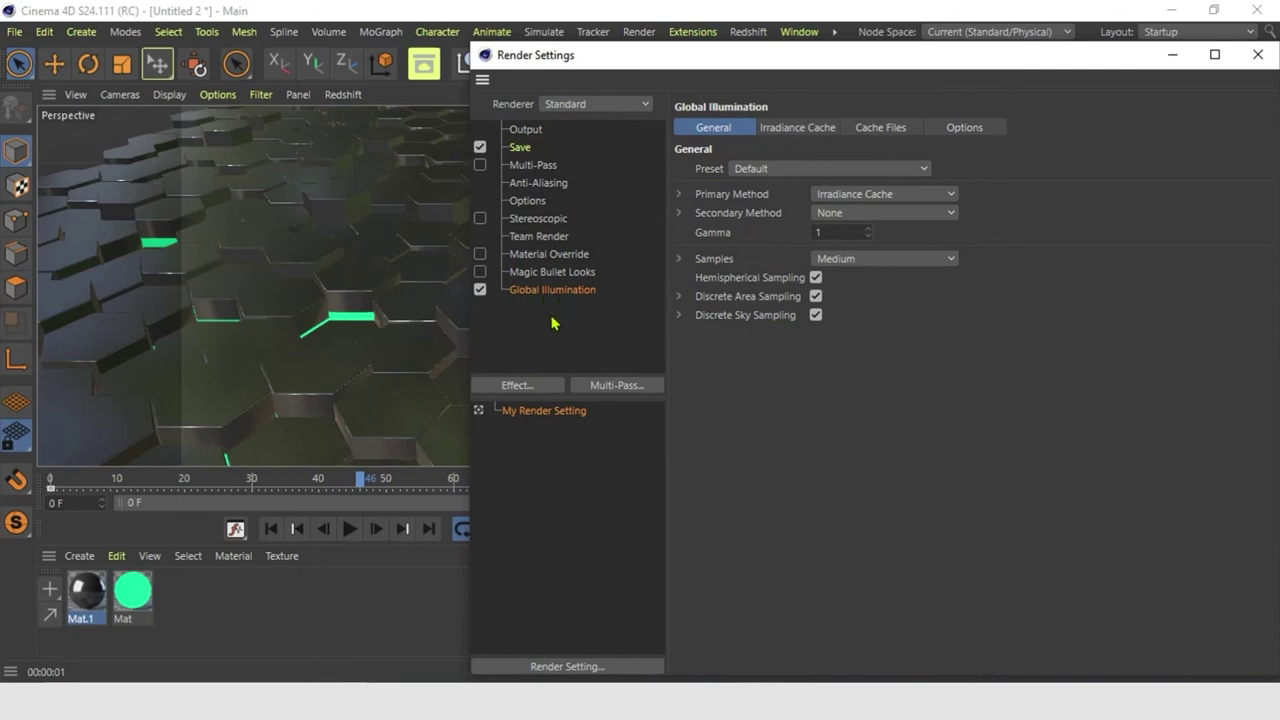
Switch the renderer to Physical and set its sampler to Progressive
left_click(616, 106)
left_click(585, 144)
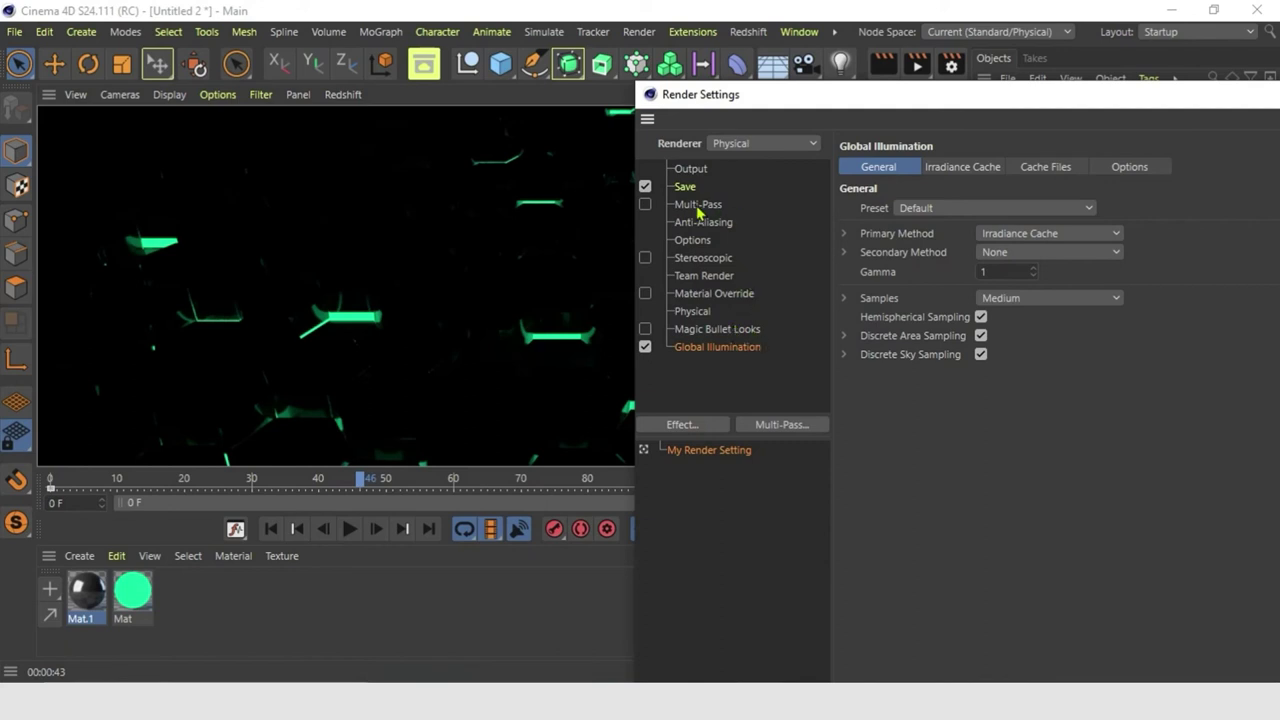
left_click(692, 312)
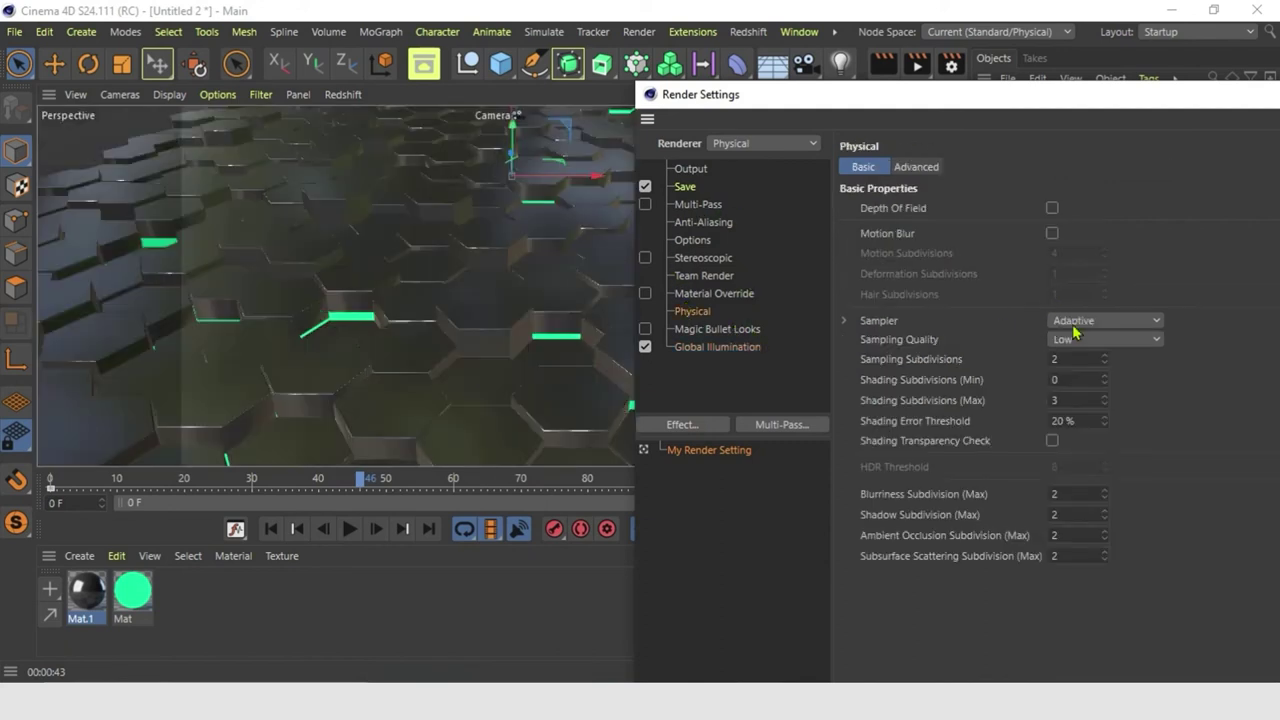
left_click(1074, 326)
left_click(1085, 381)
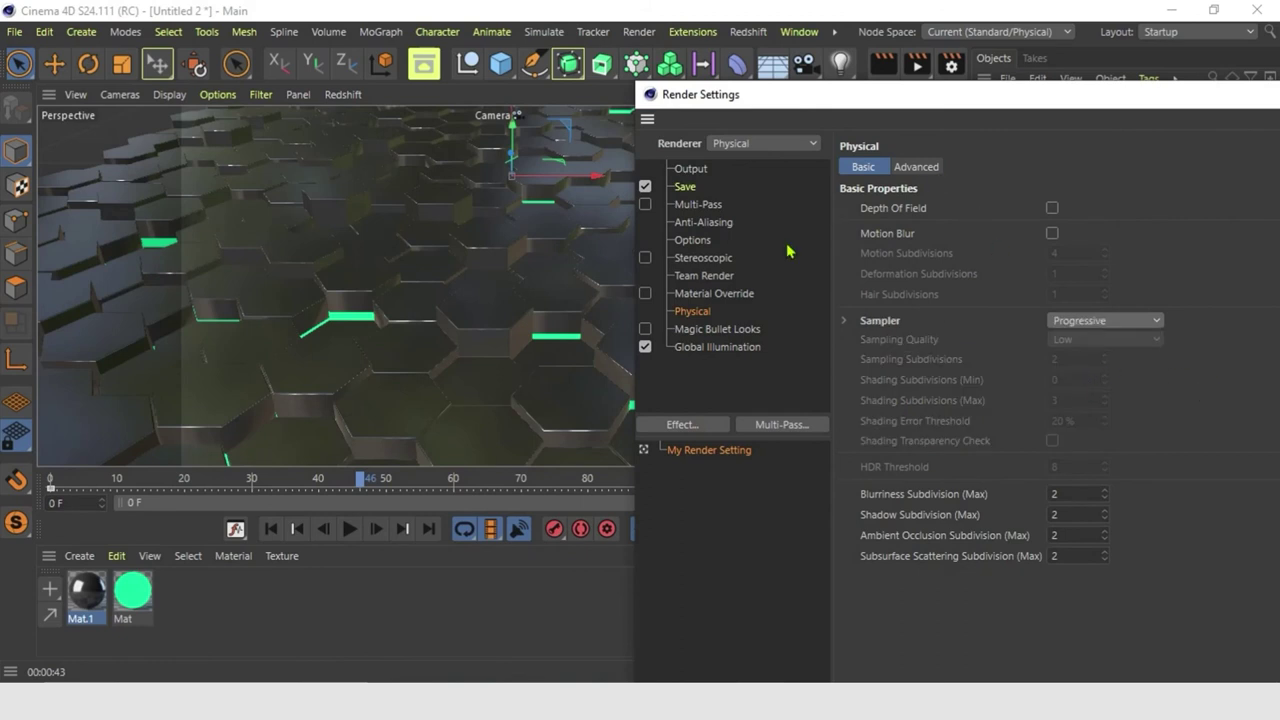
Set the Global Illumination preset to Exterior - Physical Sky and render the camera view
left_click(703, 347)
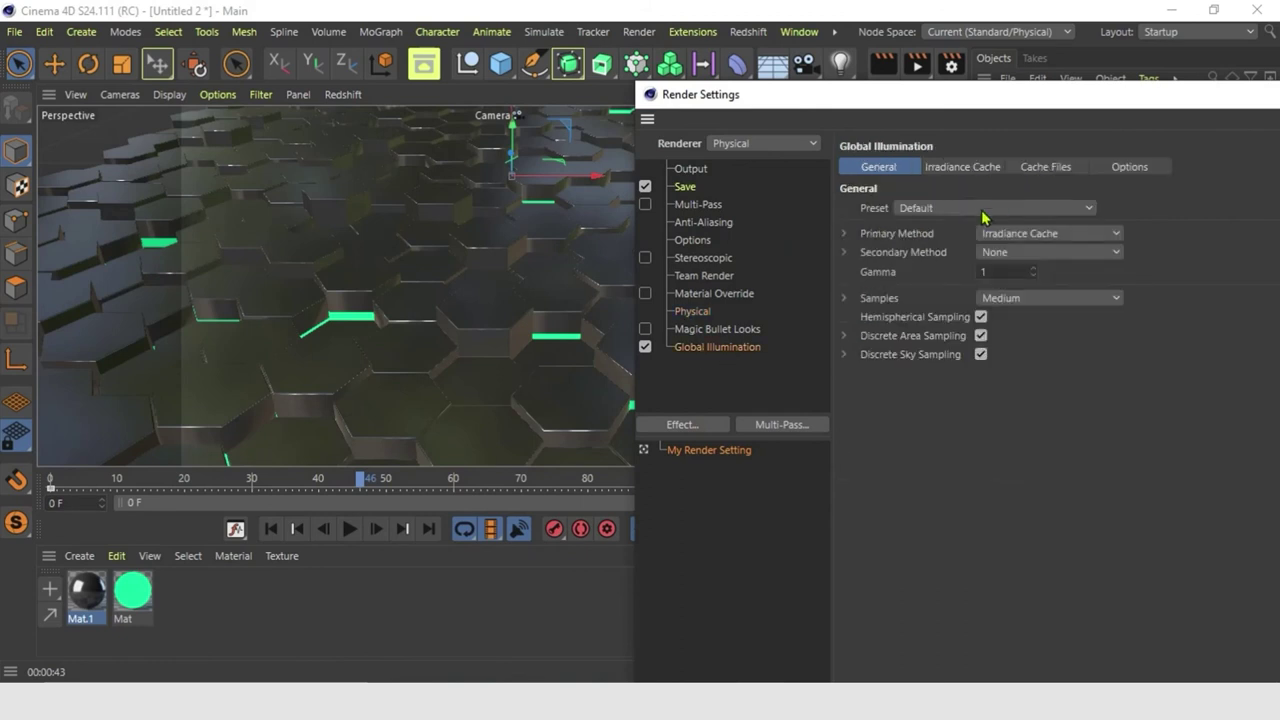
left_click(985, 214)
left_click(950, 426)
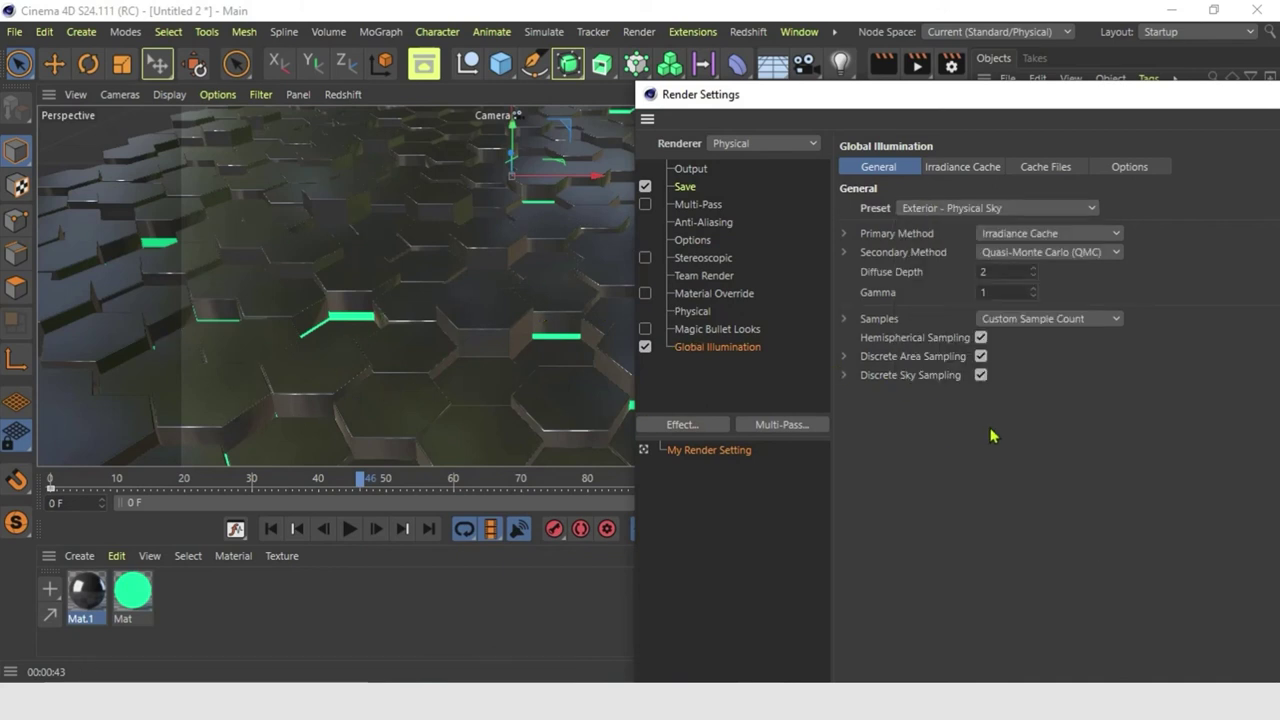
left_click(883, 64)
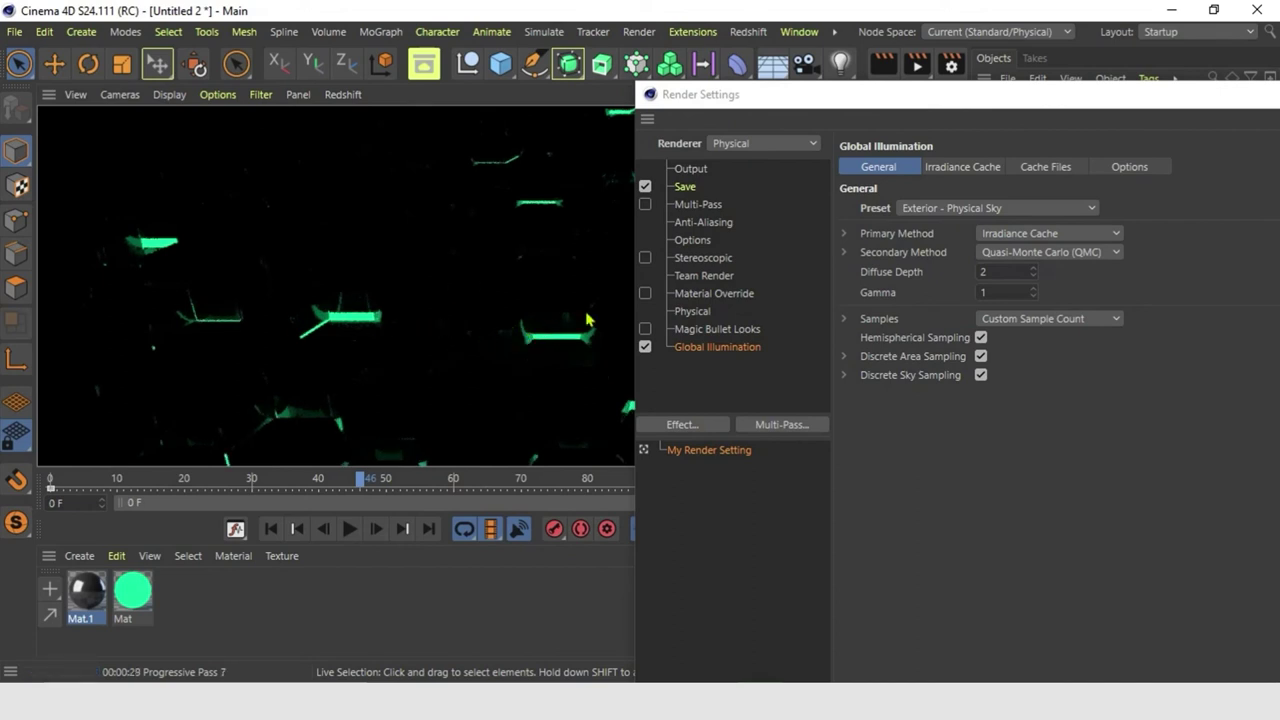
Set the Generate GI strength of the green luminous material to 500% and close the material editor
double_click(133, 592)
left_click_drag(416, 22, 773, 22)
left_click(538, 470)
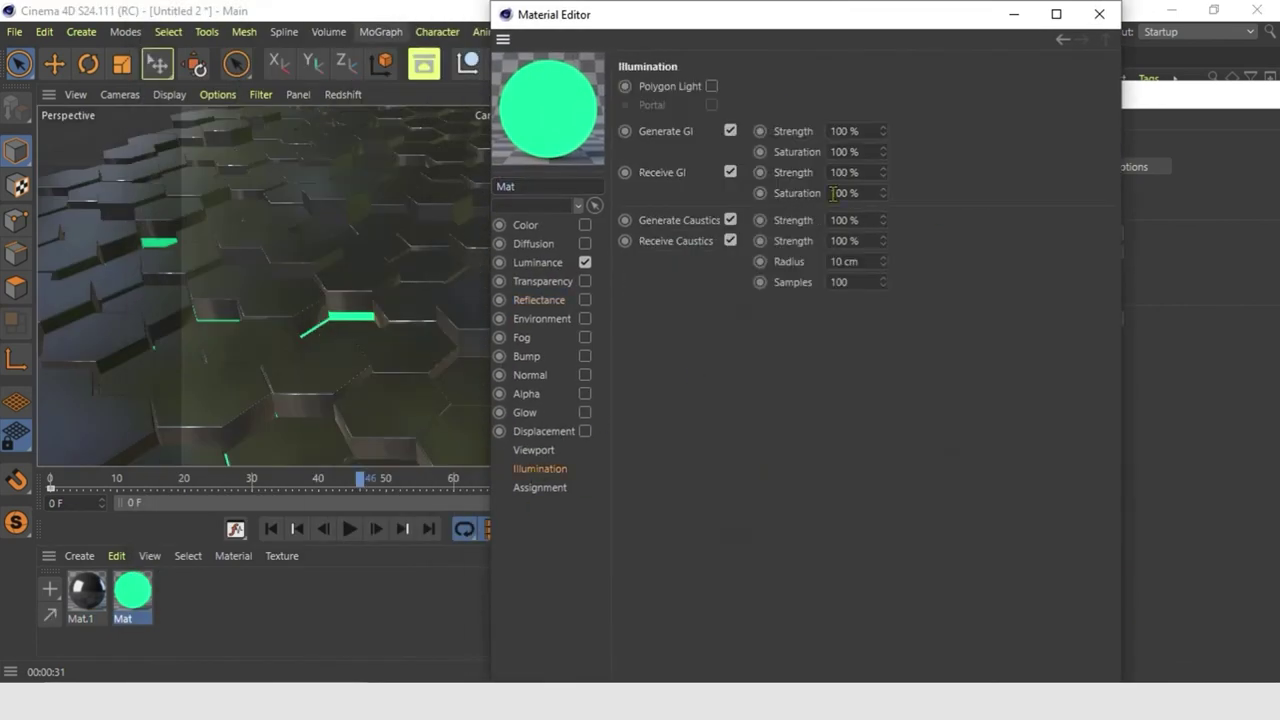
left_click_drag(866, 134, 808, 131)
type("500")
key("Return")
left_click(1100, 16)
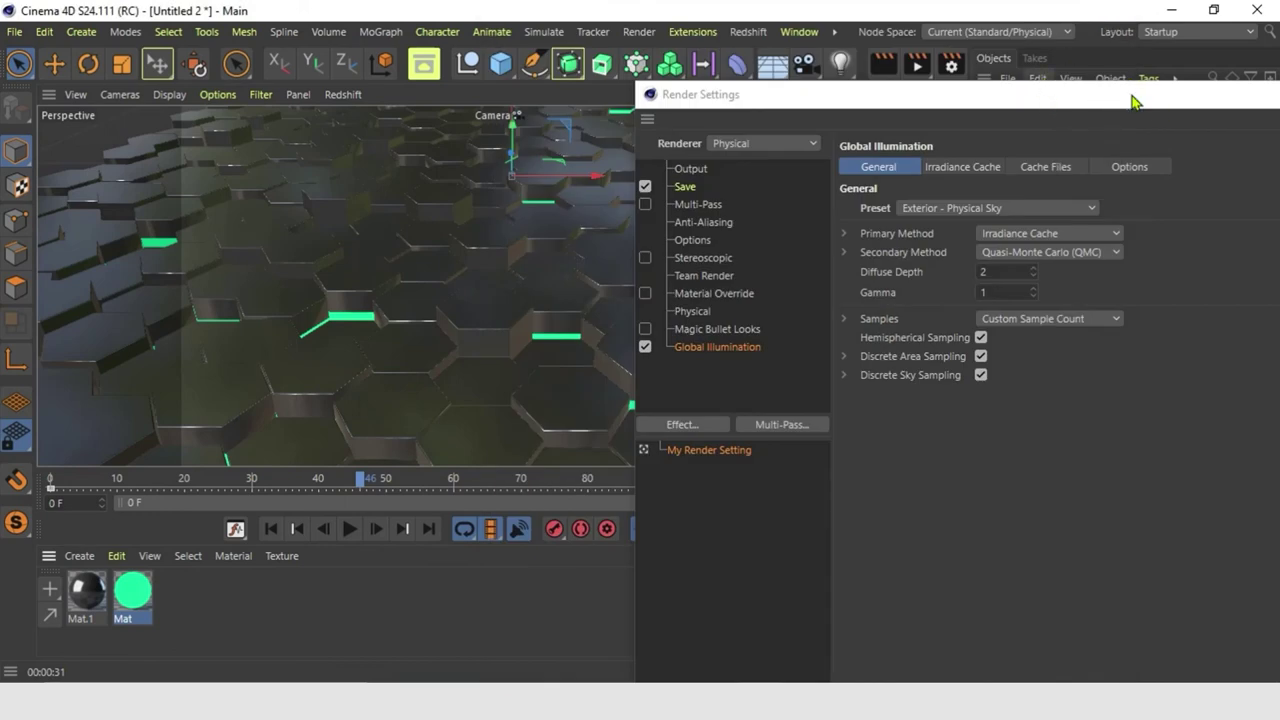
Close the render settings, render the camera view again to check the green glow, and clear the material selection
left_click_drag(1131, 100, 917, 148)
left_click(1118, 122)
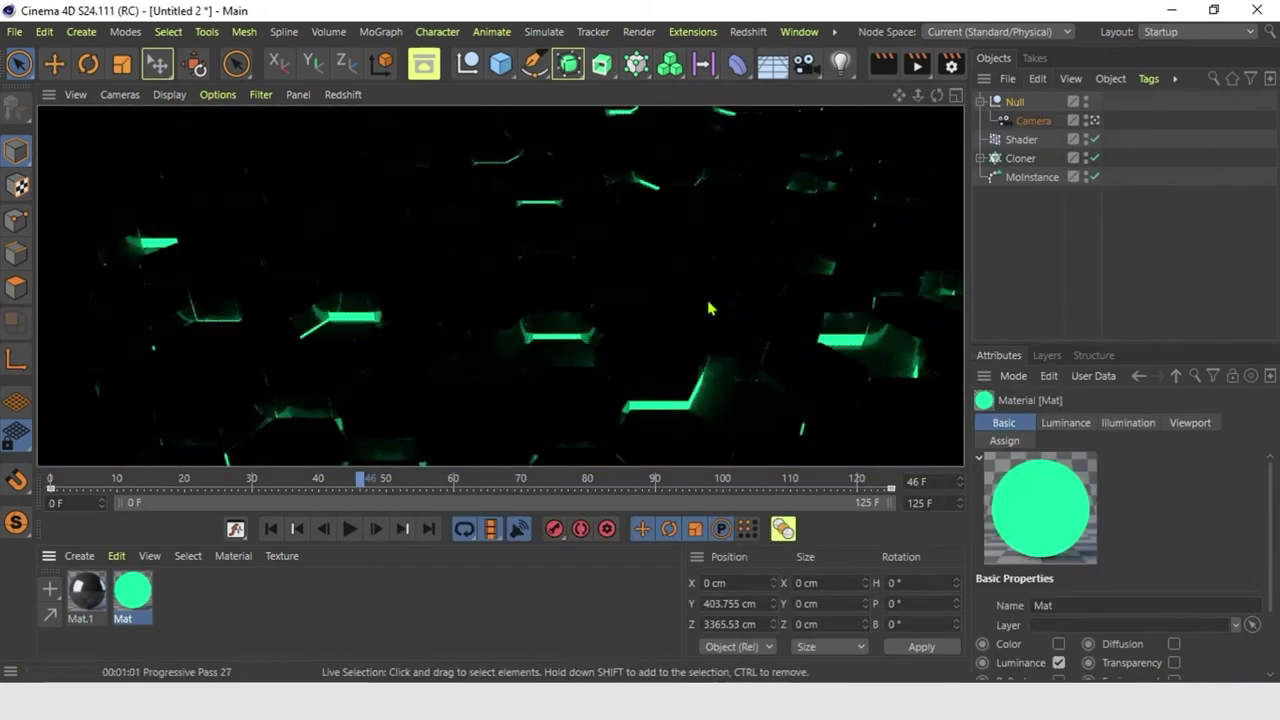
left_click(1022, 210)
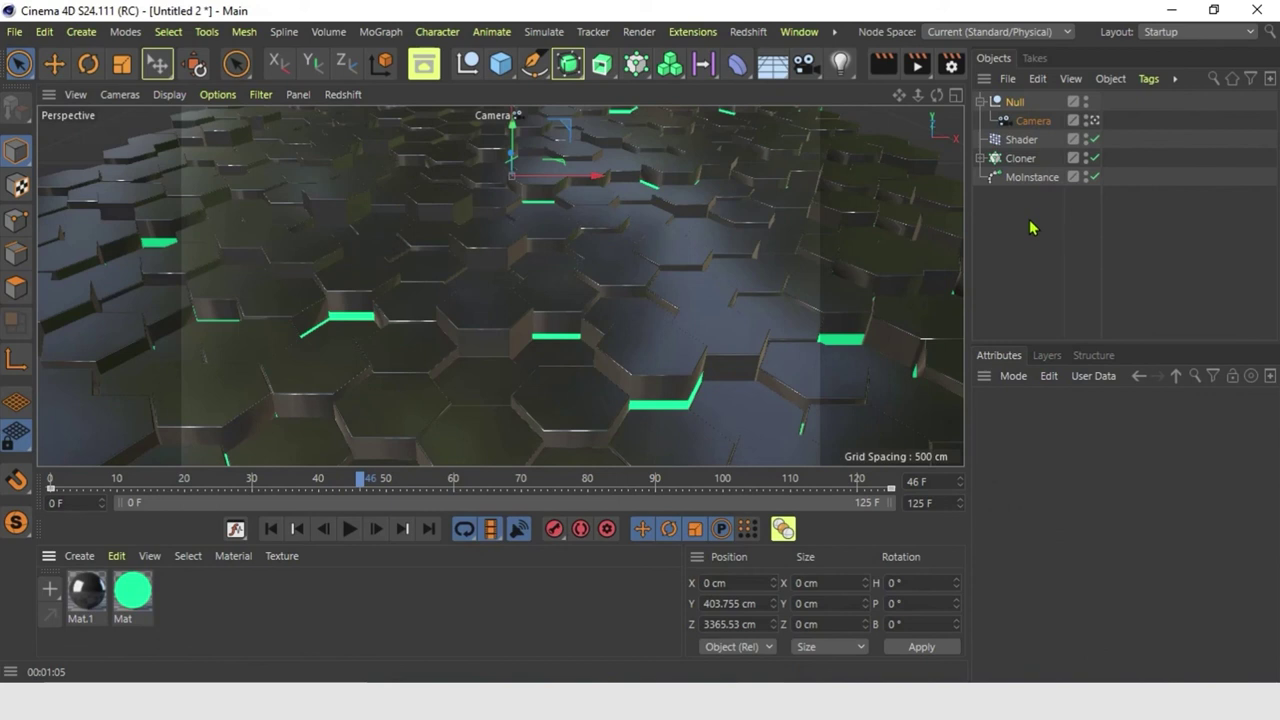
Disable the Cloner and duplicate the green-banded Extrude polygon object inside it
left_click(1010, 160)
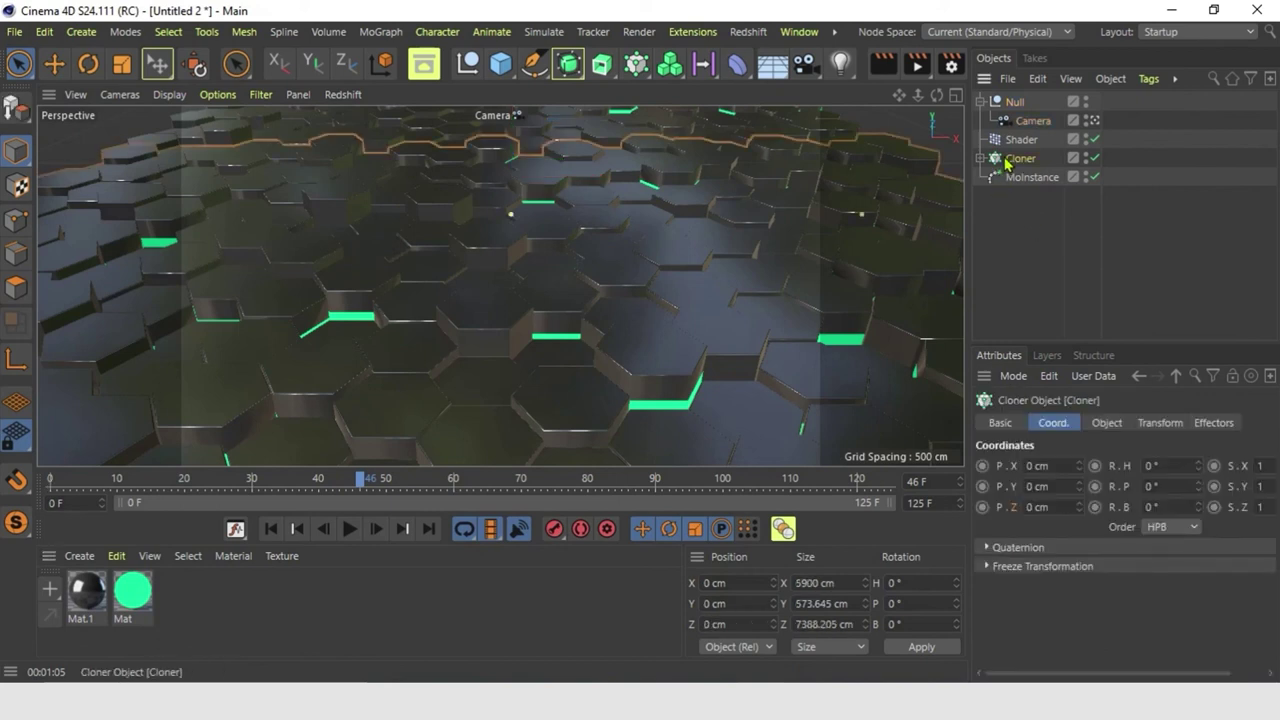
left_click(981, 157)
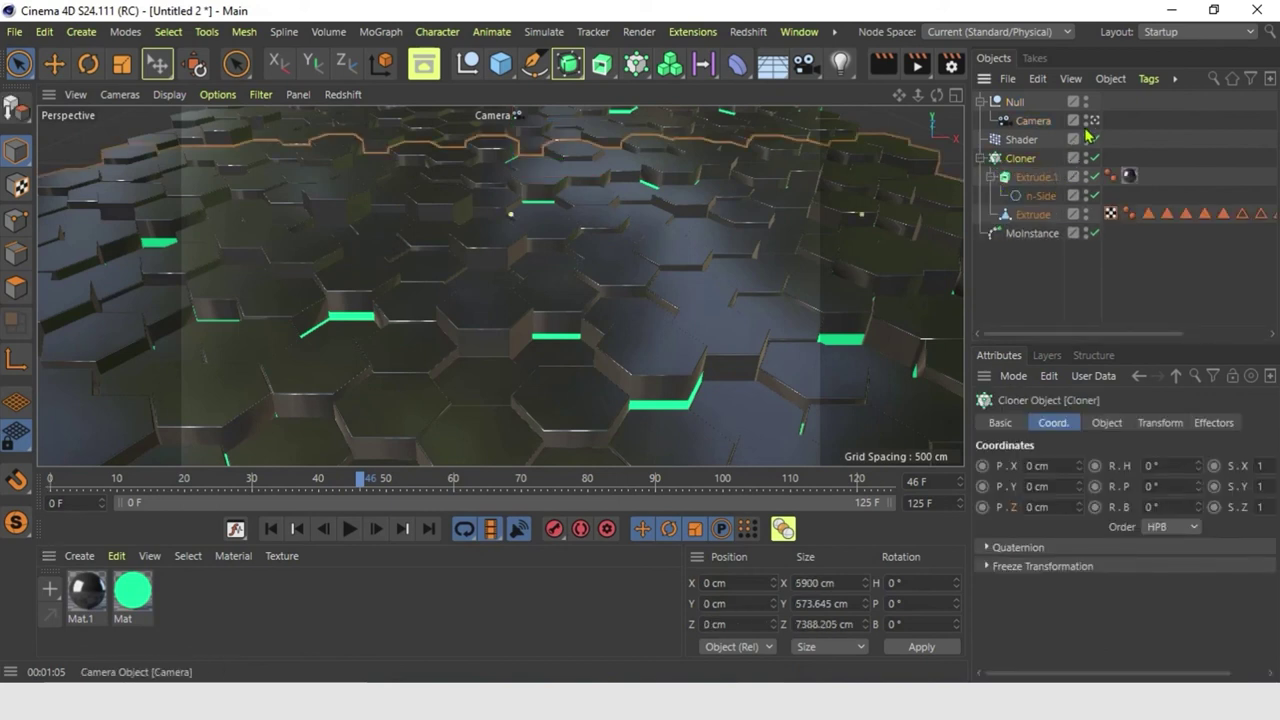
left_click(1095, 160)
left_click_drag(1033, 214, 1024, 242, "ctrl")
Duplicate the green luminous material, change the copy's luminance colour to blue, and close the material editor
left_click(140, 598)
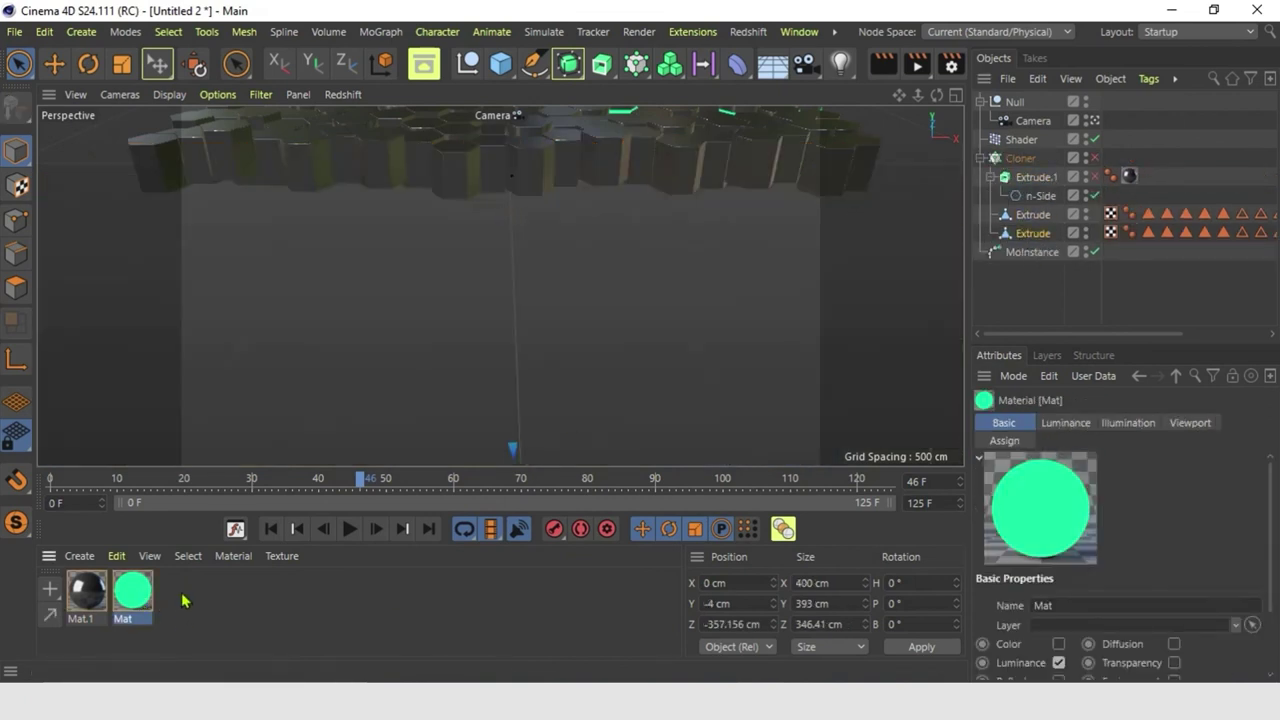
left_click_drag(140, 592, 175, 592, "ctrl")
double_click(175, 592)
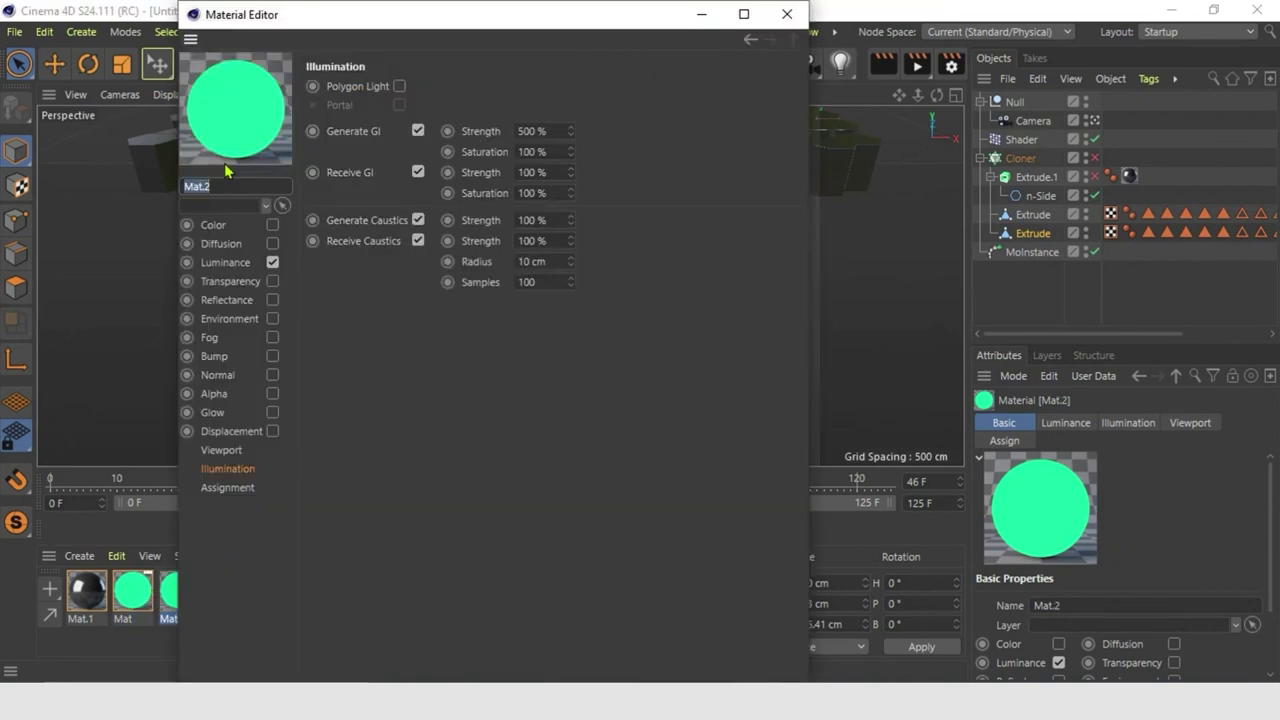
left_click(225, 262)
left_click_drag(634, 140, 677, 140)
left_click(787, 14)
Replace the green material on the duplicated Extrude's band with the blue Mat.2 material
left_click_drag(1068, 333, 1200, 346)
left_click_drag(176, 590, 1065, 342)
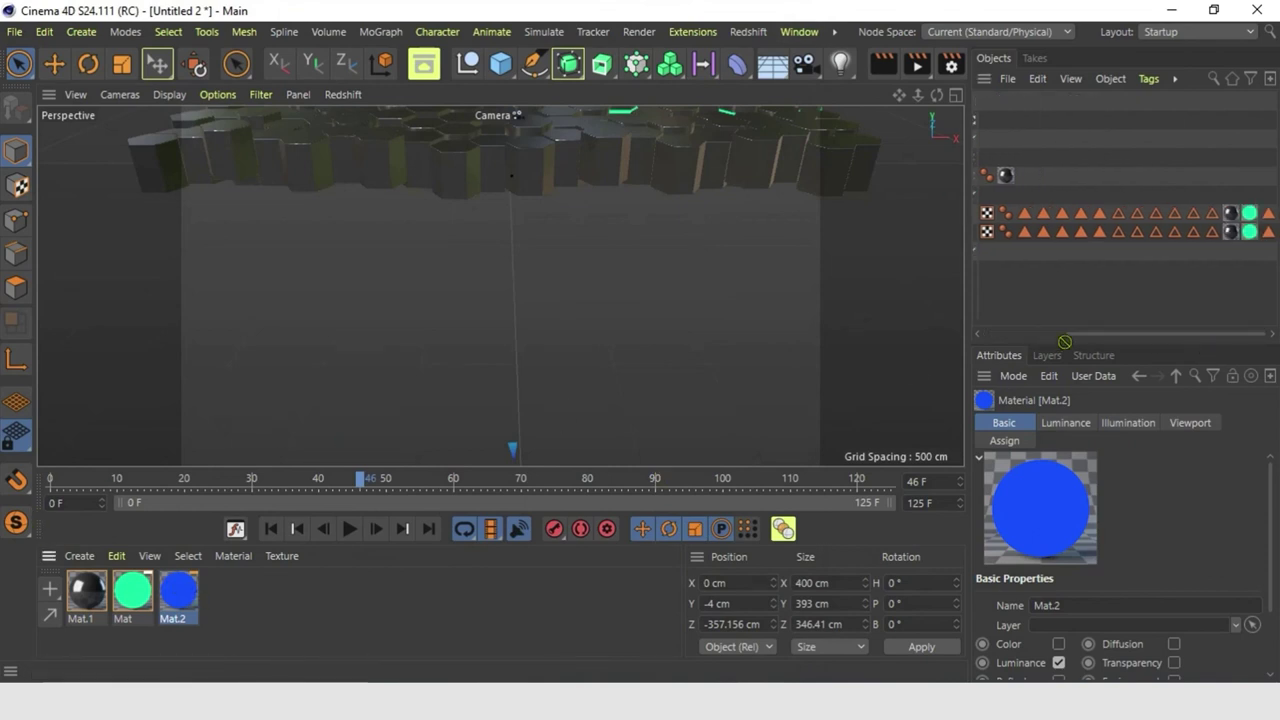
left_click_drag(1182, 260, 1250, 233)
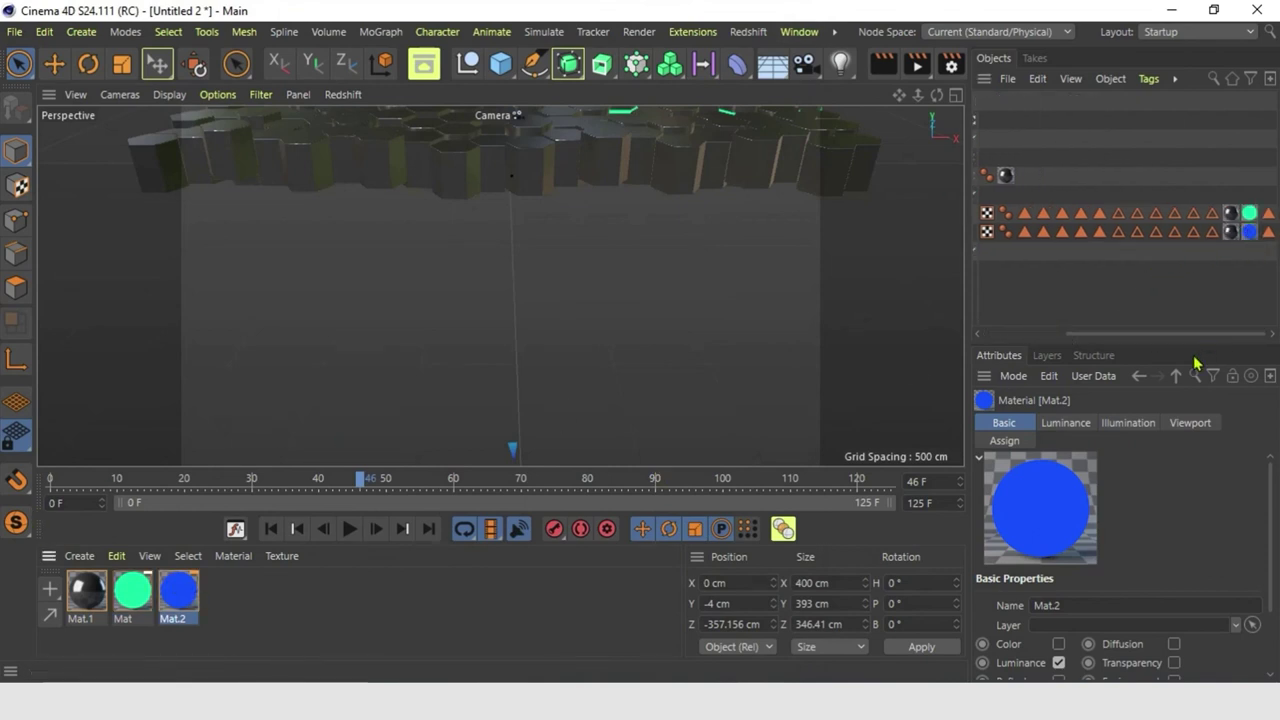
Switch to the default camera and move the blue-banded hexagon along Z to about 24.7 cm, beside the green-banded one
left_click_drag(1186, 334, 987, 320)
left_click(1033, 233)
key("e")
left_click(1094, 120)
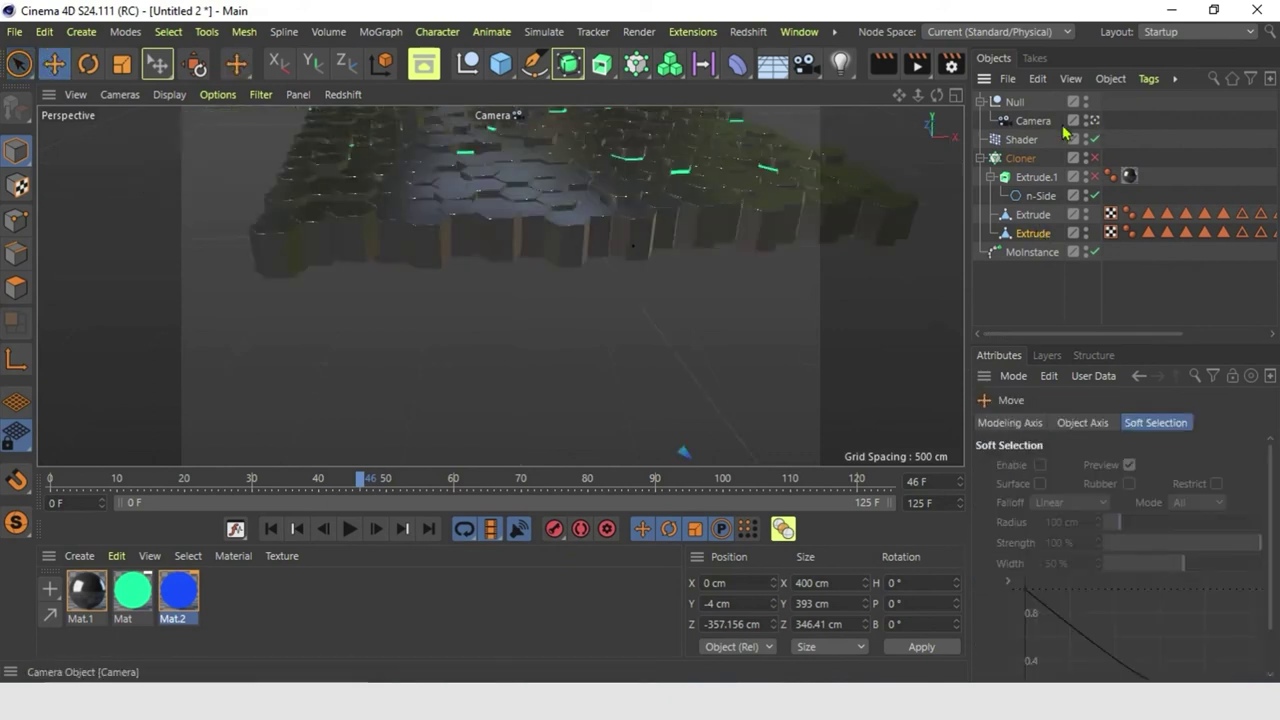
key("s")
left_click_drag(649, 337, 435, 346, "alt")
key("s")
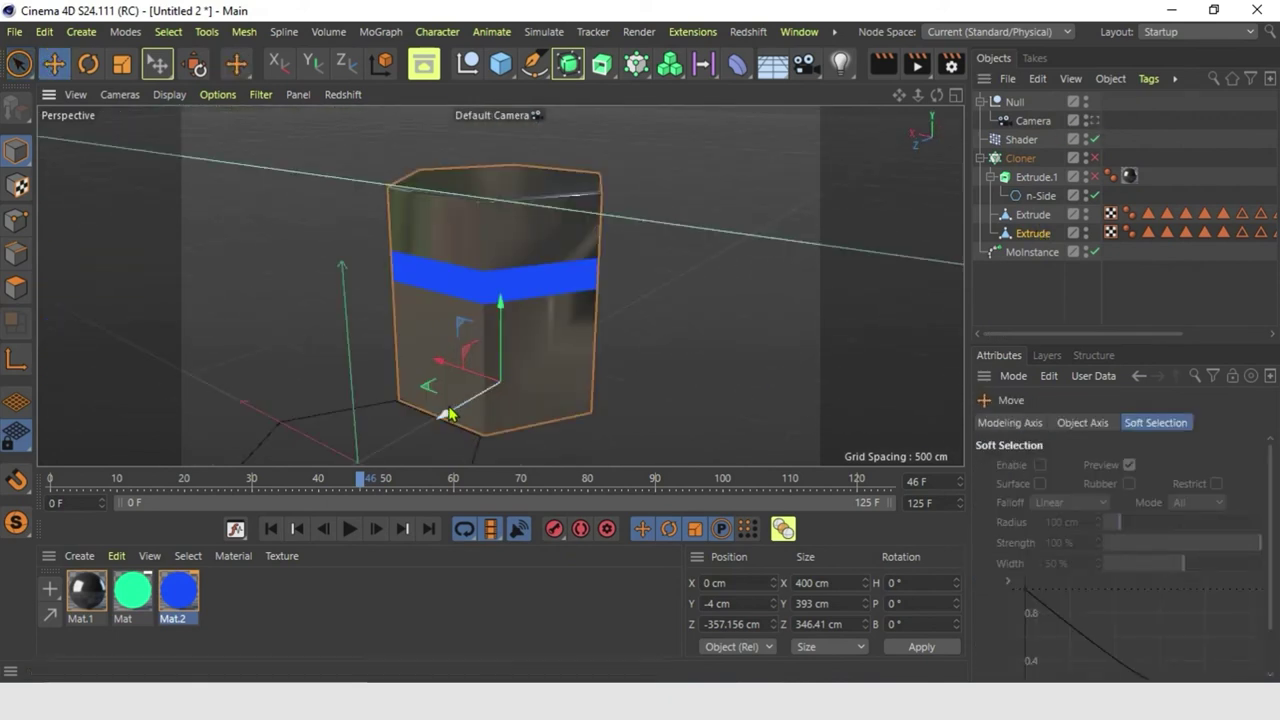
left_click_drag(450, 415, 268, 458)
left_click_drag(563, 383, 440, 373, "alt")
left_click_drag(293, 395, 317, 385)
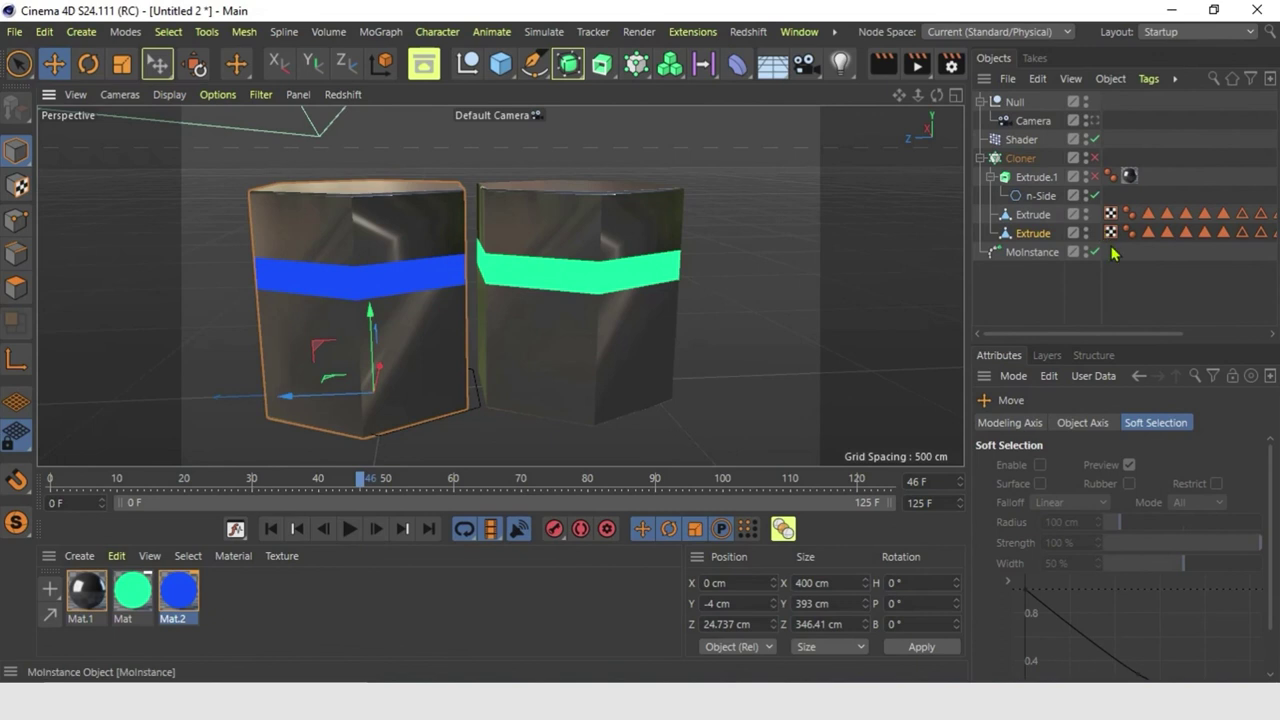
Re-enable Extrude.1 and the Cloner, return to the scene camera, and scrub the timeline to frame 17 to preview both band colours
left_click(1094, 177)
left_click(1094, 160)
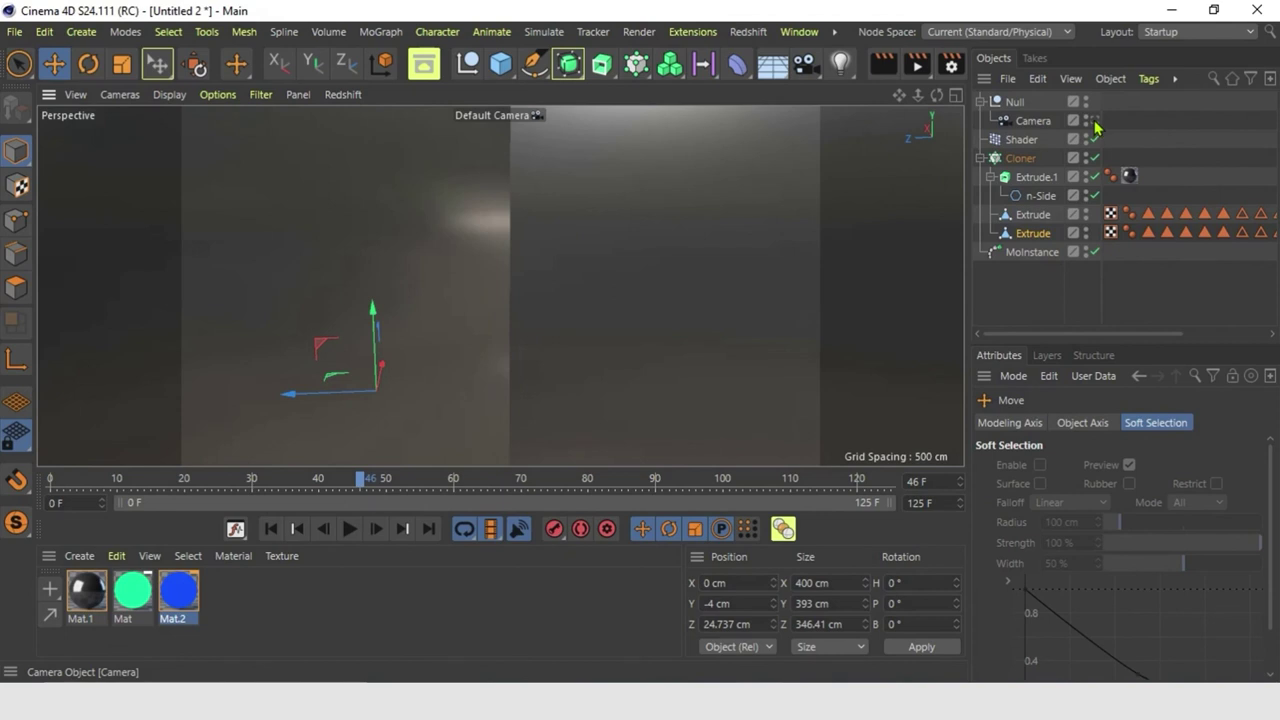
left_click(1092, 120)
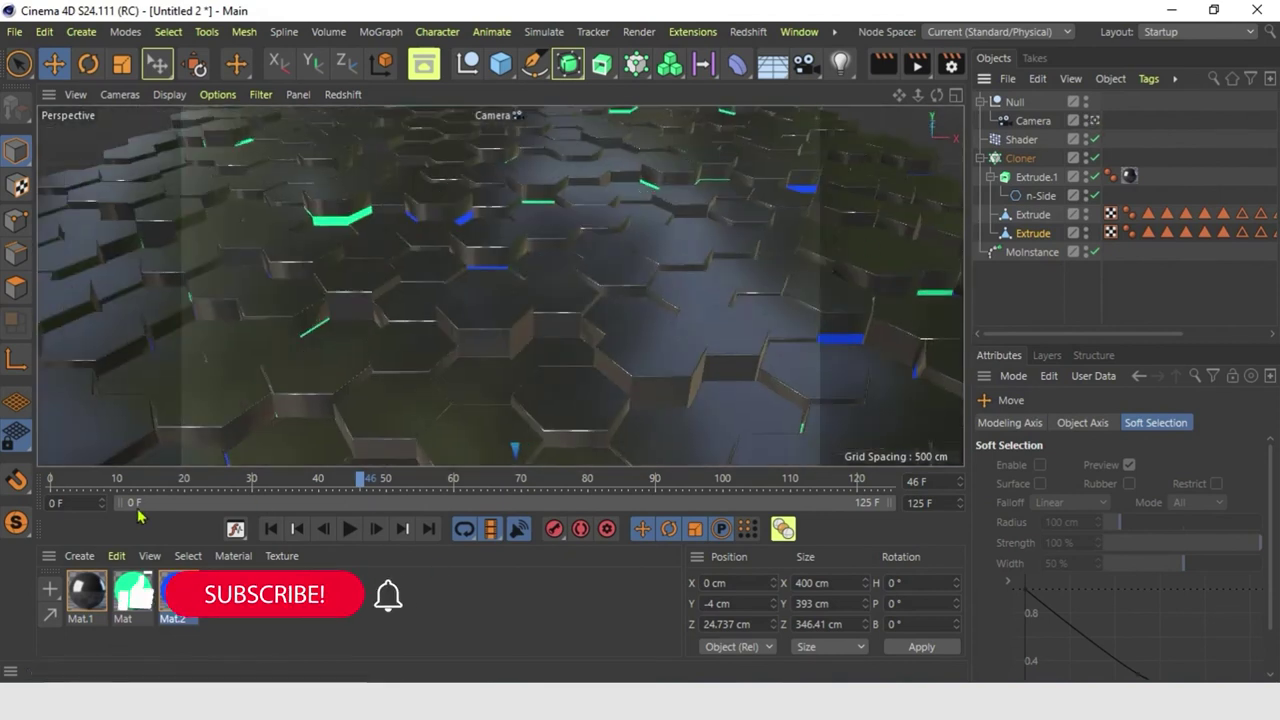
left_click_drag(80, 485, 212, 497)
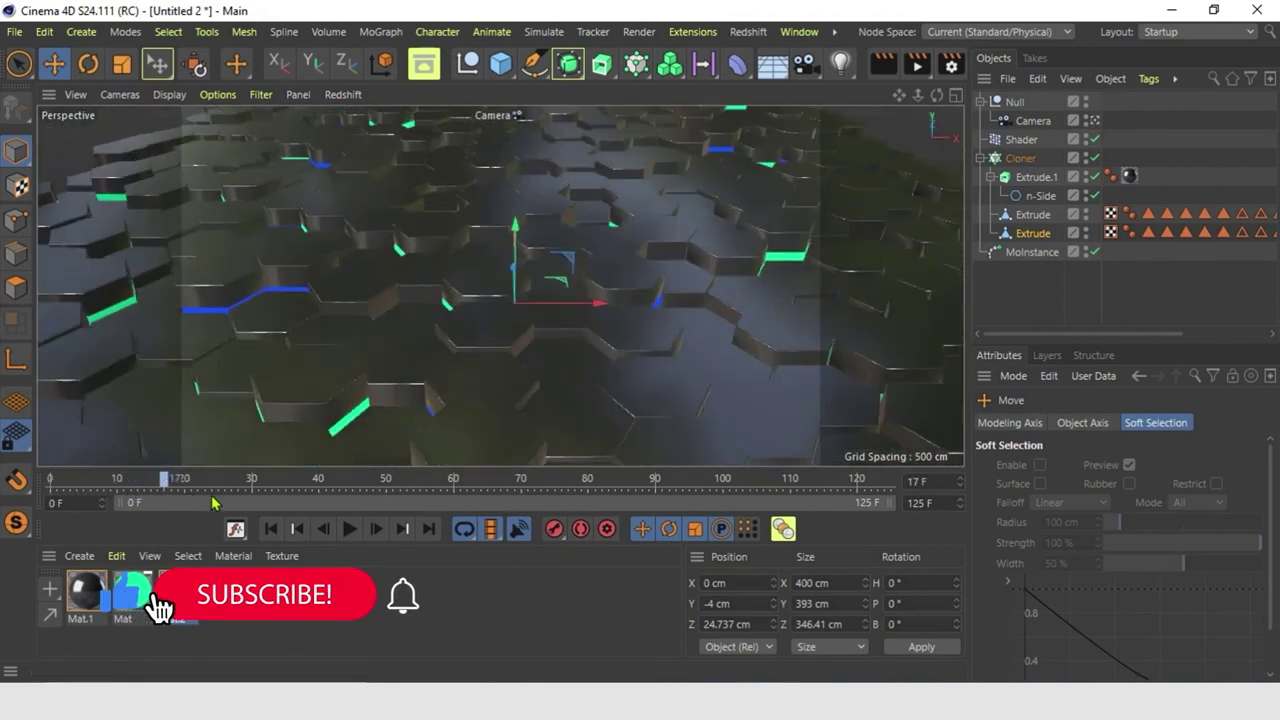